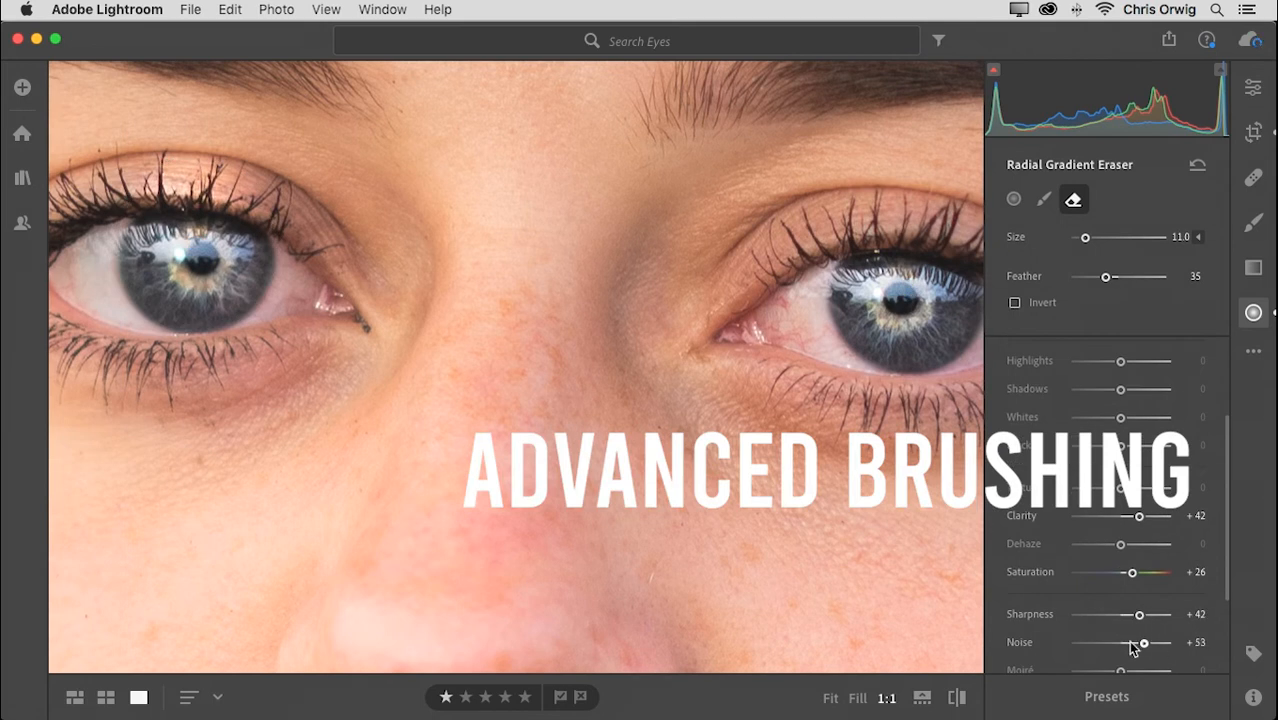
Erase part of the radial gradient effect near the upper edge of the blue eye
drag(232, 192, 226, 198)
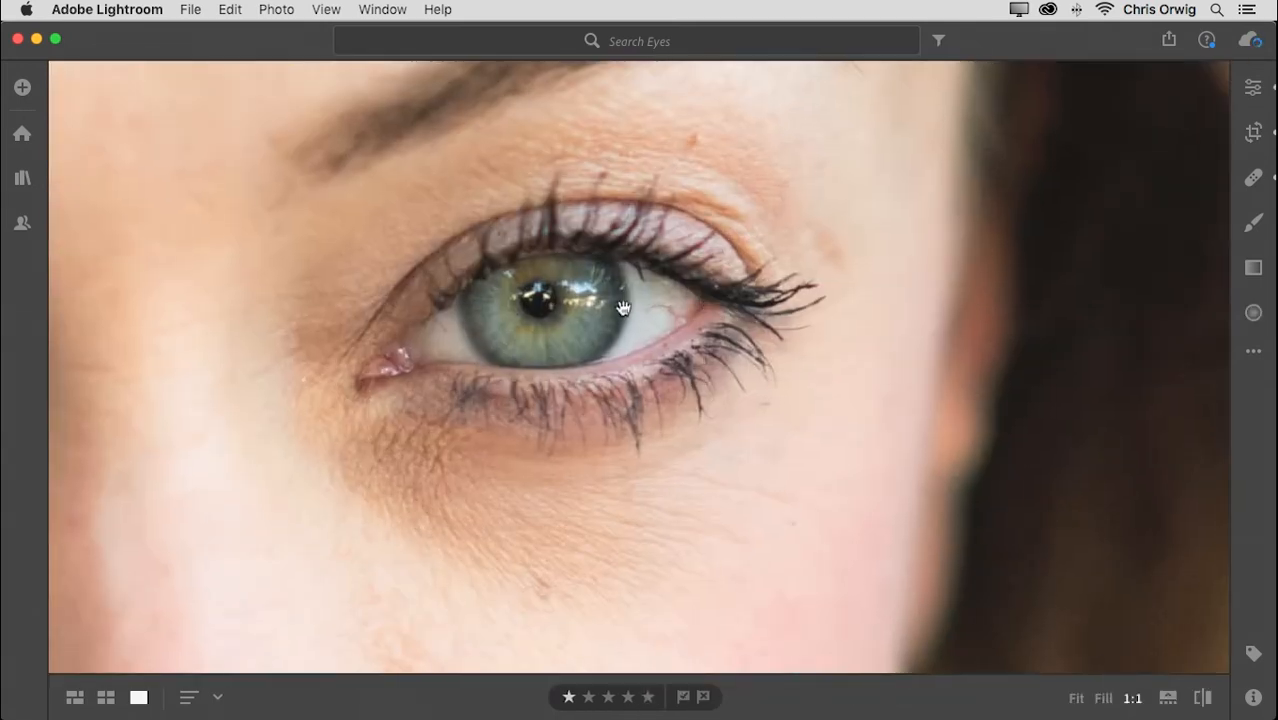
Draw a radial gradient over the green iris with Exposure +0.76, Contrast +32, Clarity +18 and increased Saturation
click(622, 300)
click(1253, 312)
drag(1120, 324, 1132, 324)
drag(1120, 352, 1135, 352)
drag(1121, 550, 1129, 550)
drag(1120, 605, 1128, 605)
drag(896, 212, 968, 266)
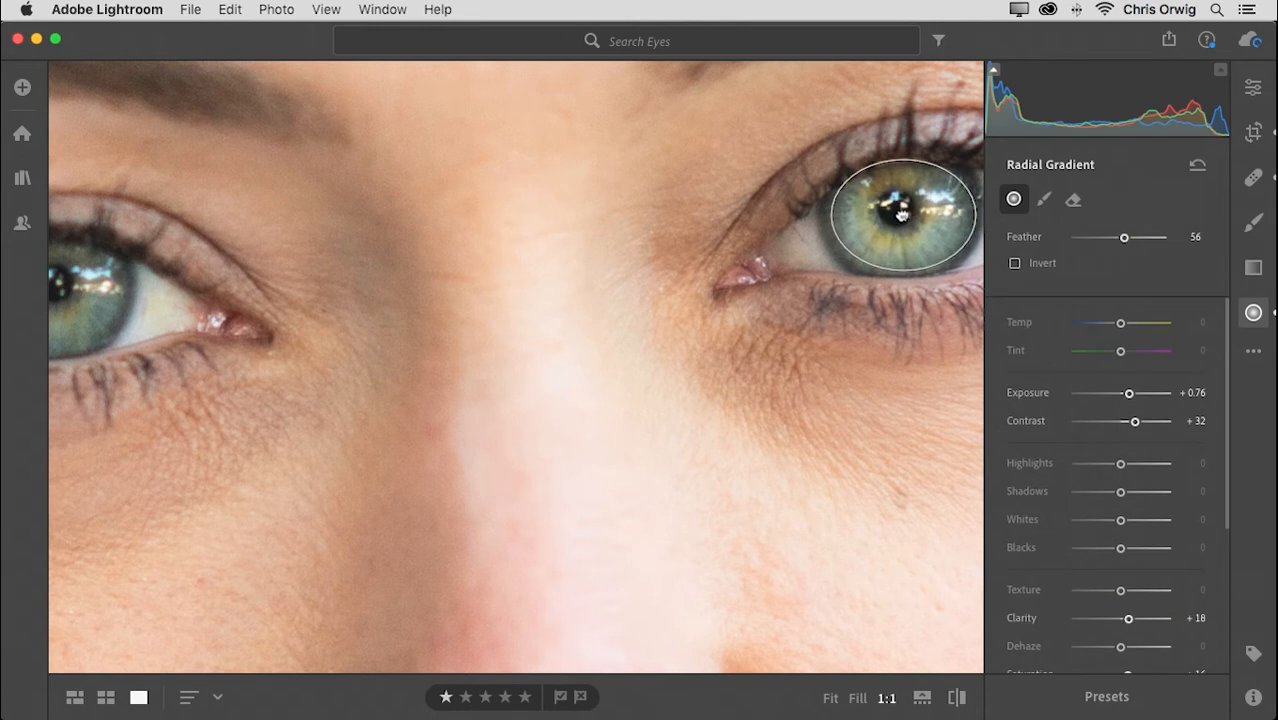
Duplicate the iris's radial gradient and fit the copy over the iris of the other eye
right_click(902, 213)
key(Escape)
drag(904, 216, 103, 302)
drag(268, 371, 448, 358)
drag(288, 292, 233, 285)
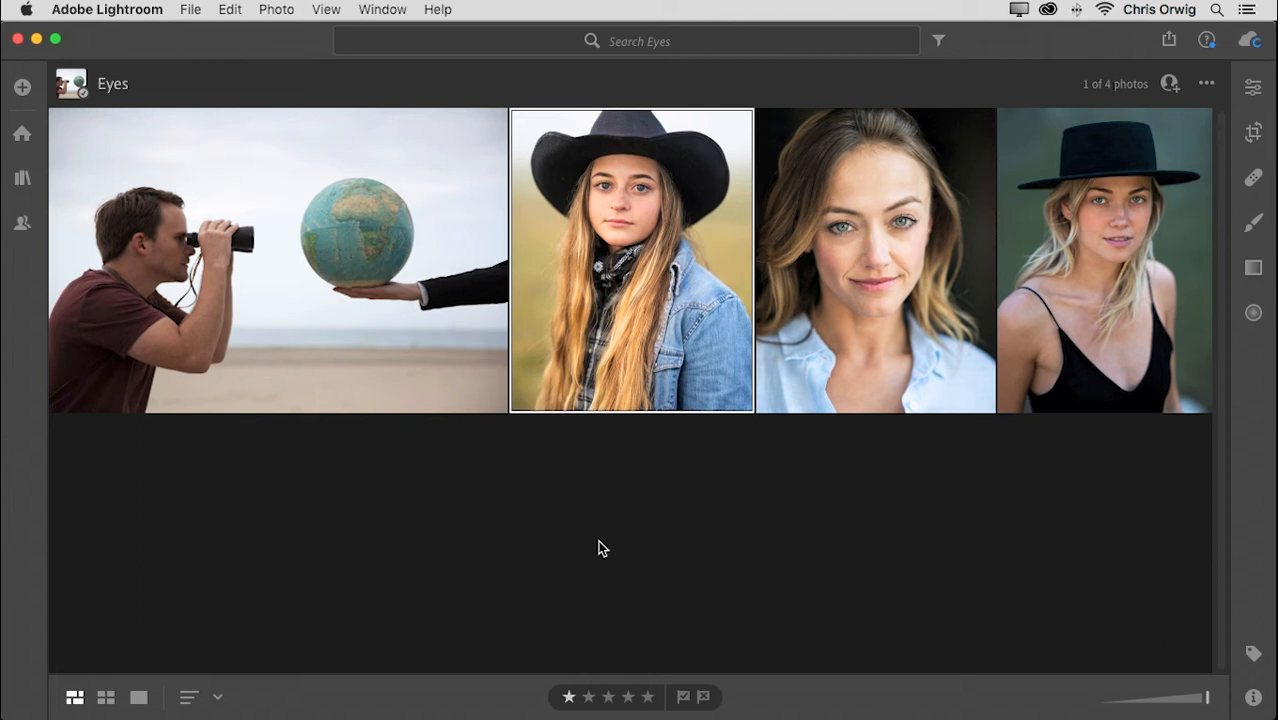
Open the binoculars and globe photo, look through the three portraits in the album, and return to the globe photo
double_click(441, 352)
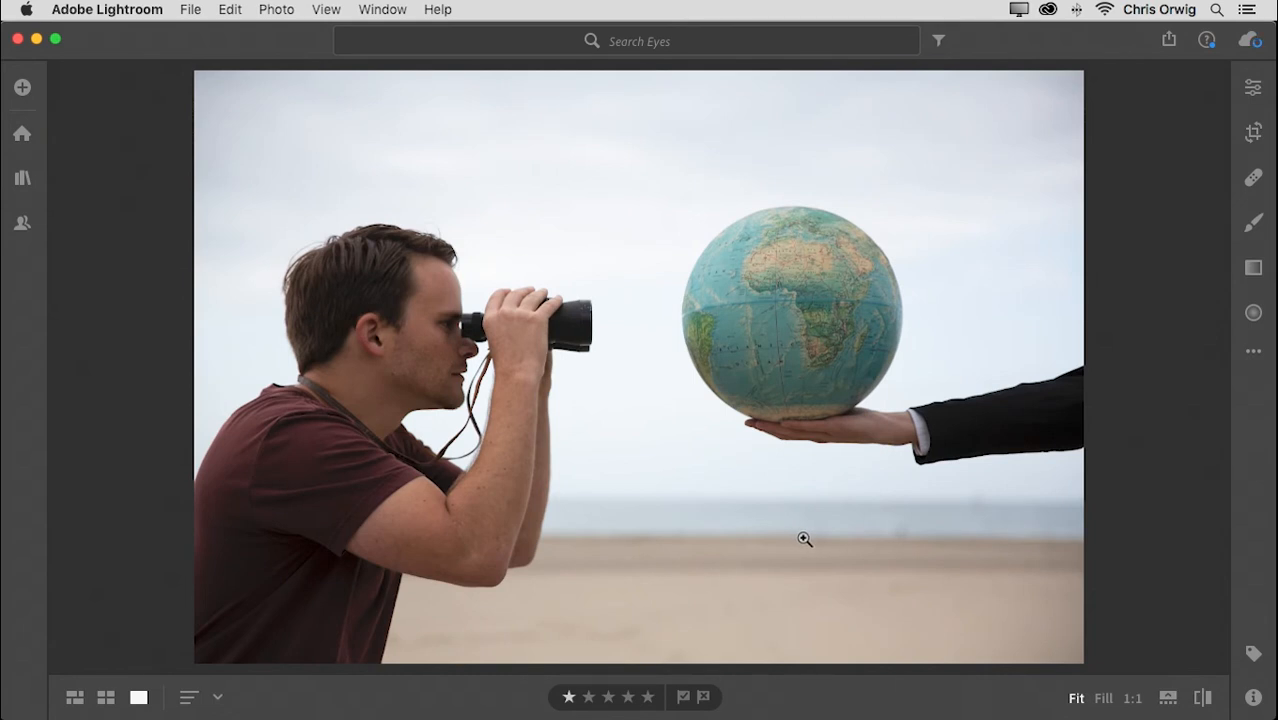
key(Right)
key(Right)
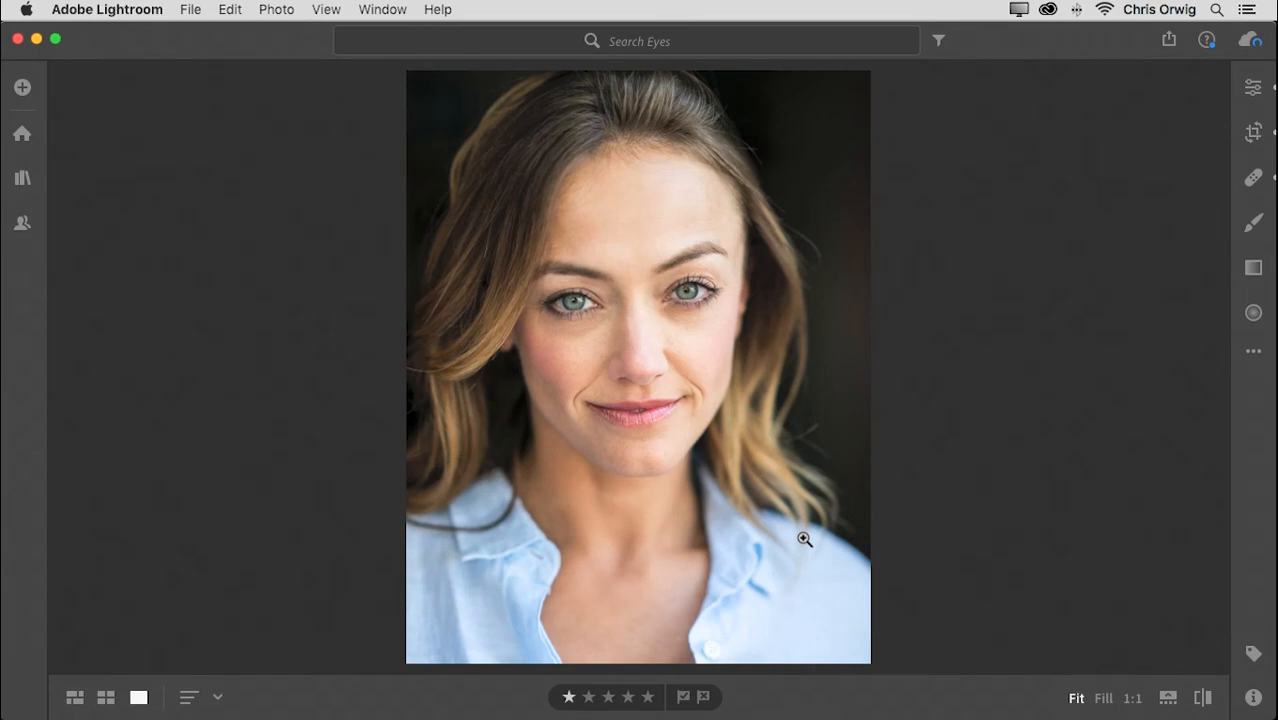
key(Right)
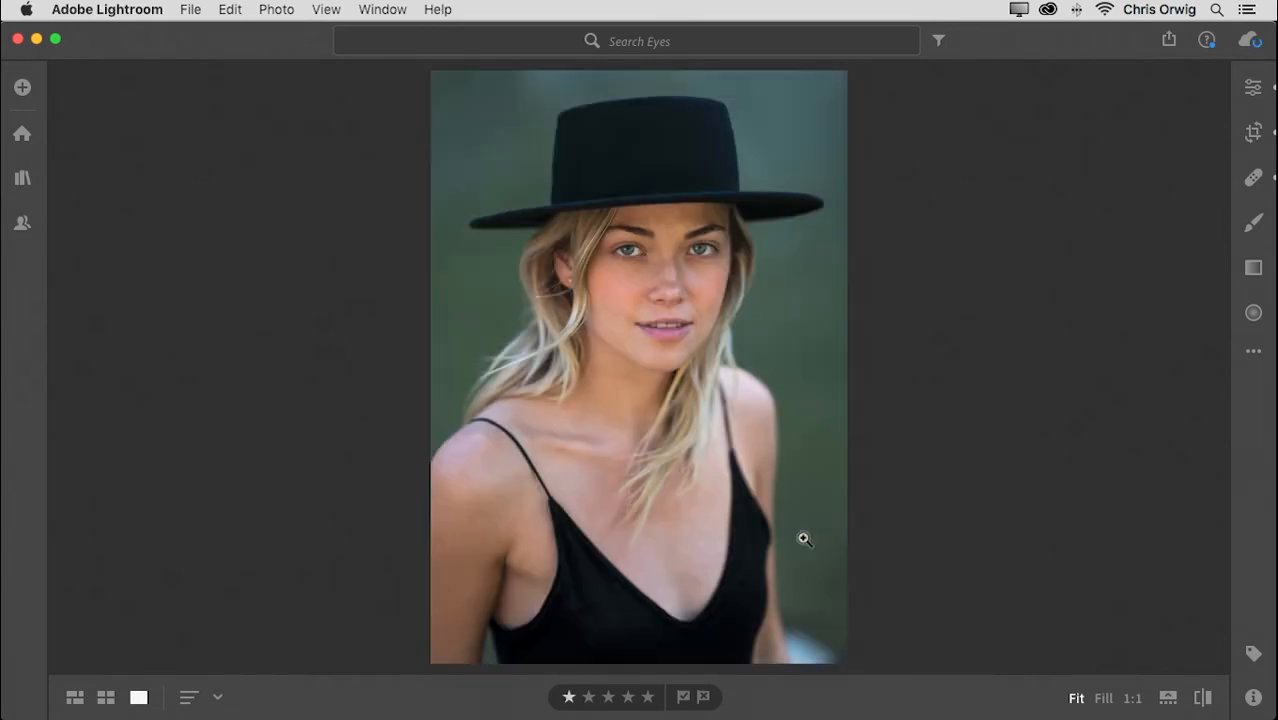
key(Left)
key(Left)
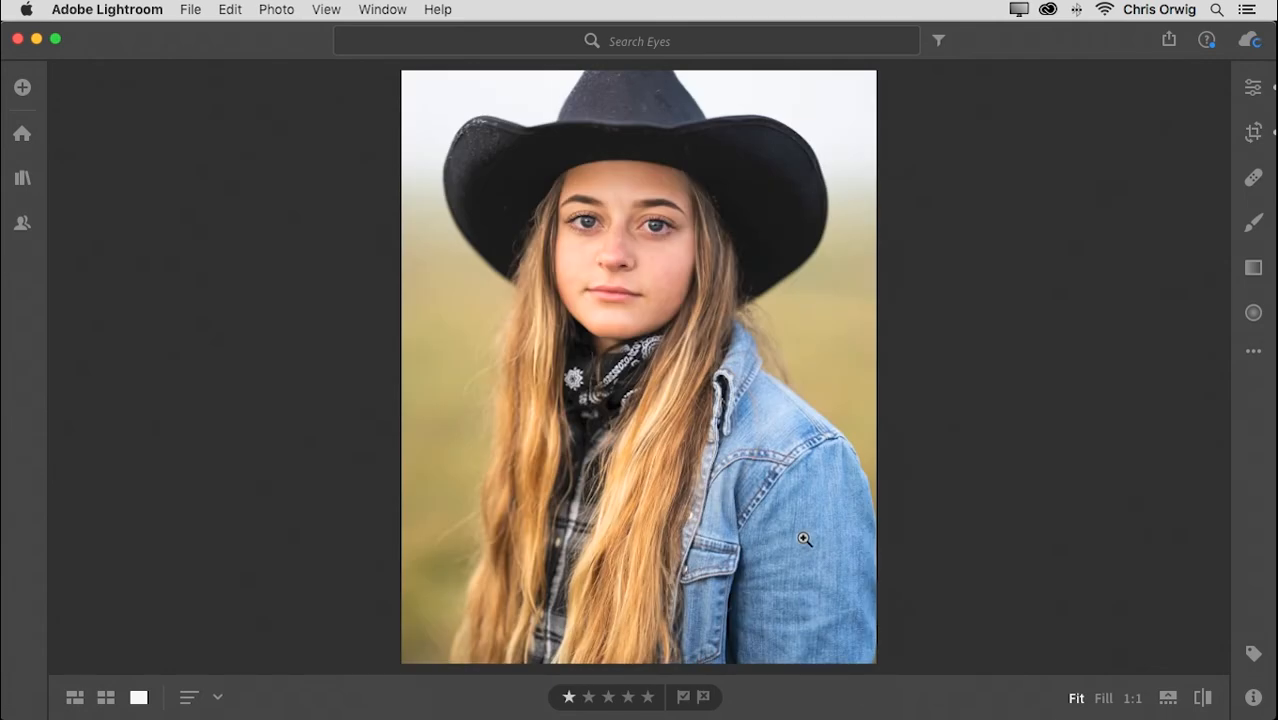
key(Left)
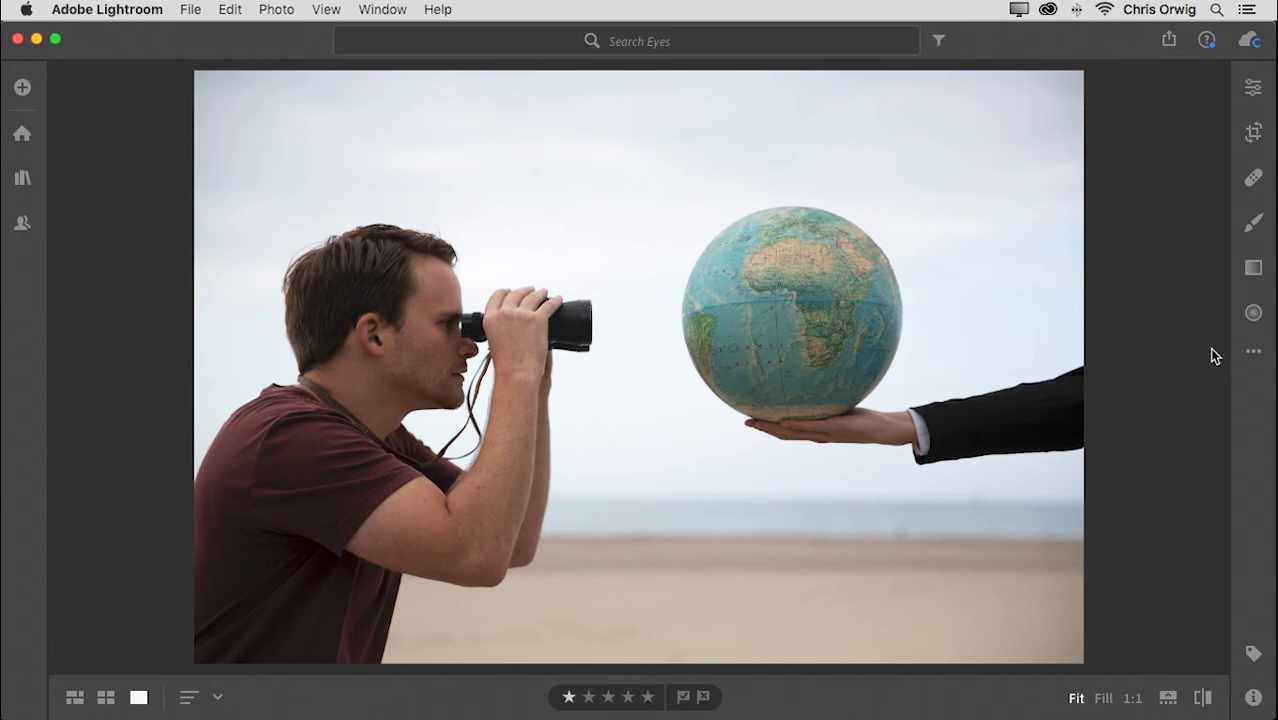
Draw a radial gradient on the middle of the globe and set its Exposure to +4.00
click(1253, 313)
click(1254, 315)
click(1254, 315)
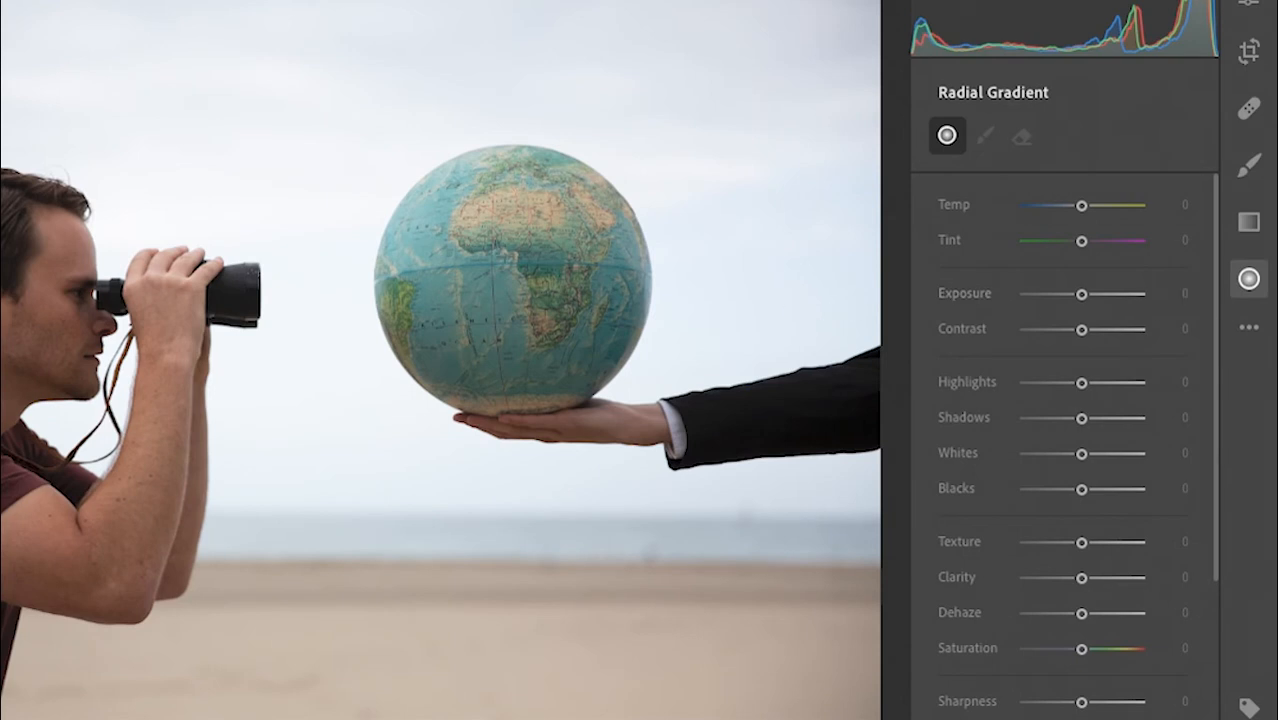
drag(487, 246, 520, 274)
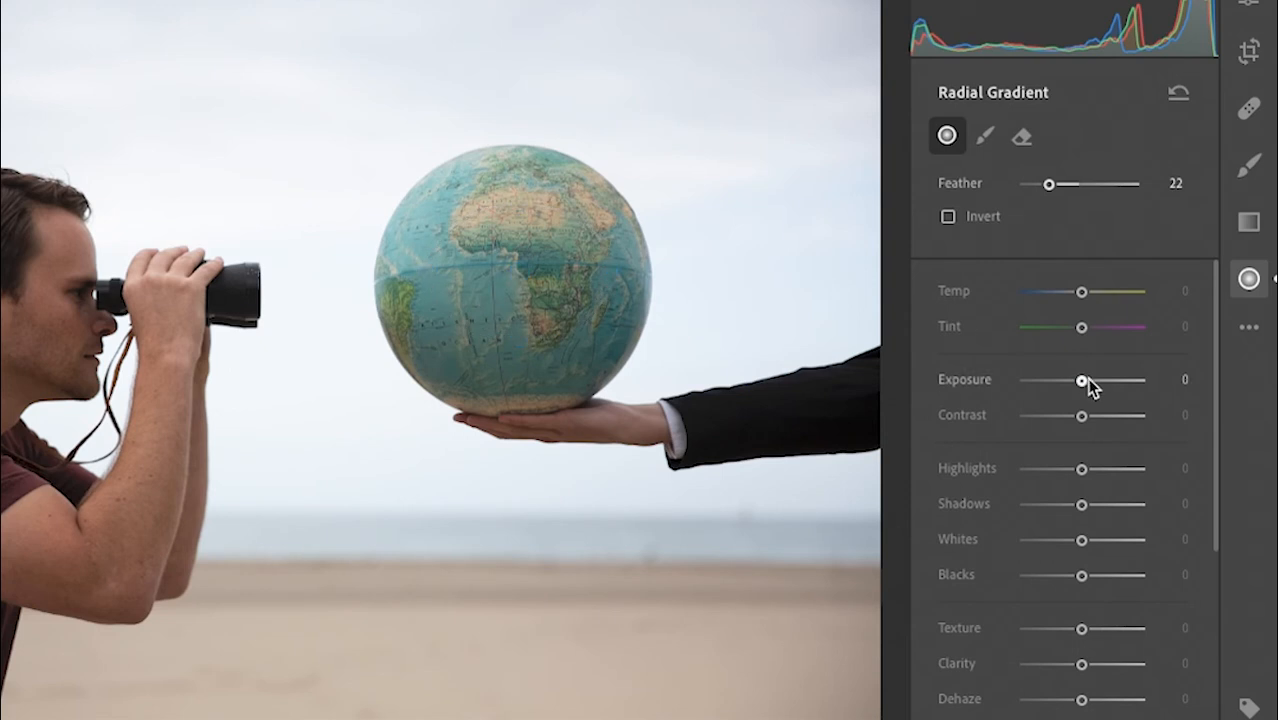
drag(1082, 384, 1185, 392)
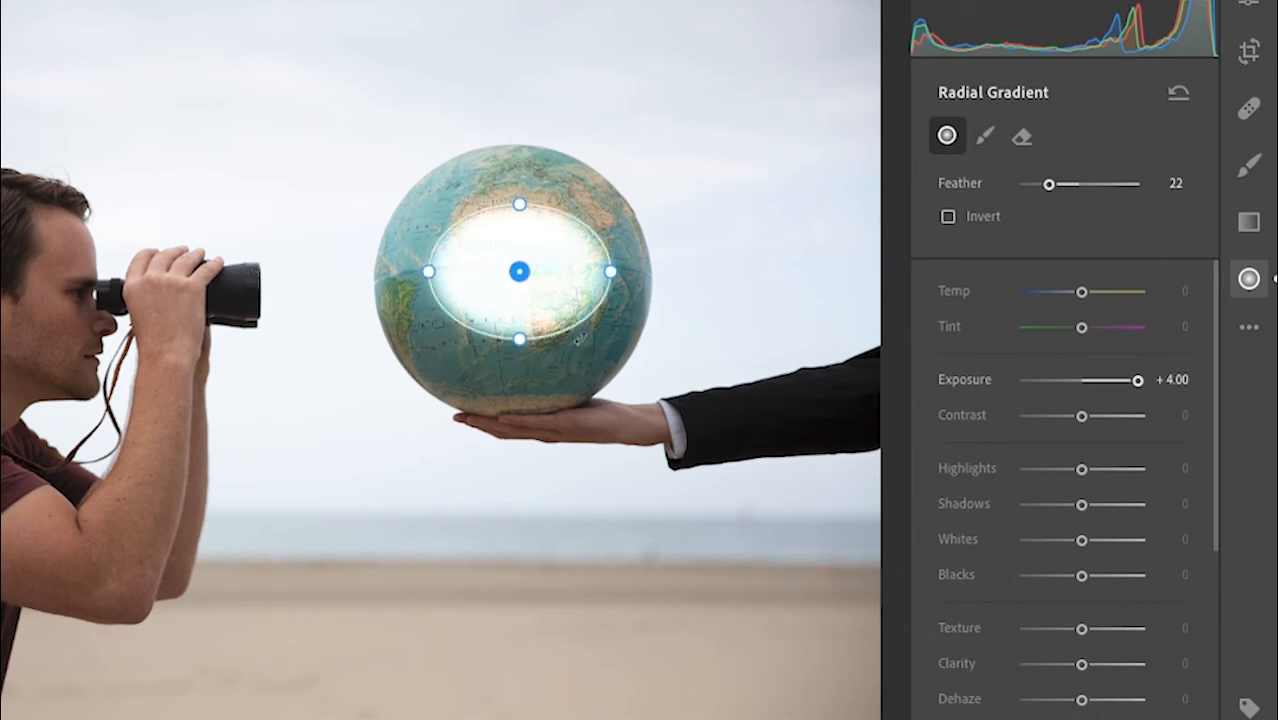
Reshape the radial gradient into a near-circle and center it on the globe
drag(523, 208, 523, 188)
drag(611, 272, 621, 272)
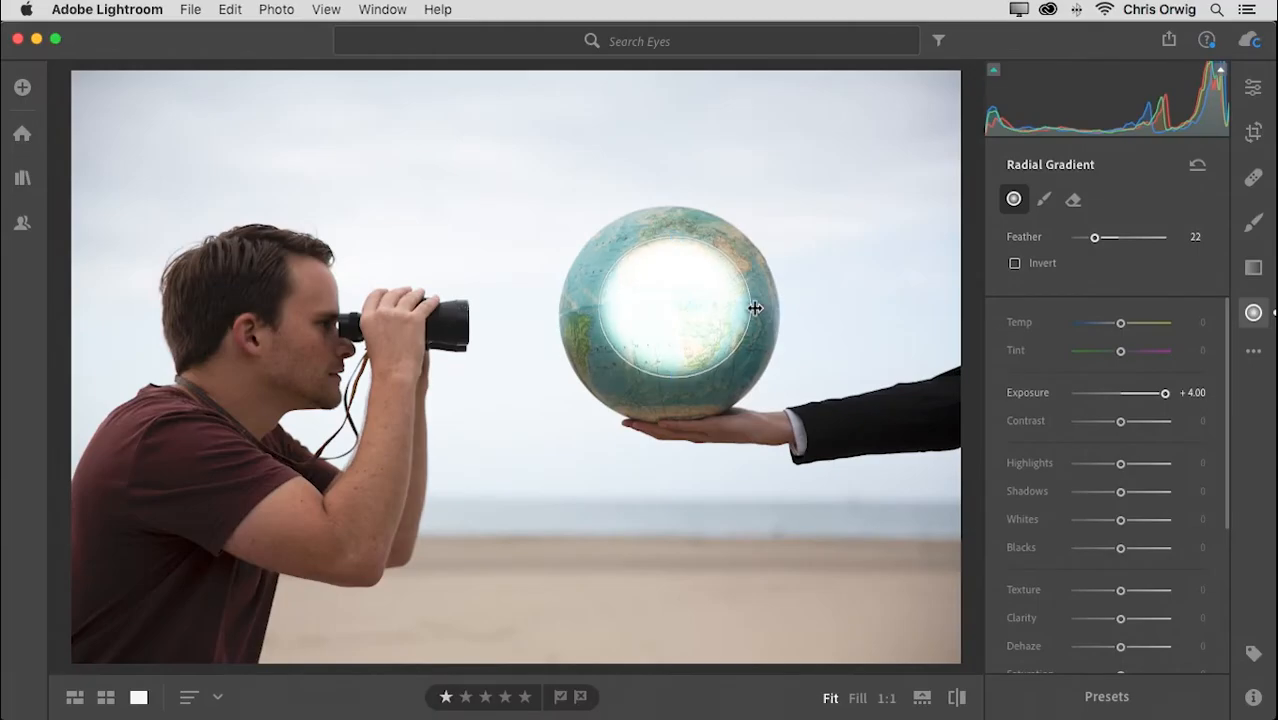
drag(755, 308, 682, 309)
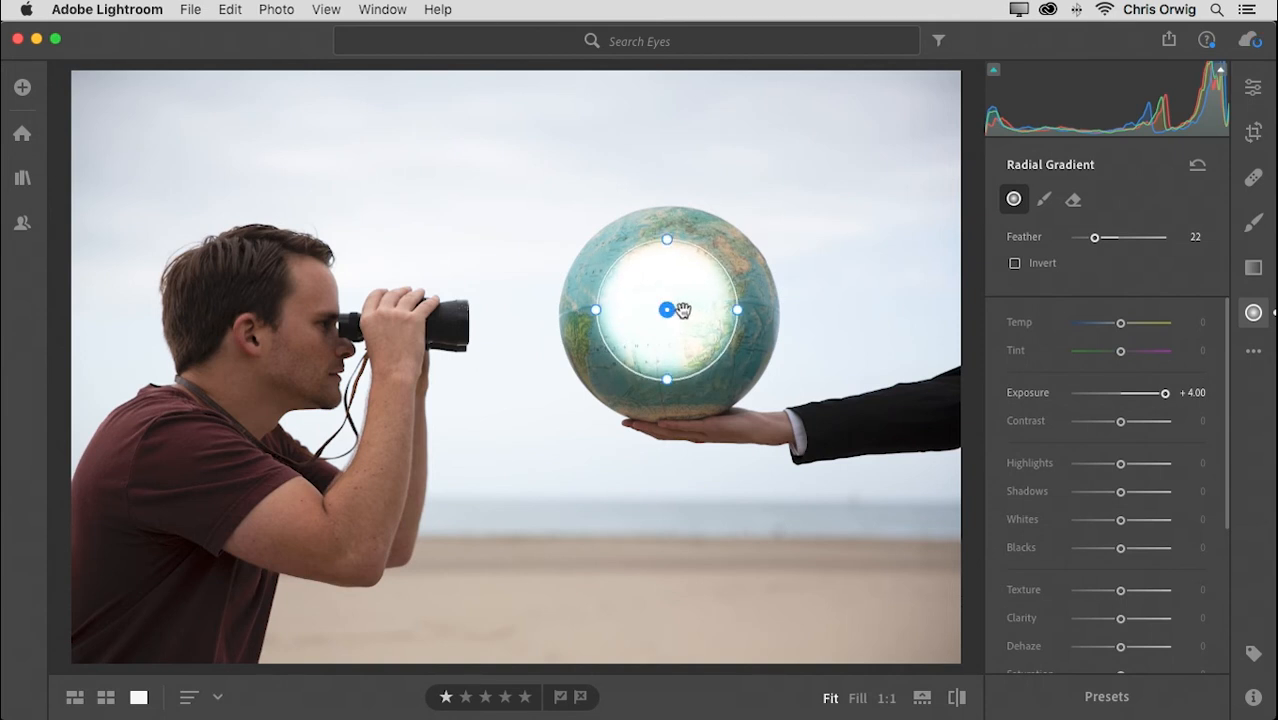
Examine the gradient's edge on the globe at full size with Feather at 0 and at 97
key(z)
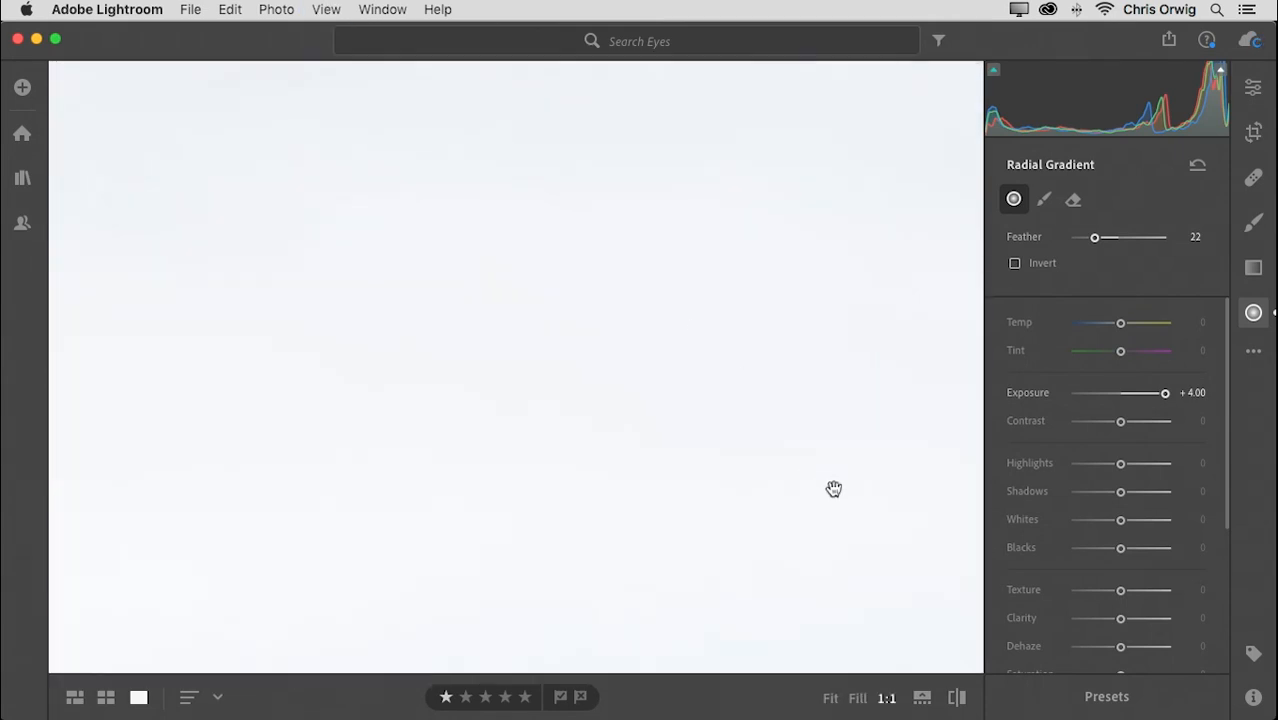
drag(830, 485, 499, 185)
drag(719, 408, 399, 214)
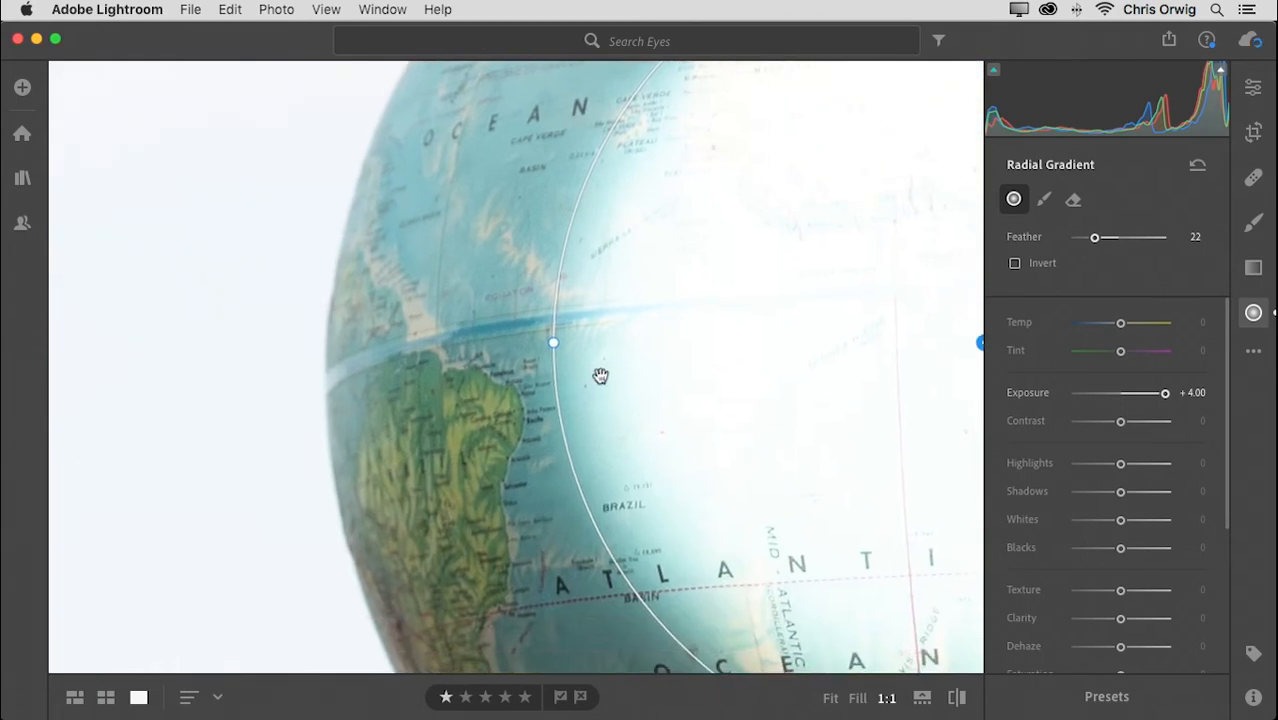
drag(1094, 237, 1060, 245)
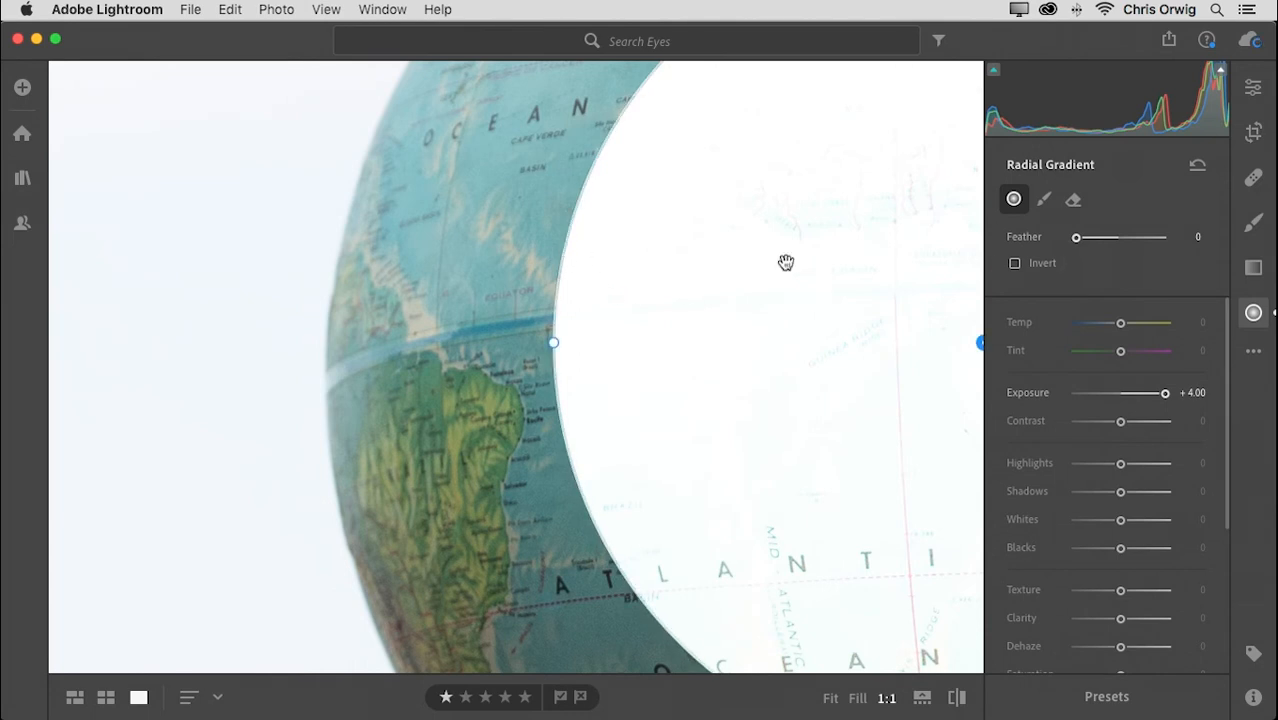
drag(1078, 242, 1159, 246)
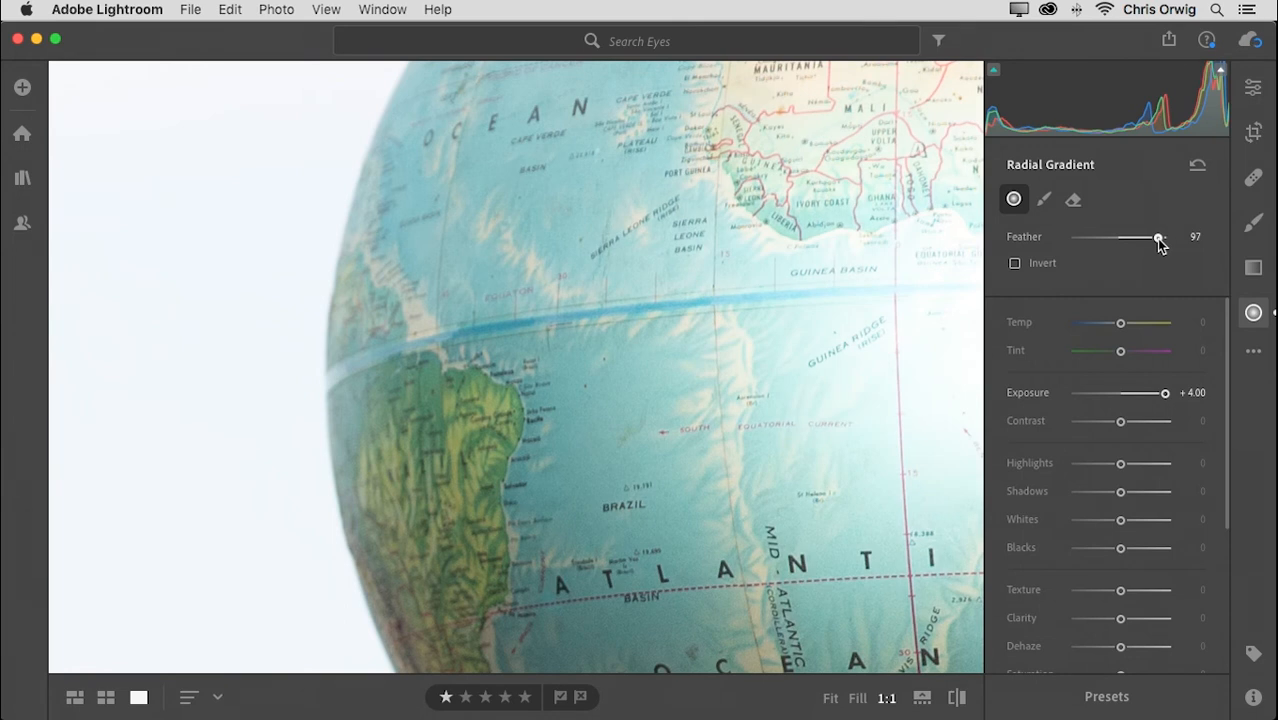
Adjust the gradient's position on the globe and try Feather values of 55 and 70 in the Fill view
key(z)
mouse_move(684, 316)
mouse_down()
mouse_move(725, 305)
mouse_move(679, 336)
mouse_move(673, 308)
mouse_move(688, 332)
mouse_move(685, 305)
mouse_move(676, 314)
mouse_up()
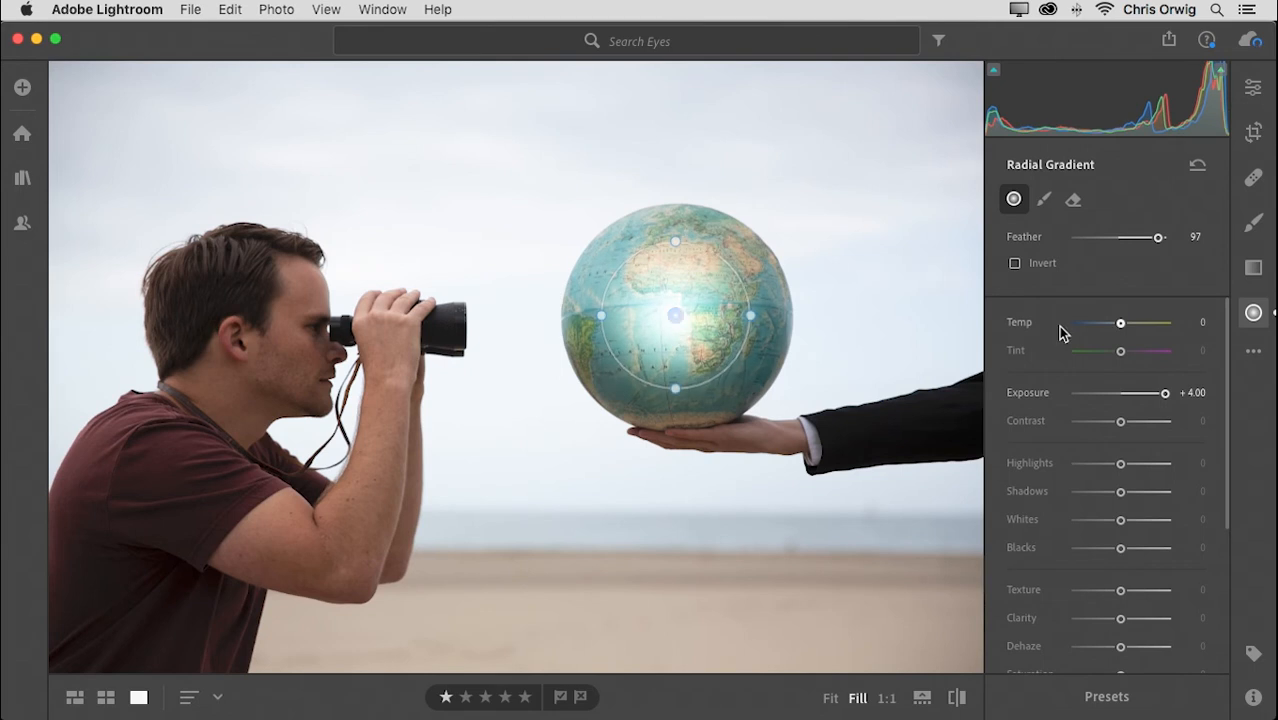
drag(1158, 238, 1122, 243)
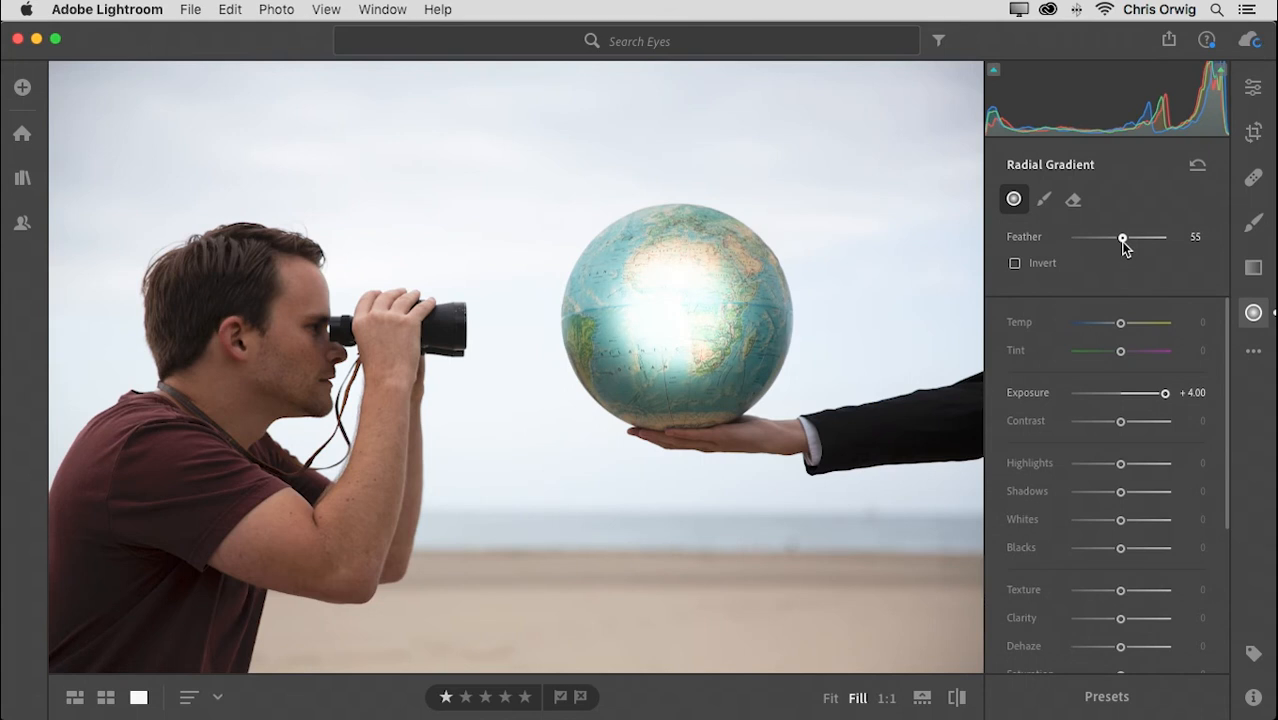
drag(1124, 246, 1137, 248)
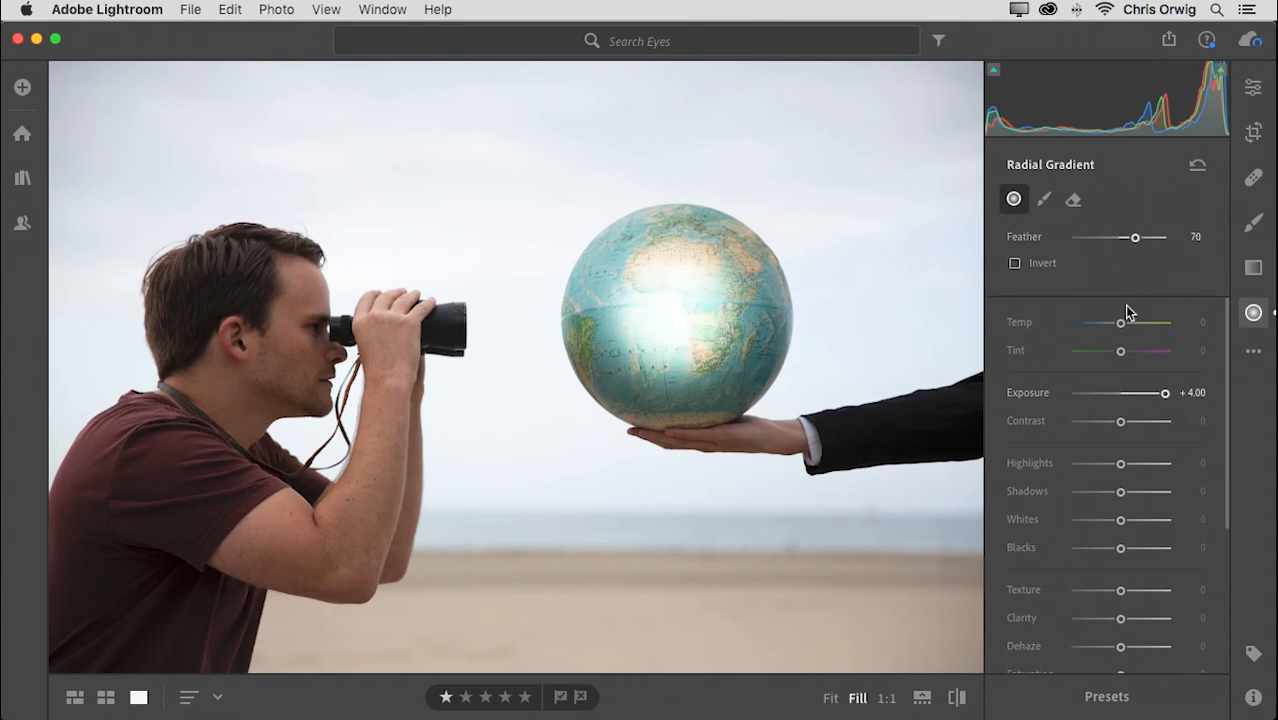
Invert the globe's radial gradient, set its Feather to 0, and turn the inversion off again
click(1015, 265)
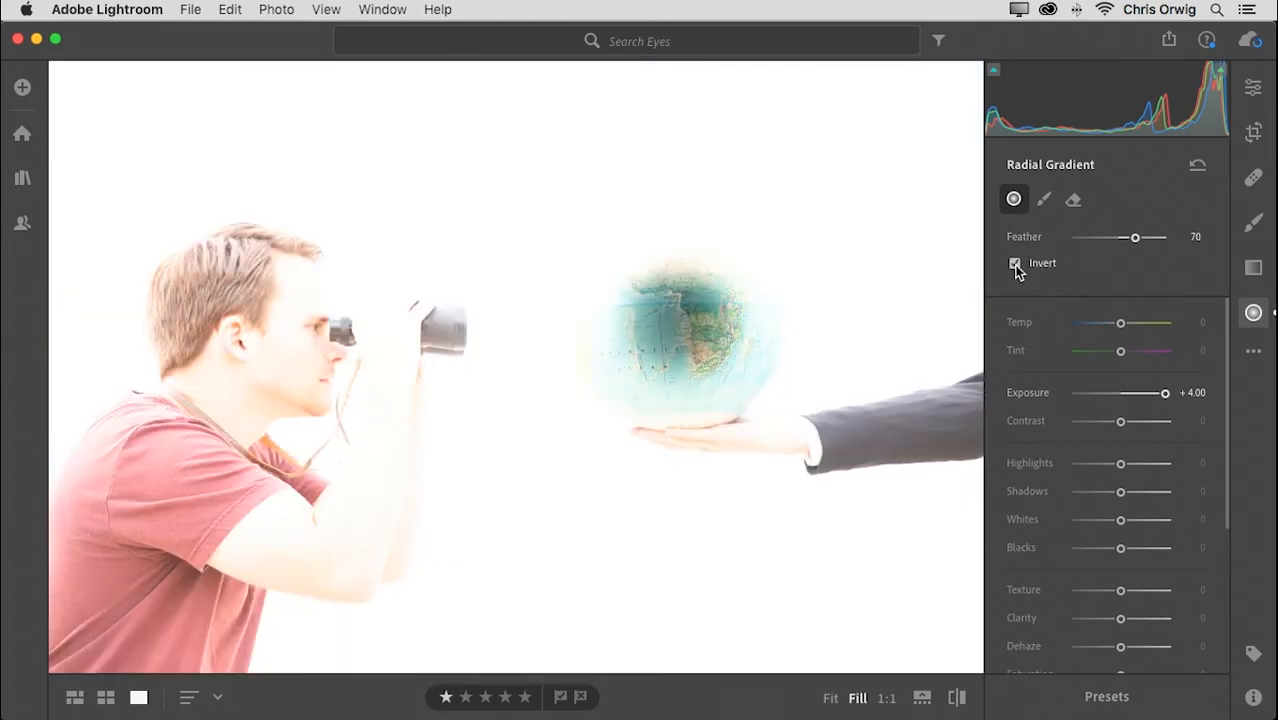
click(1075, 238)
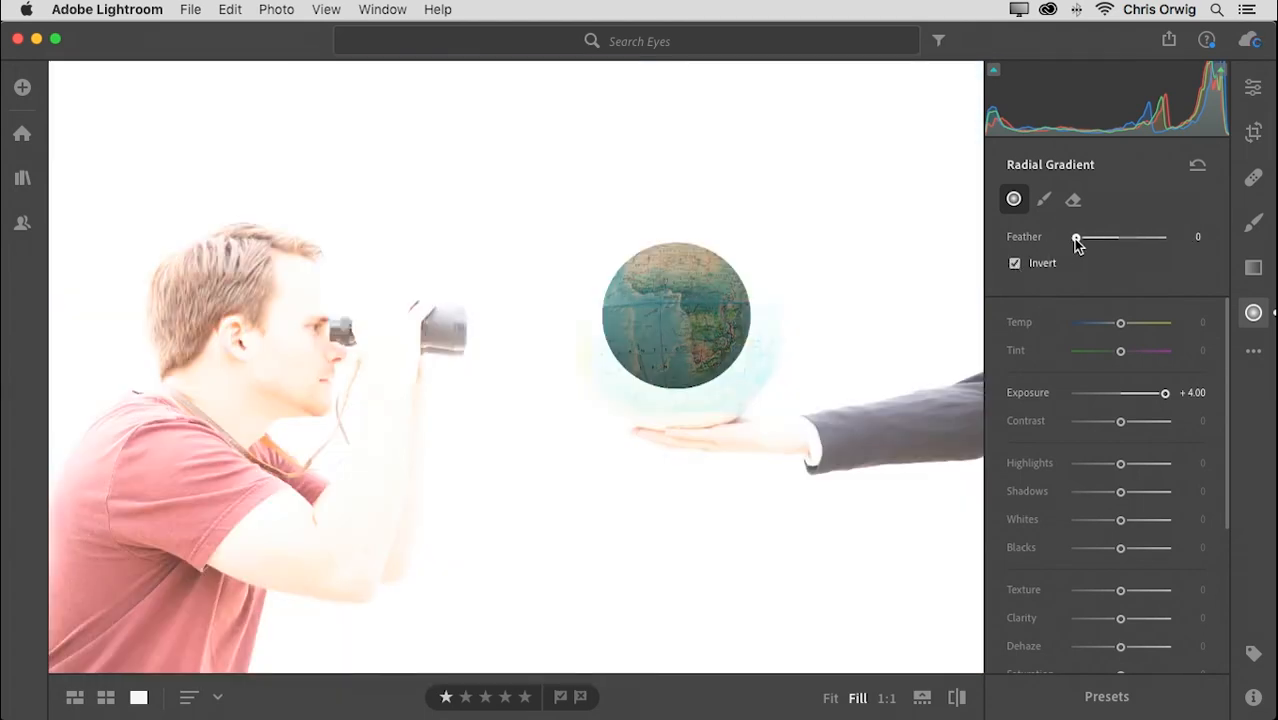
click(1016, 264)
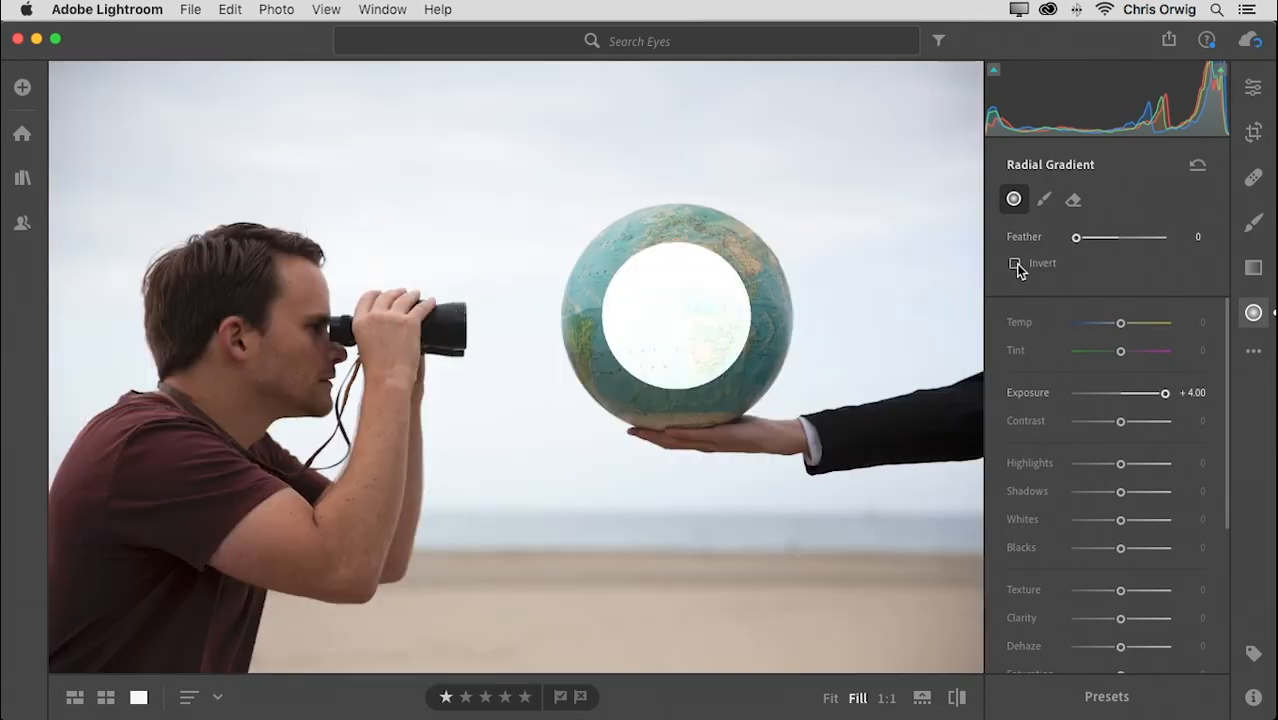
Center the hard-edged gradient on the globe and set its Feather to 4
drag(709, 319, 679, 318)
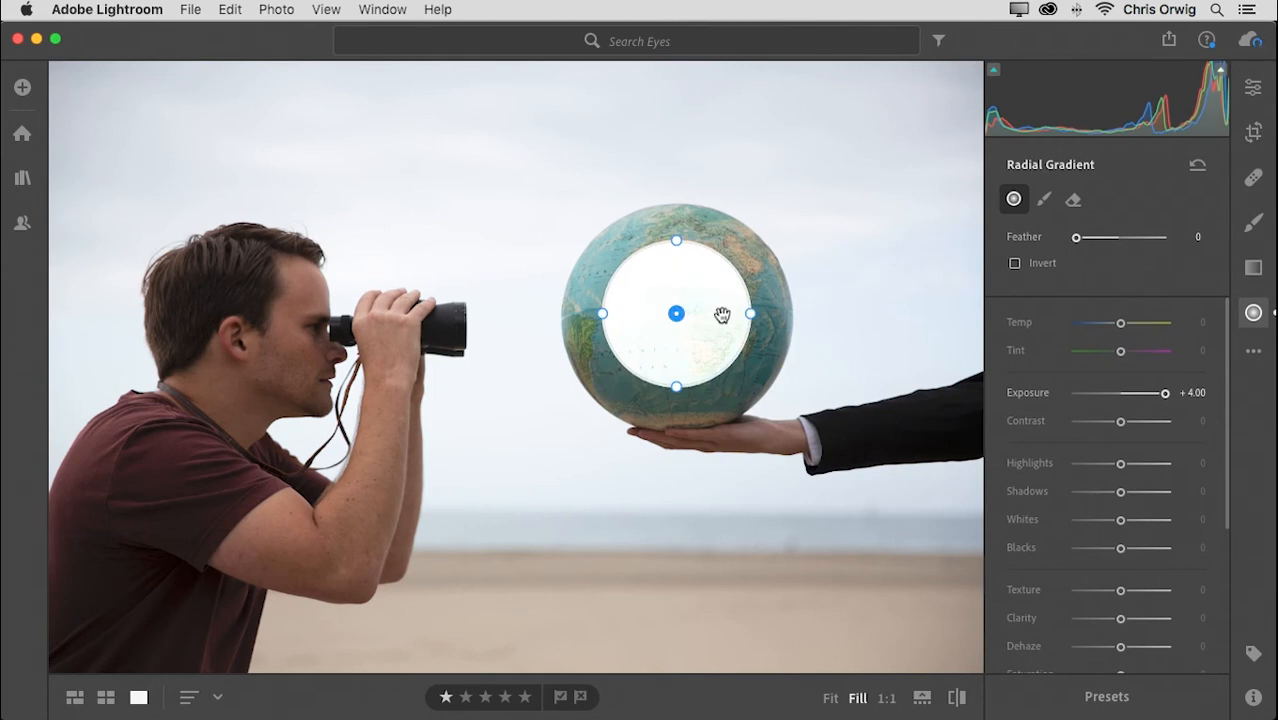
key(z)
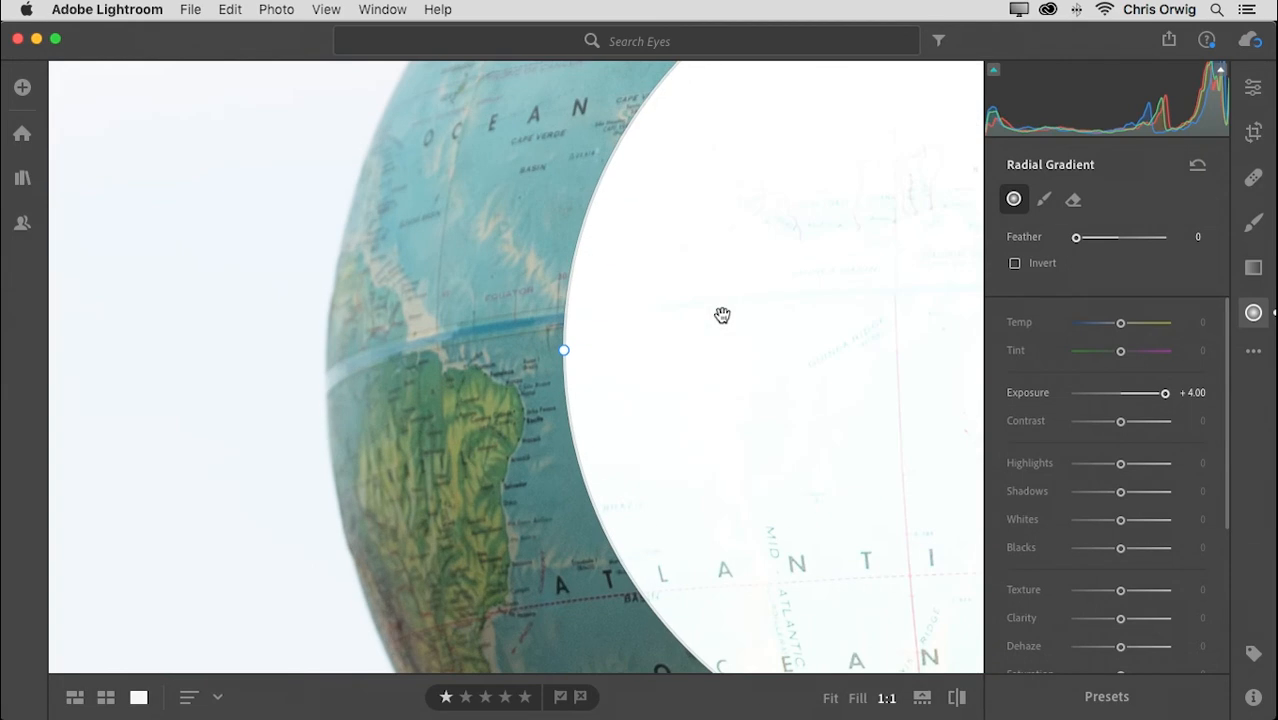
drag(785, 265, 576, 431)
drag(748, 319, 524, 346)
mouse_move(1076, 237)
mouse_down()
mouse_move(1108, 242)
mouse_move(1080, 241)
mouse_up()
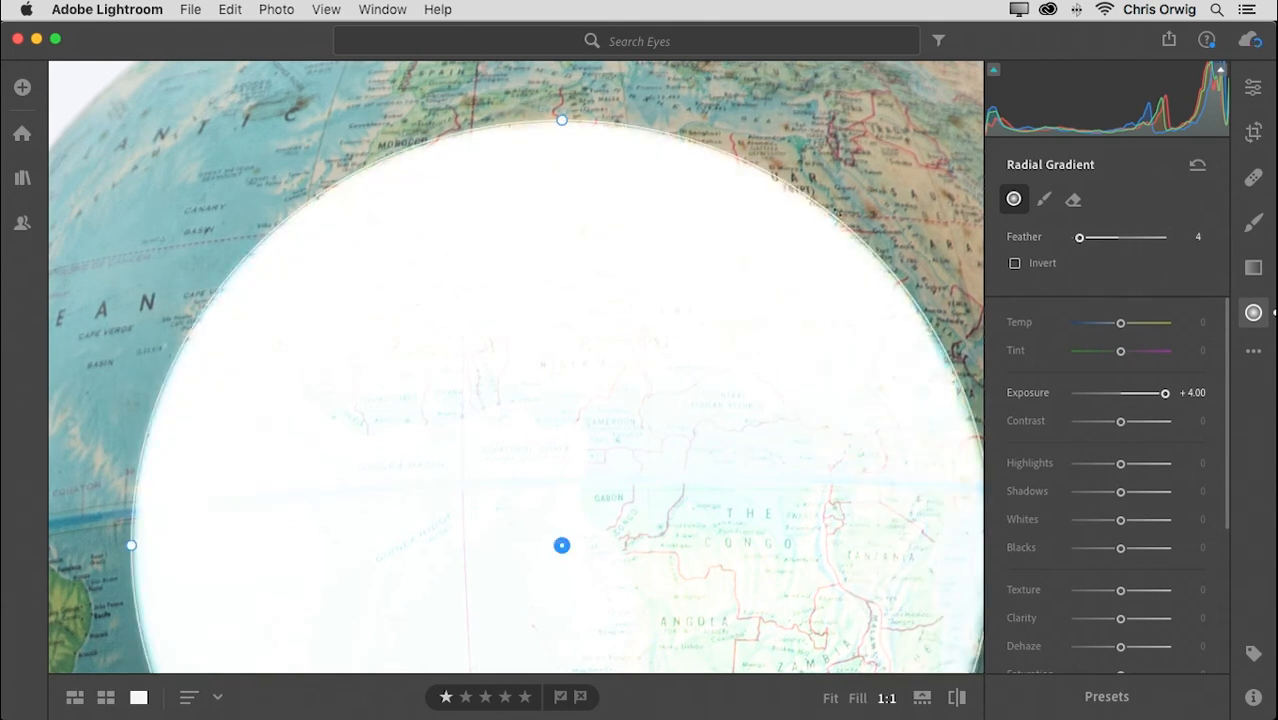
Erase the upper part of the radial gradient over North Africa with the size 11.0 eraser
click(1074, 202)
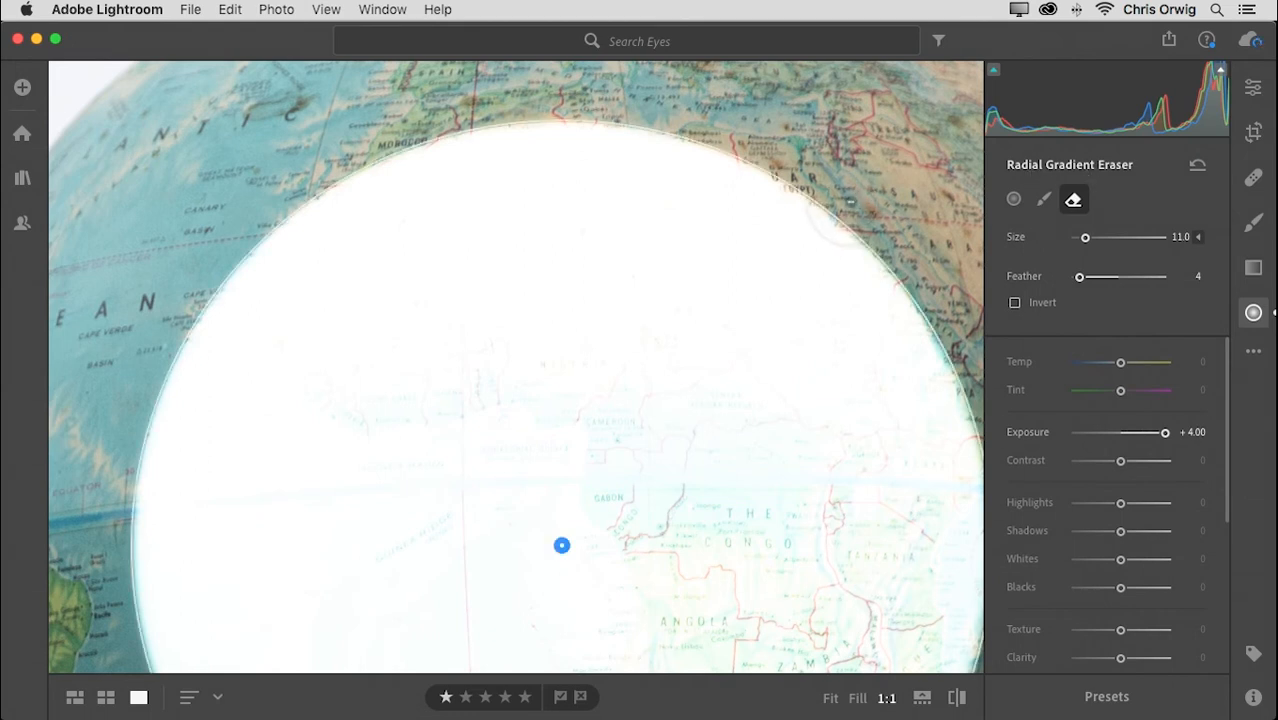
mouse_move(819, 214)
mouse_down()
mouse_move(710, 180)
mouse_move(394, 166)
mouse_move(612, 130)
mouse_move(740, 205)
mouse_move(345, 247)
mouse_move(725, 251)
mouse_move(796, 208)
mouse_move(609, 140)
mouse_move(285, 251)
mouse_move(348, 206)
mouse_move(420, 220)
mouse_move(320, 225)
mouse_move(787, 266)
mouse_move(840, 245)
mouse_move(740, 190)
mouse_move(580, 135)
mouse_move(485, 144)
mouse_move(377, 225)
mouse_move(466, 174)
mouse_move(811, 177)
mouse_move(868, 262)
mouse_move(846, 208)
mouse_up()
mouse_move(608, 189)
mouse_down()
mouse_move(231, 270)
mouse_move(753, 159)
mouse_up()
drag(615, 147, 667, 149)
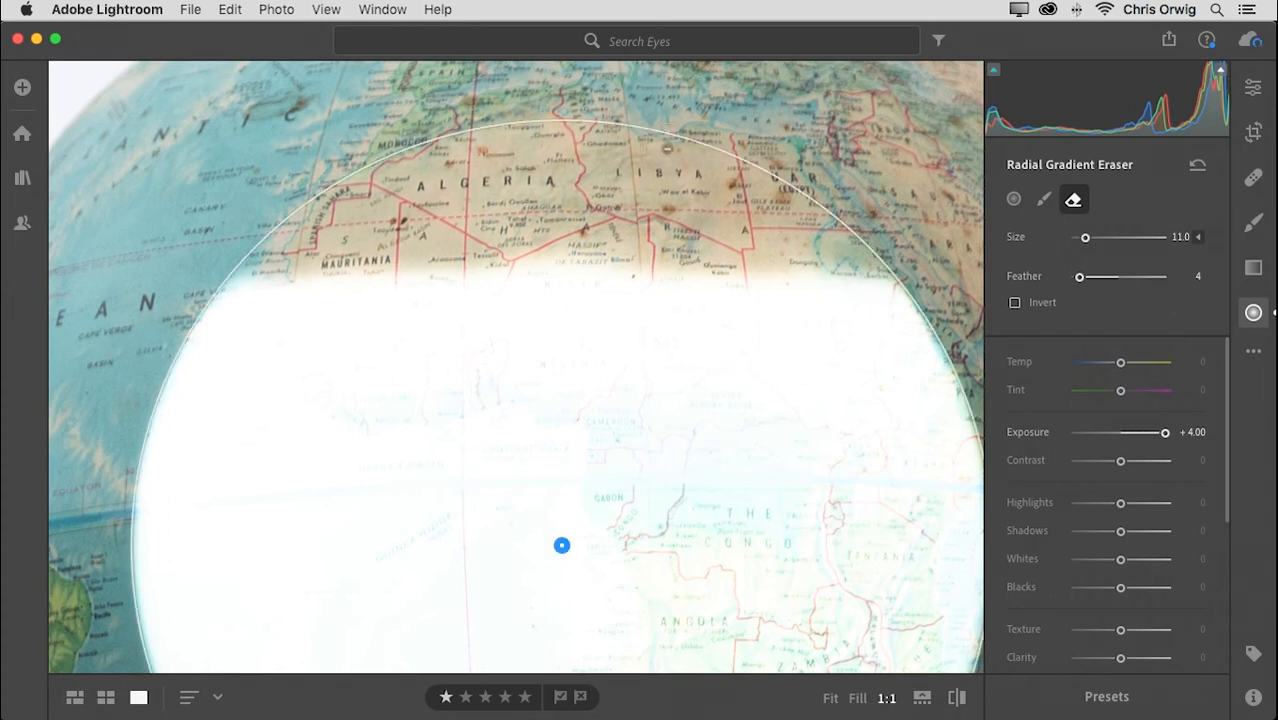
Delete the radial gradient from the globe
key(z)
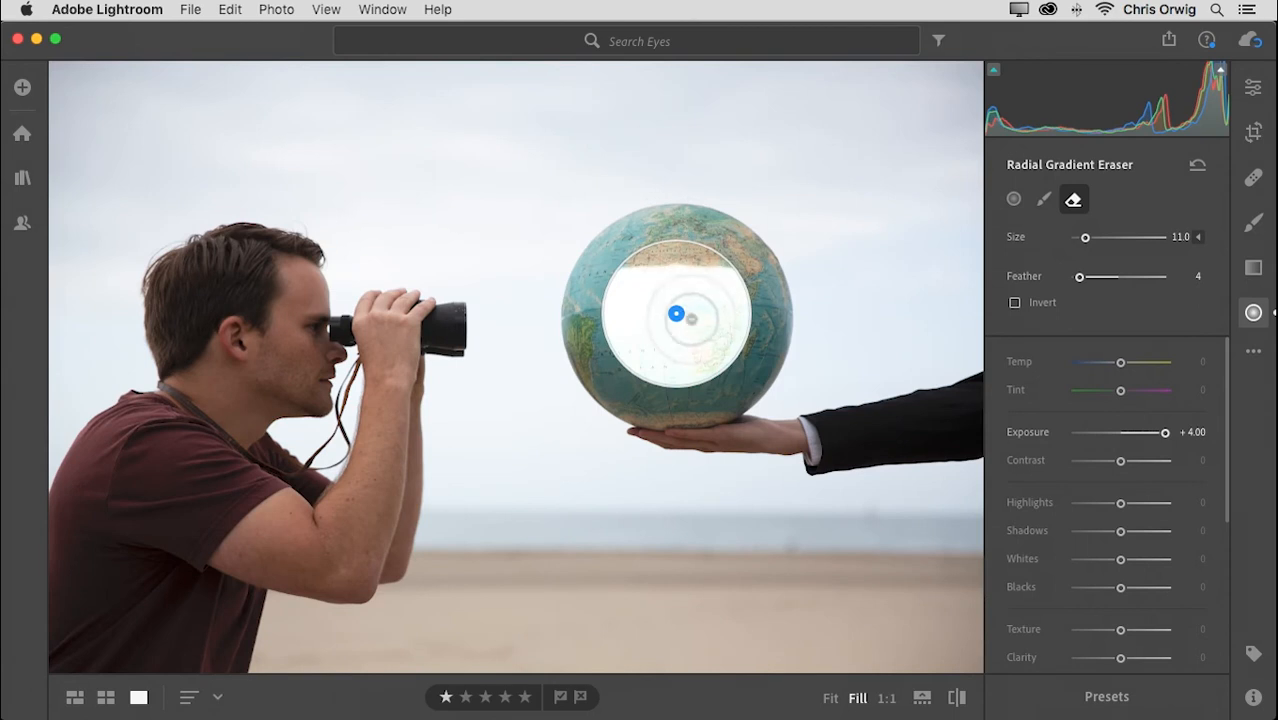
mouse_move(681, 317)
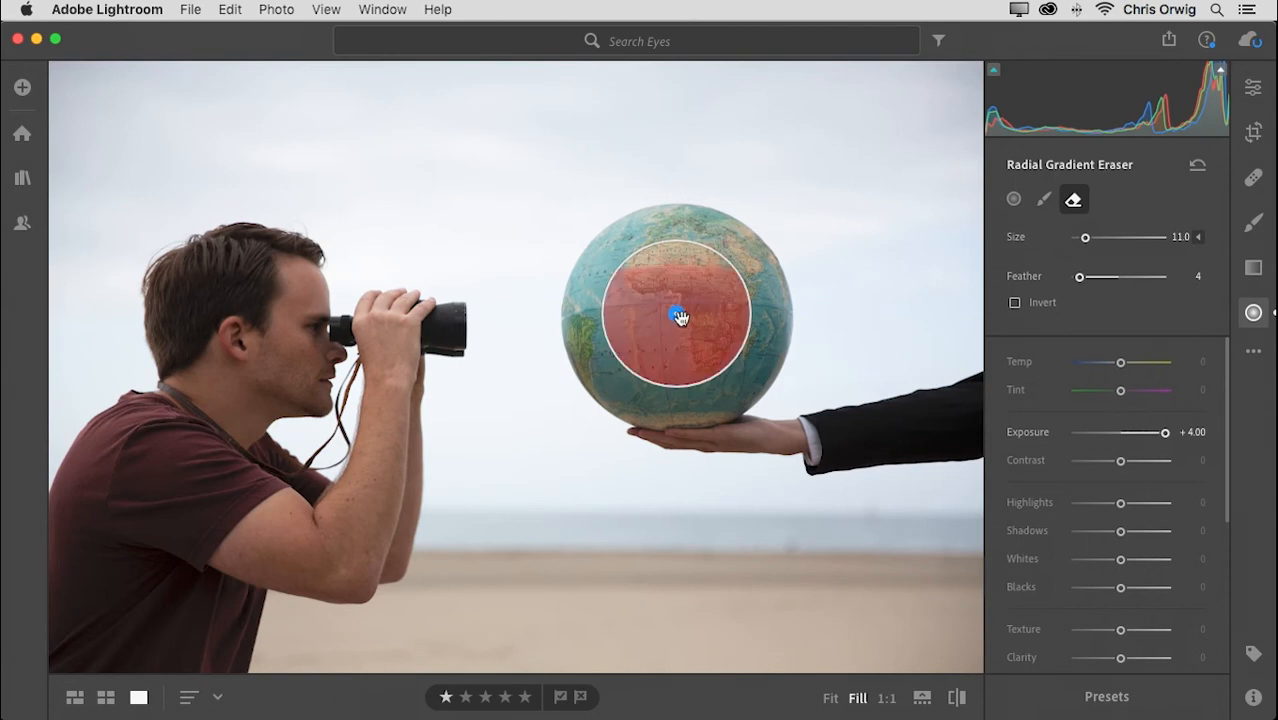
key(Delete)
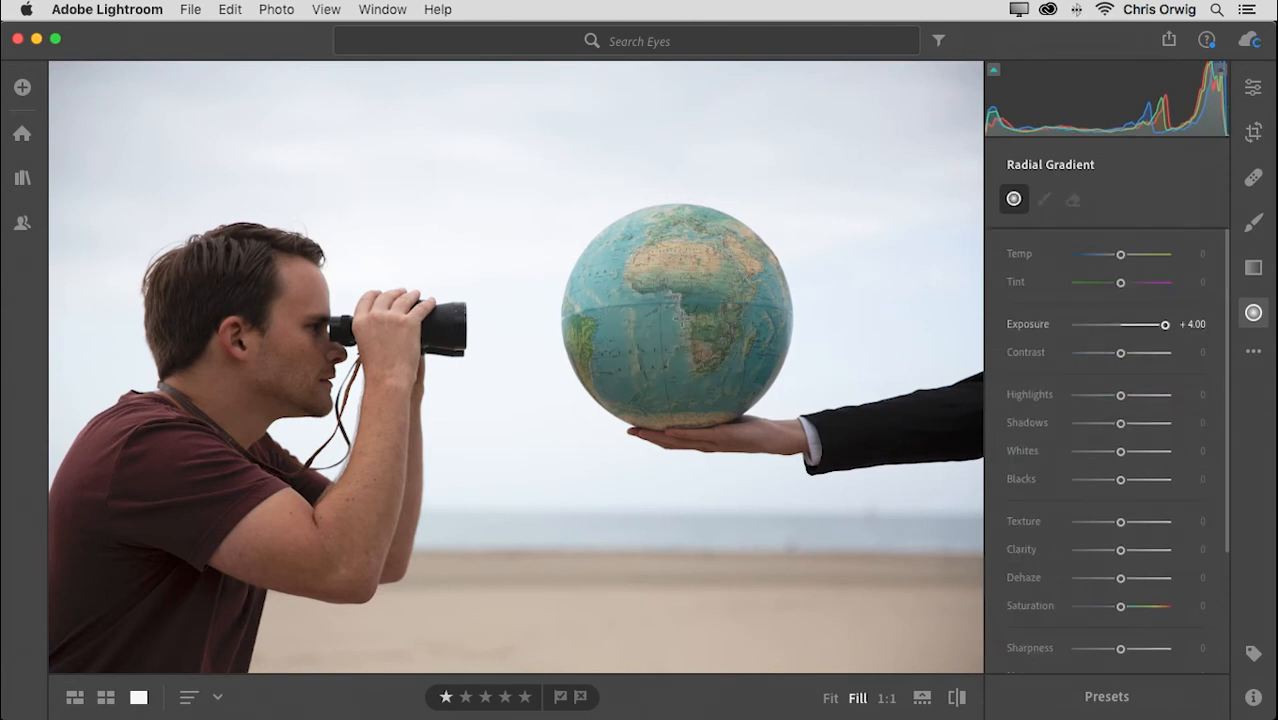
Set the radial gradient tool to Exposure +1.32, Contrast +41, Shadows +24 and Clarity +42, and increase Saturation
double_click(1164, 325)
drag(1121, 330, 1139, 358)
drag(1120, 422, 1132, 425)
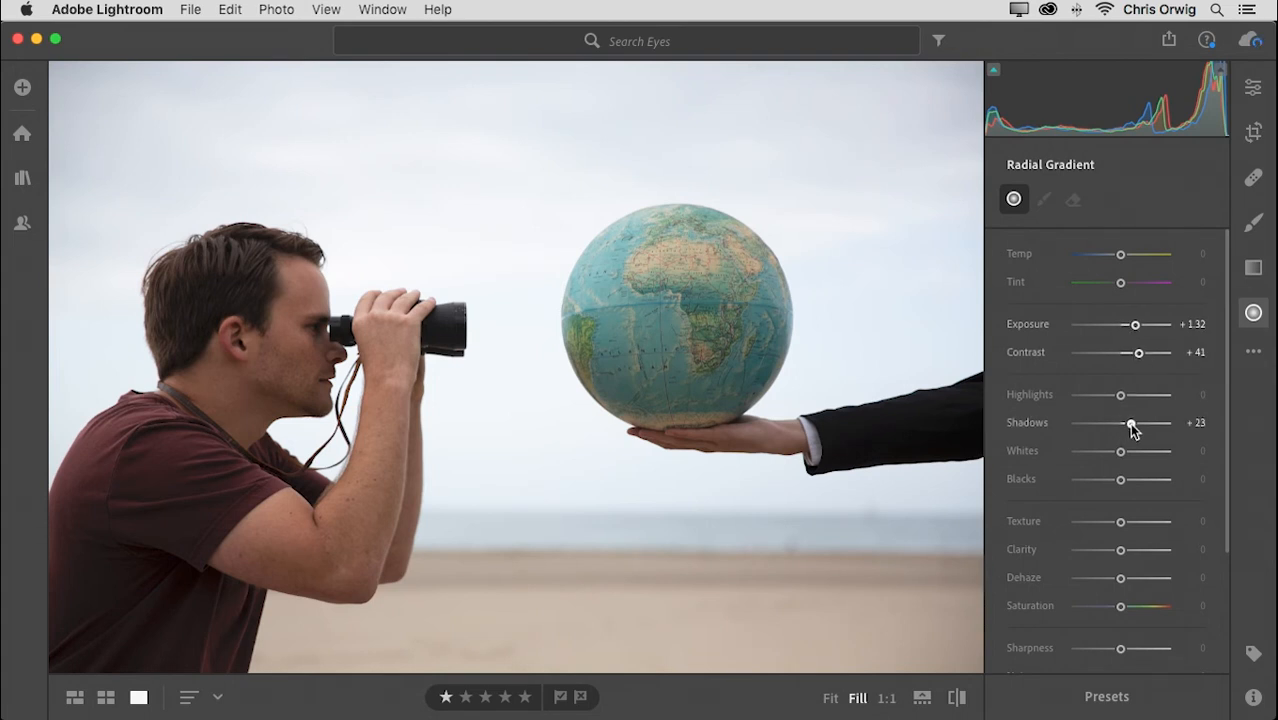
drag(1132, 550, 1139, 550)
drag(1121, 606, 1138, 648)
Draw a radial gradient from the globe's center and adjust its size and position to match the globe's outline
mouse_move(666, 302)
mouse_down()
mouse_move(790, 408)
mouse_move(668, 306)
mouse_move(670, 317)
mouse_up()
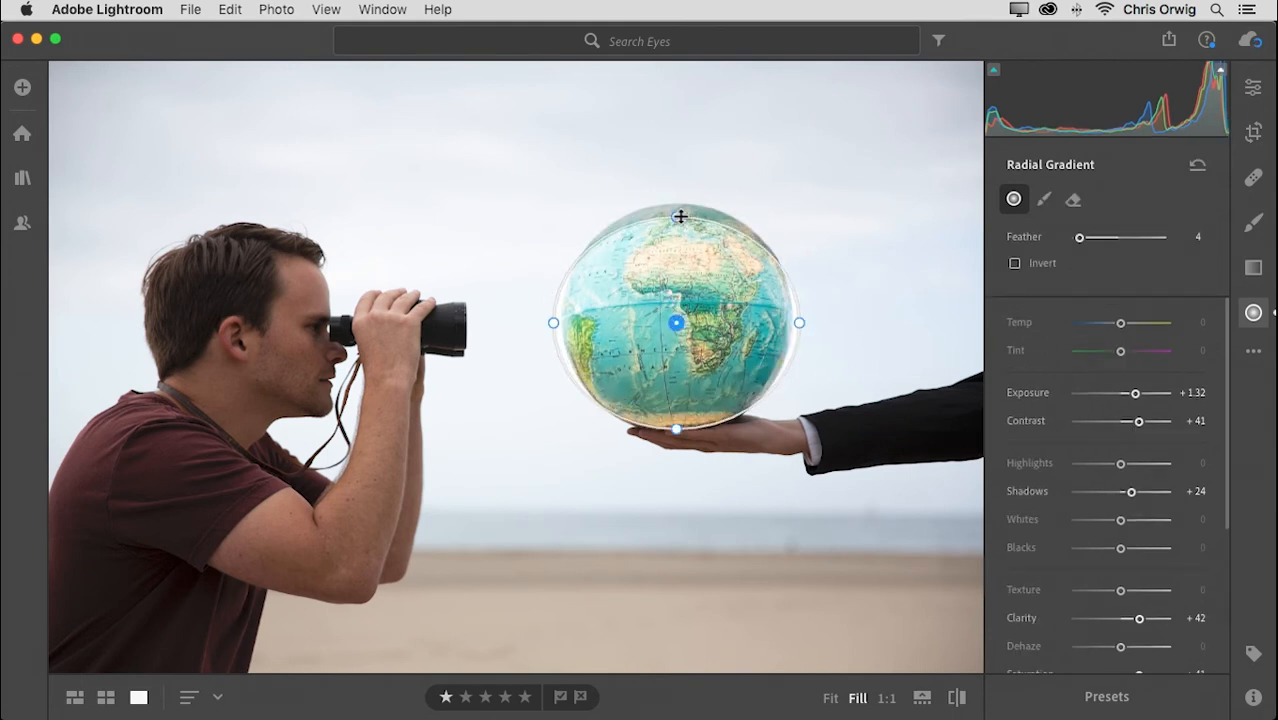
drag(680, 216, 682, 200)
drag(553, 322, 562, 323)
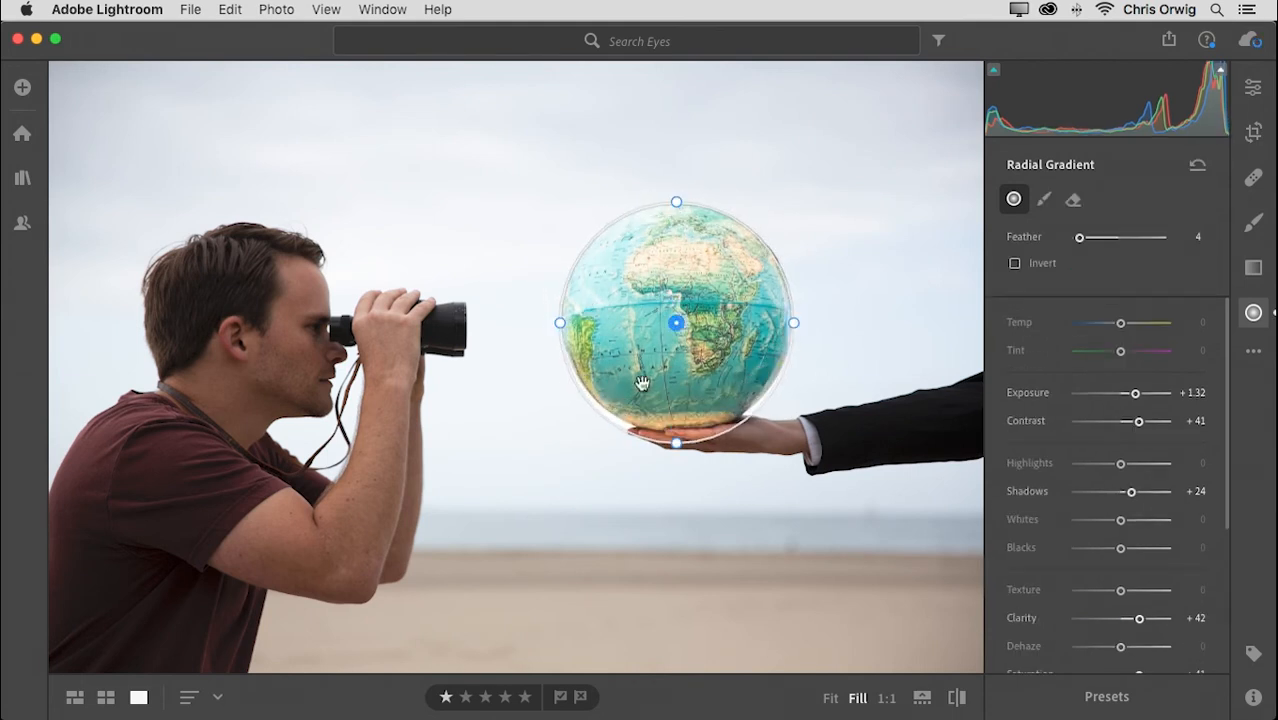
drag(677, 445, 677, 434)
drag(692, 347, 692, 340)
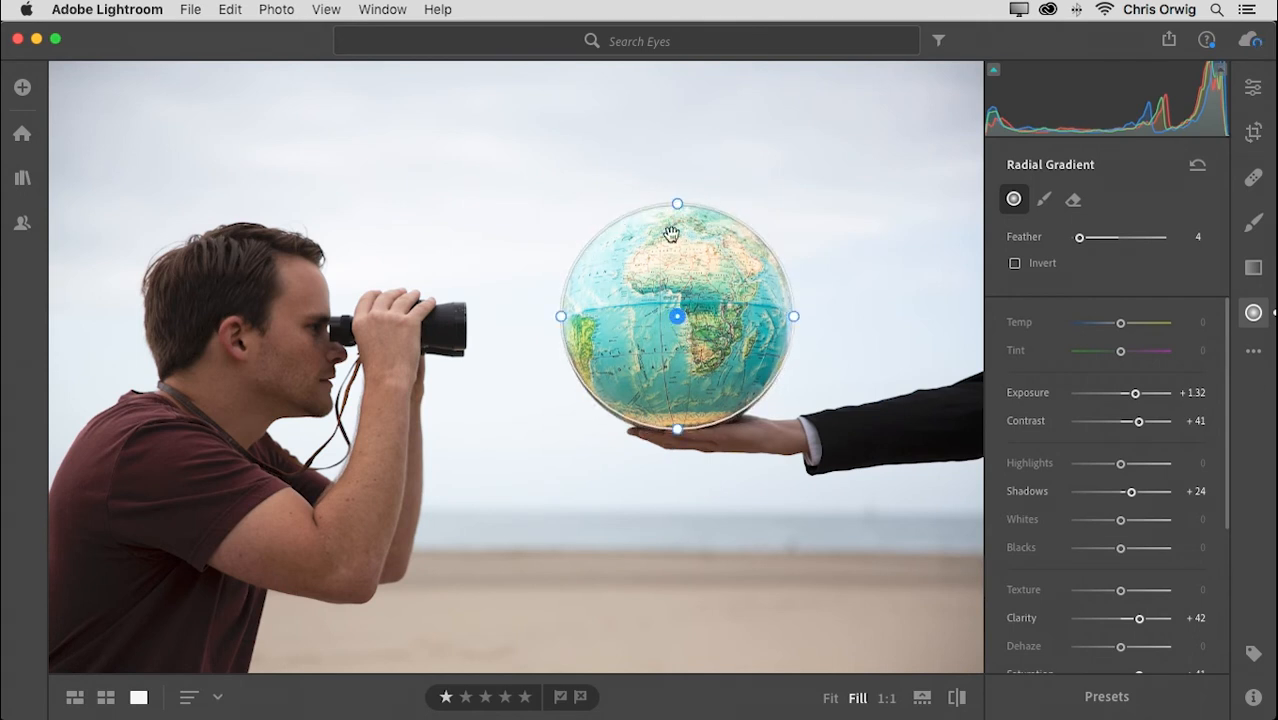
Set the globe gradient's Feather to 16 and compare the result with the original photo
drag(1080, 237, 1097, 245)
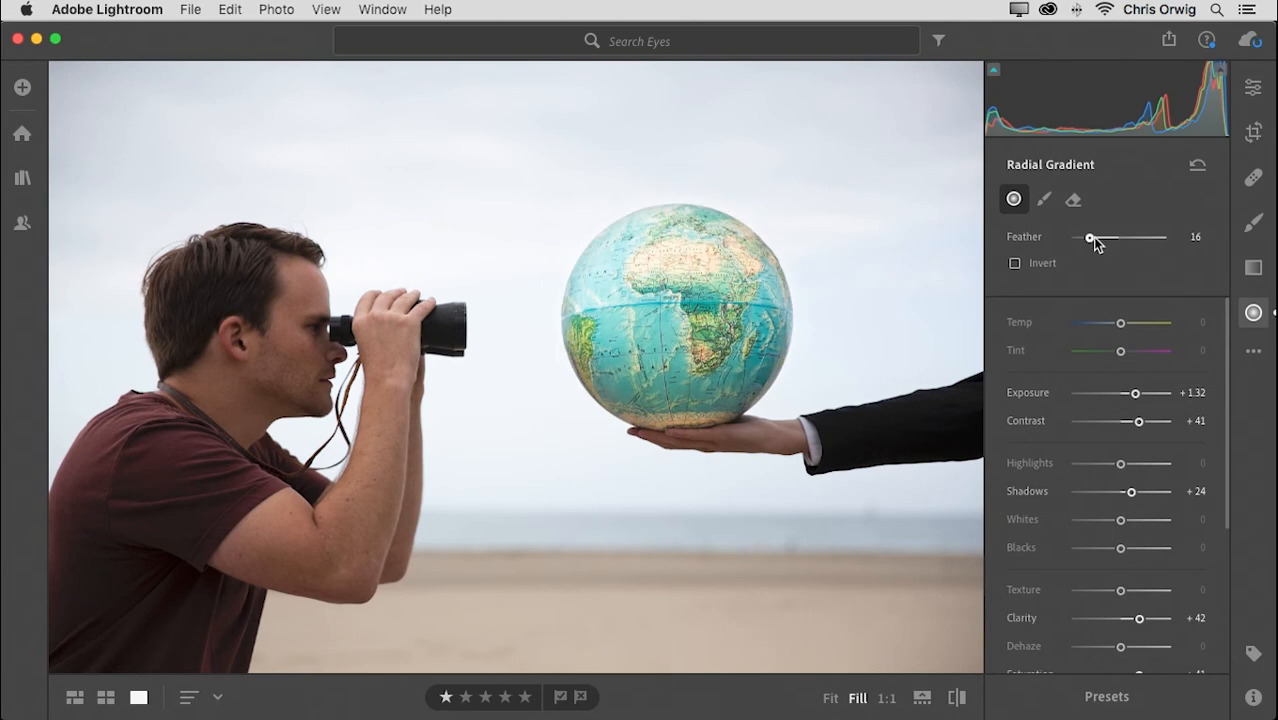
key(backslash)
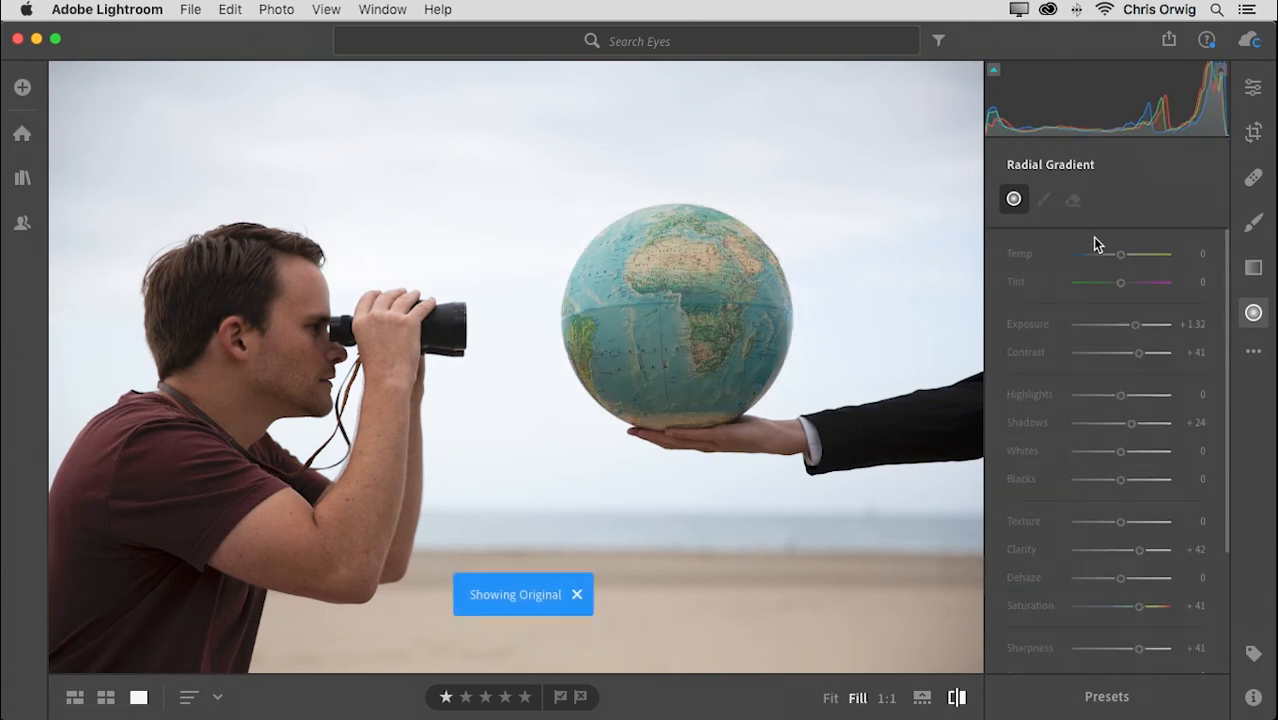
key(backslash)
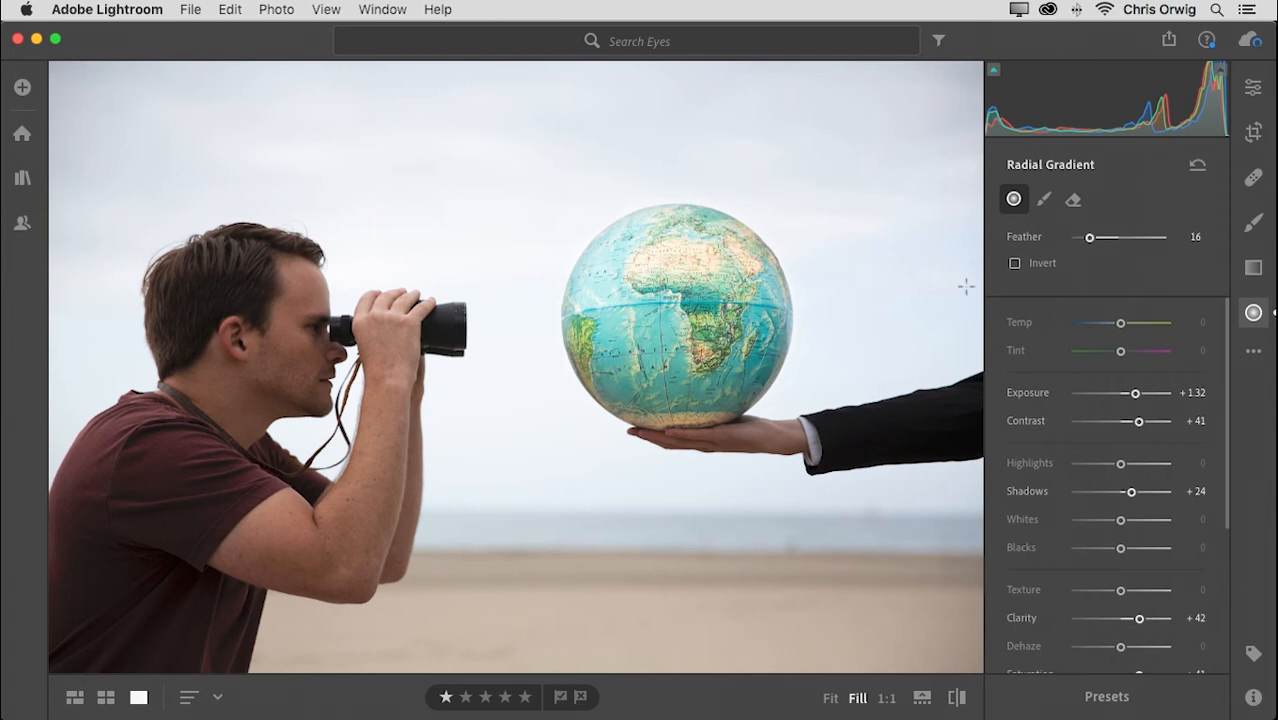
click(1255, 314)
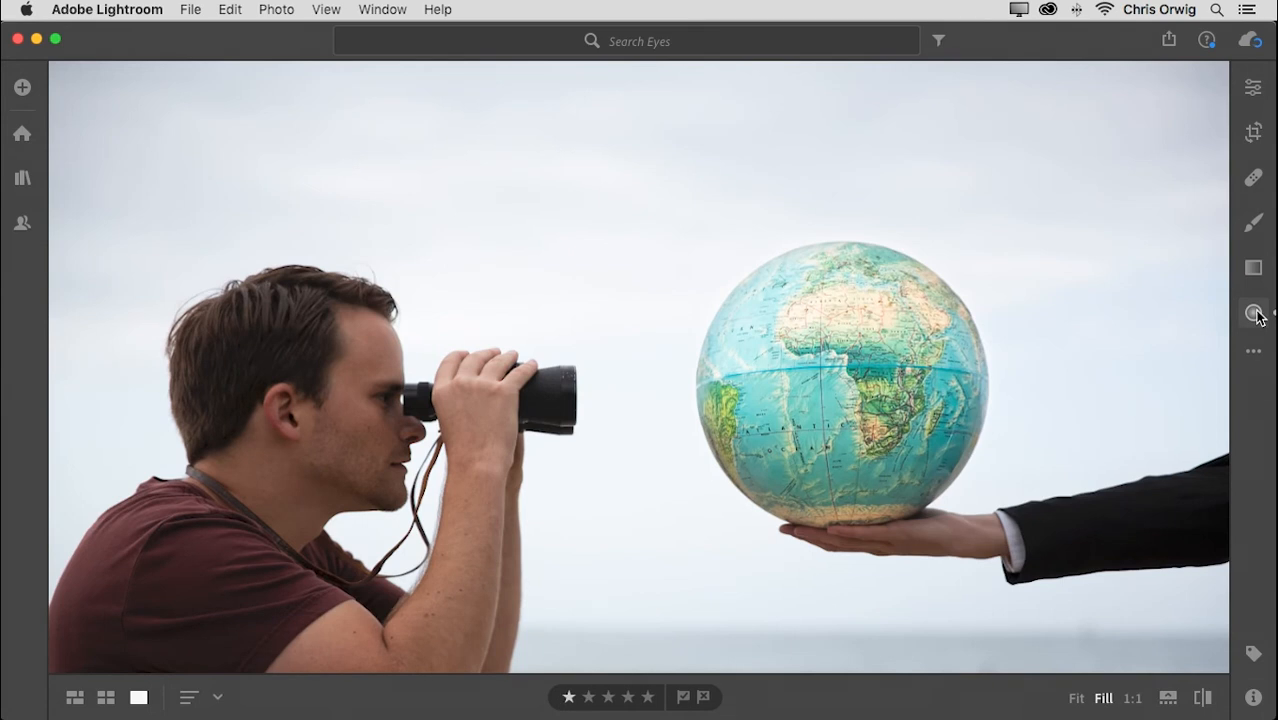
Open the next photo, the portrait of the woman in the black hat, and magnify both eyes at 1:1
key(super+minus)
key(Right)
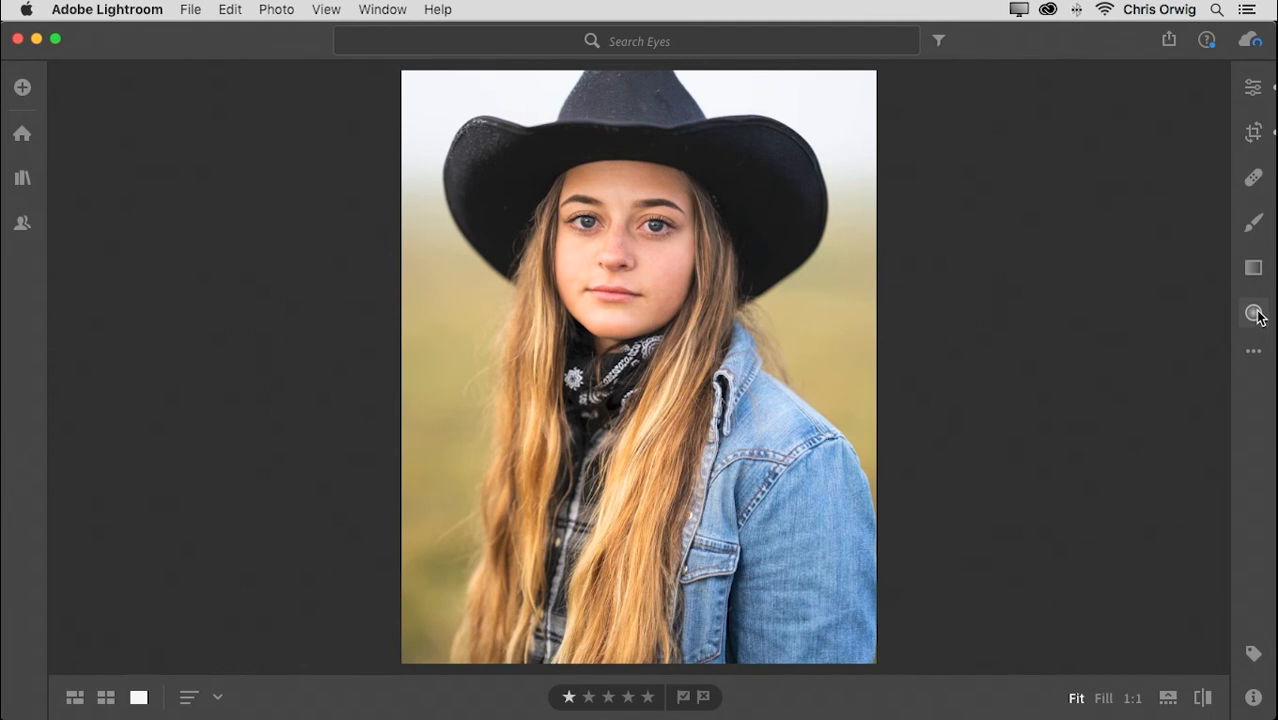
click(684, 223)
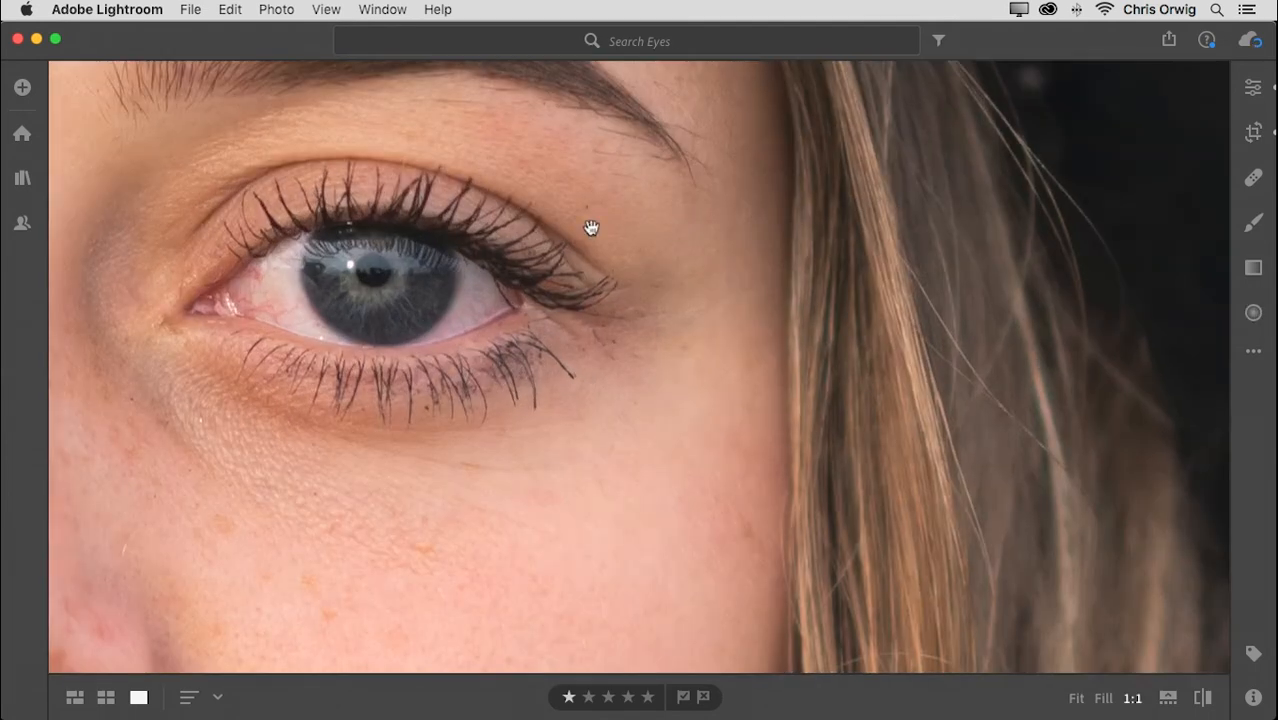
drag(597, 230, 964, 234)
drag(628, 197, 853, 220)
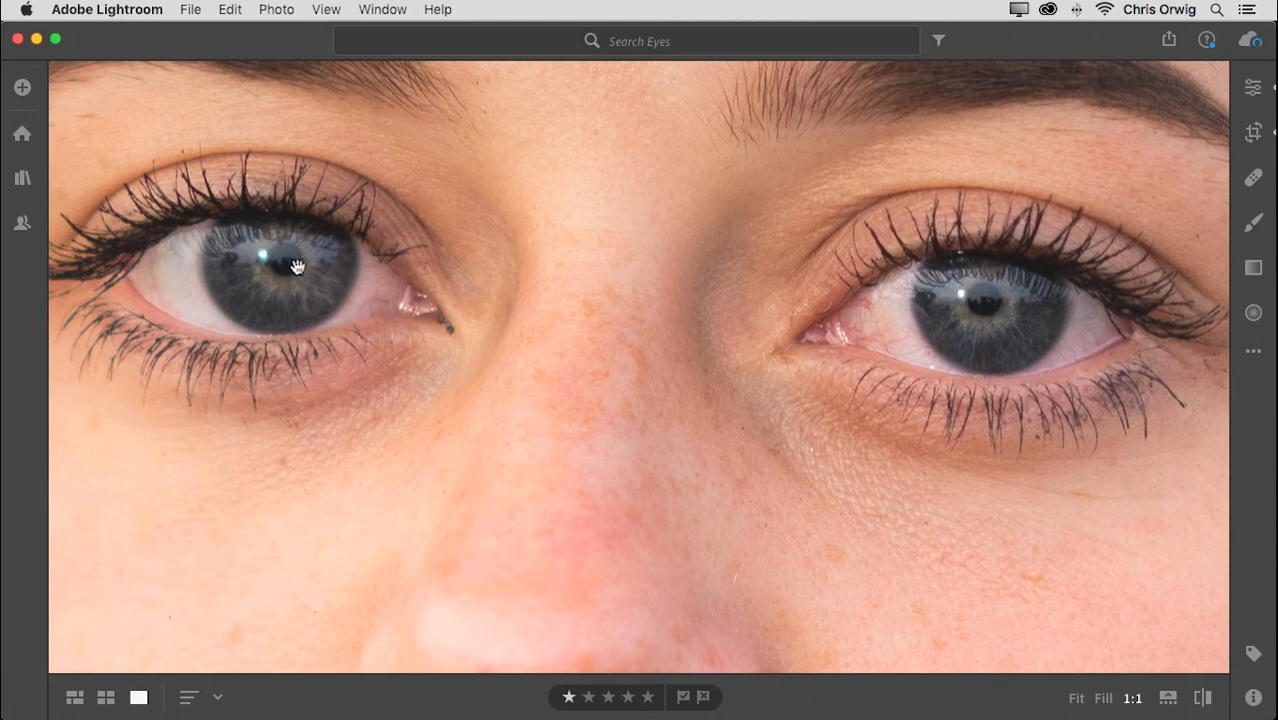
drag(963, 311, 890, 308)
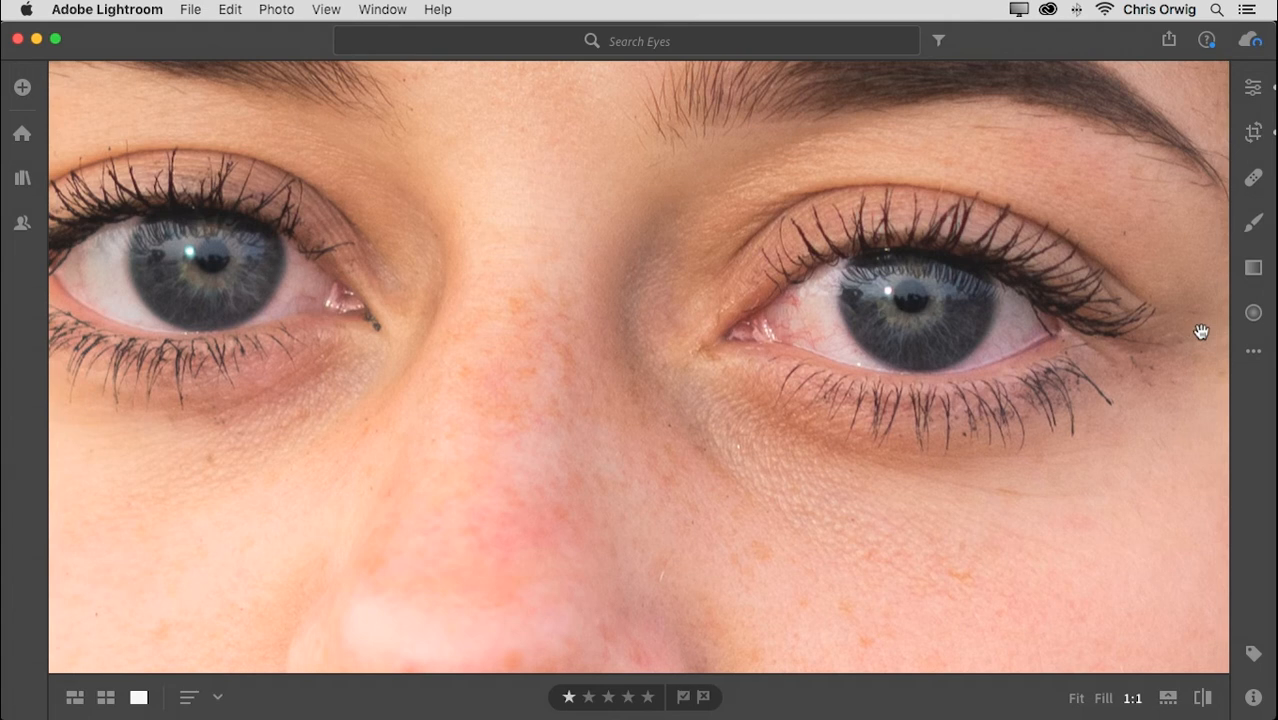
Set up the radial gradient with Exposure +1.32, Contrast +45, Clarity +42, Saturation +26, Sharpness +25 and Noise +29
click(1251, 316)
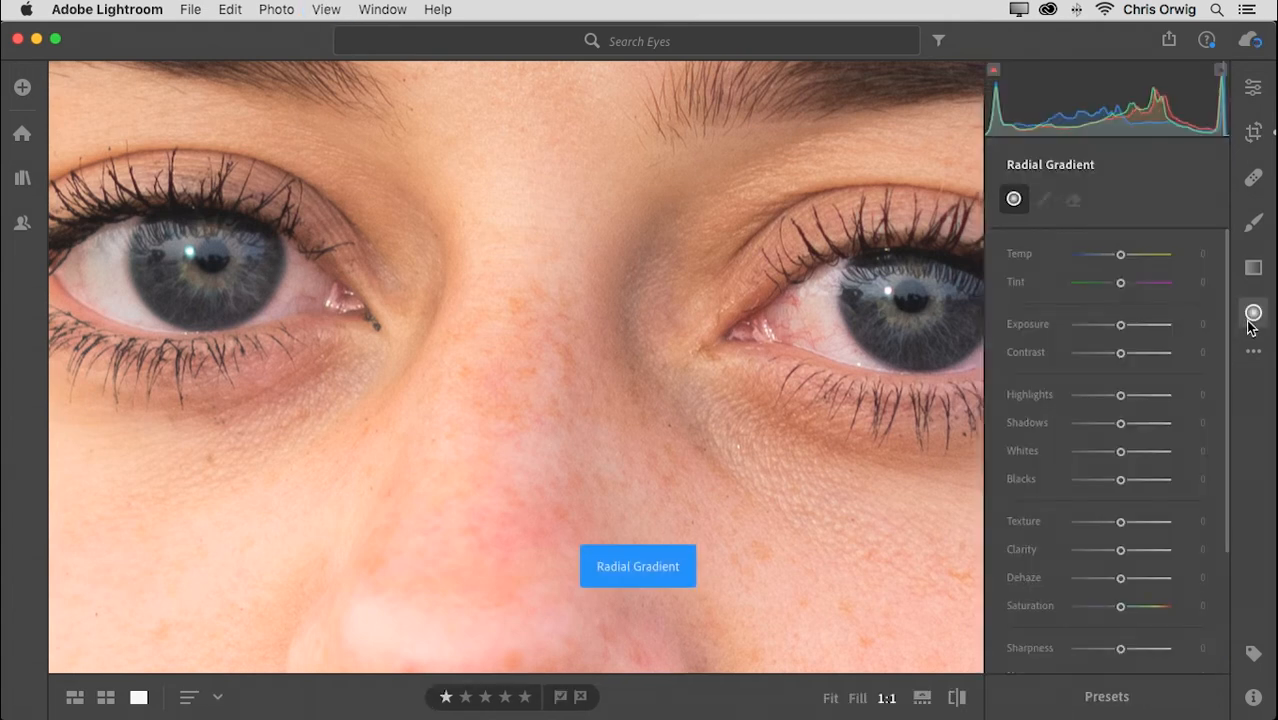
drag(1119, 327, 1129, 330)
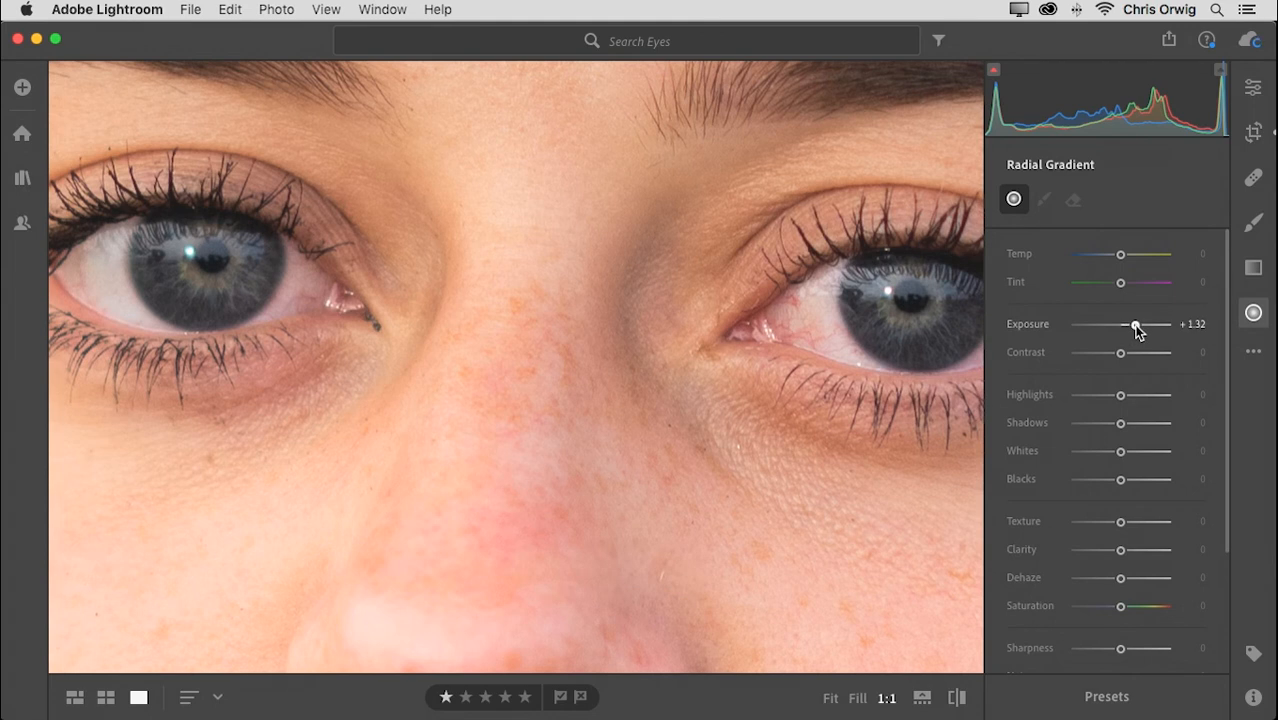
drag(1112, 354, 1141, 354)
drag(1144, 557, 1141, 557)
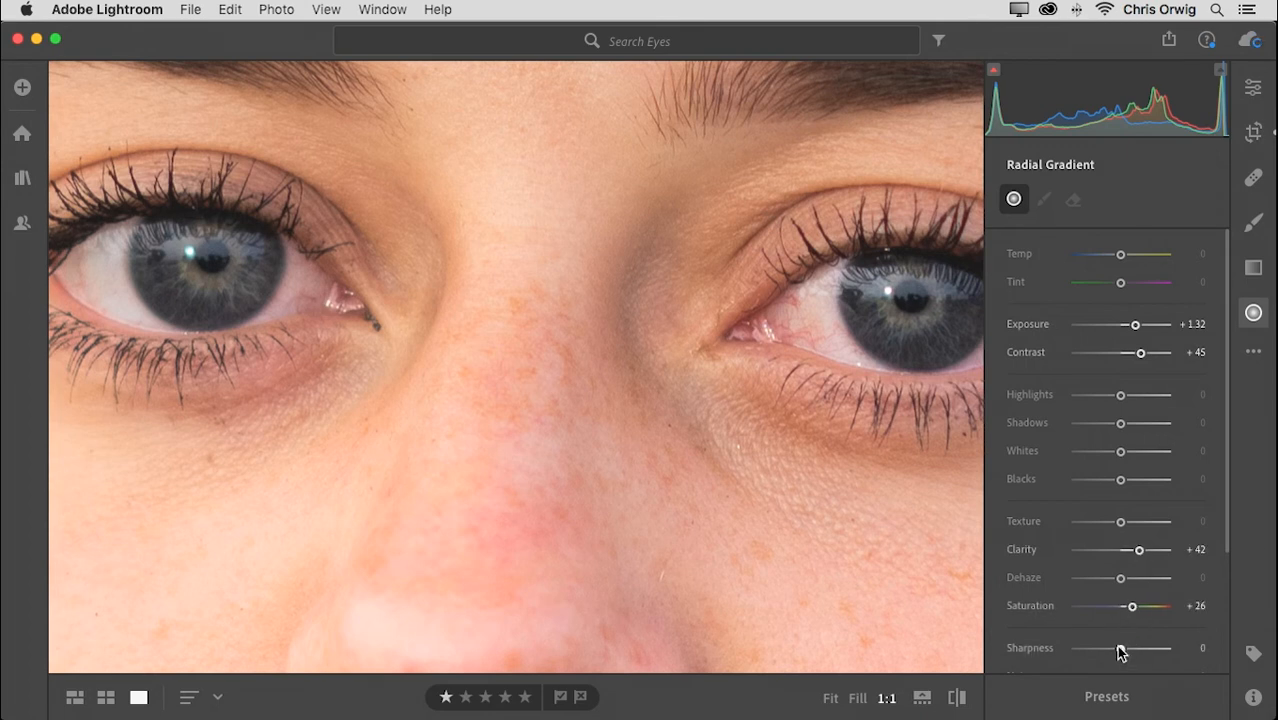
drag(1131, 647, 1130, 647)
scroll(1125, 625, down, 3)
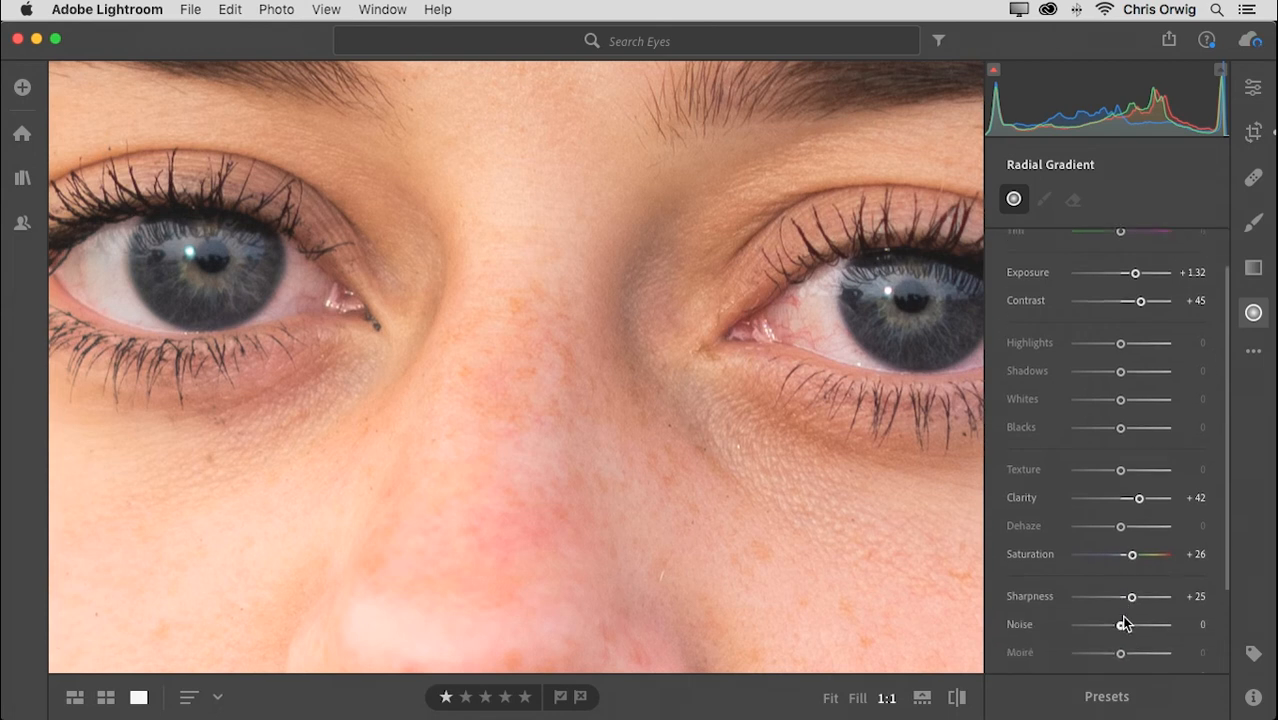
mouse_move(1122, 588)
mouse_down()
mouse_move(1108, 588)
mouse_move(1135, 590)
mouse_up()
Draw a radial gradient from the pupil over the iris of the woman's left eye and toggle Invert on and off
drag(921, 365, 838, 366)
mouse_move(828, 296)
mouse_down()
mouse_move(906, 357)
mouse_move(838, 307)
mouse_up()
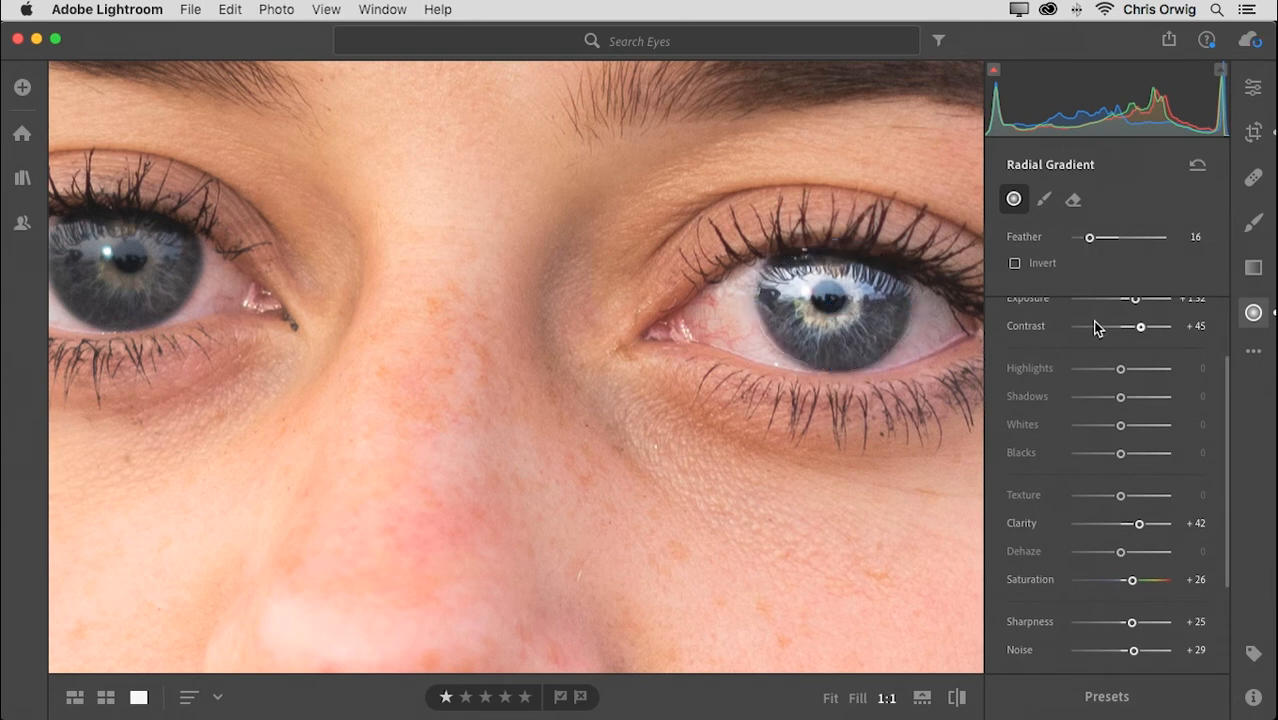
click(1015, 264)
click(1015, 264)
Set the iris gradient's Feather to 35 and compare the portrait with its original
drag(1089, 237, 1108, 244)
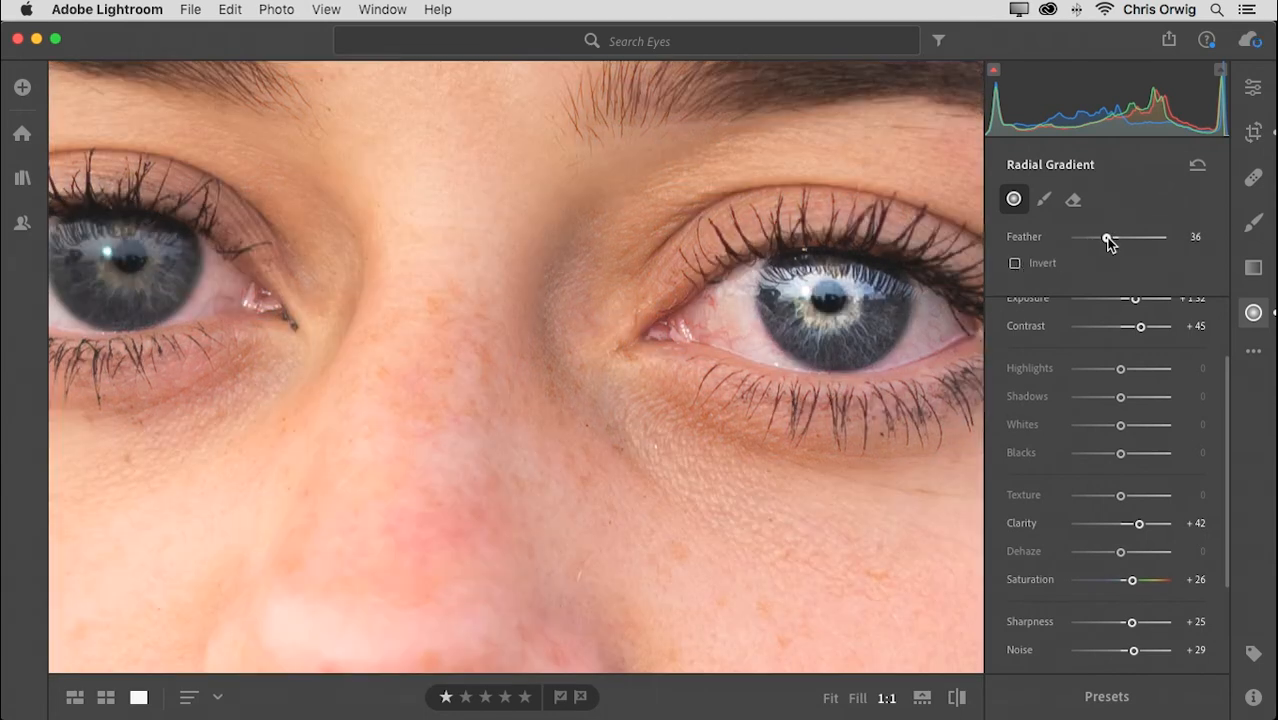
key(backslash)
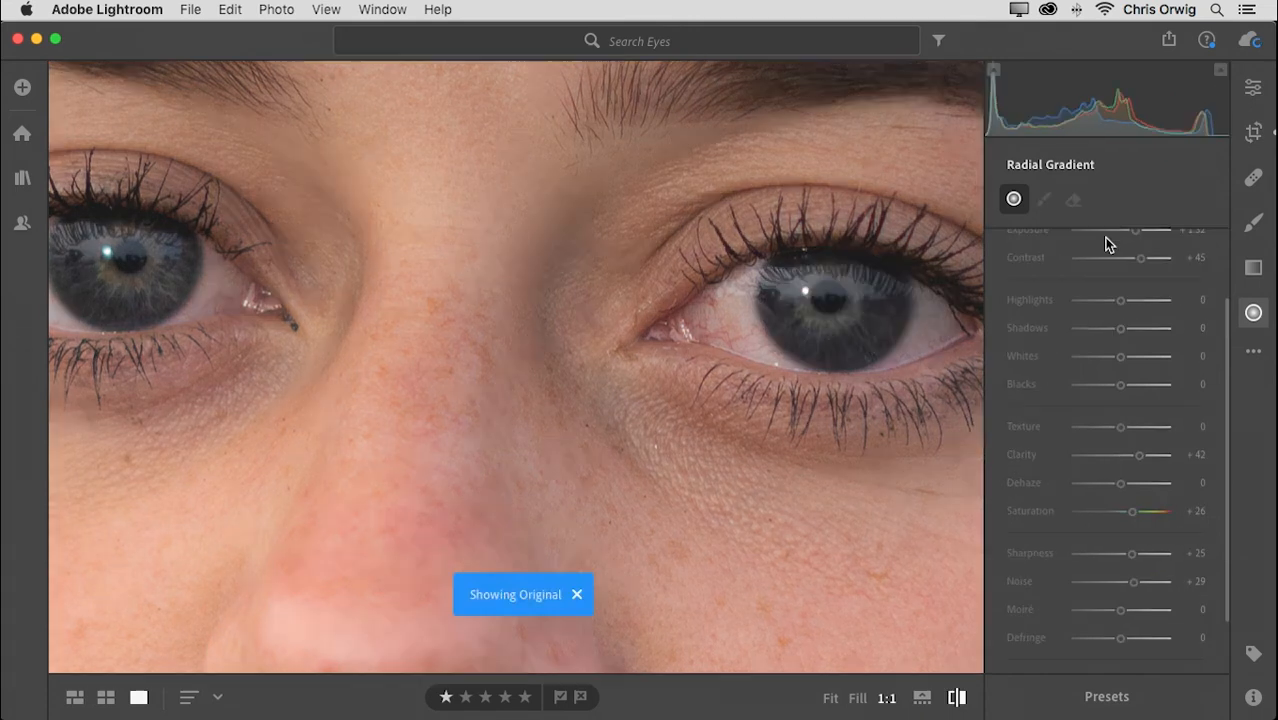
key(backslash)
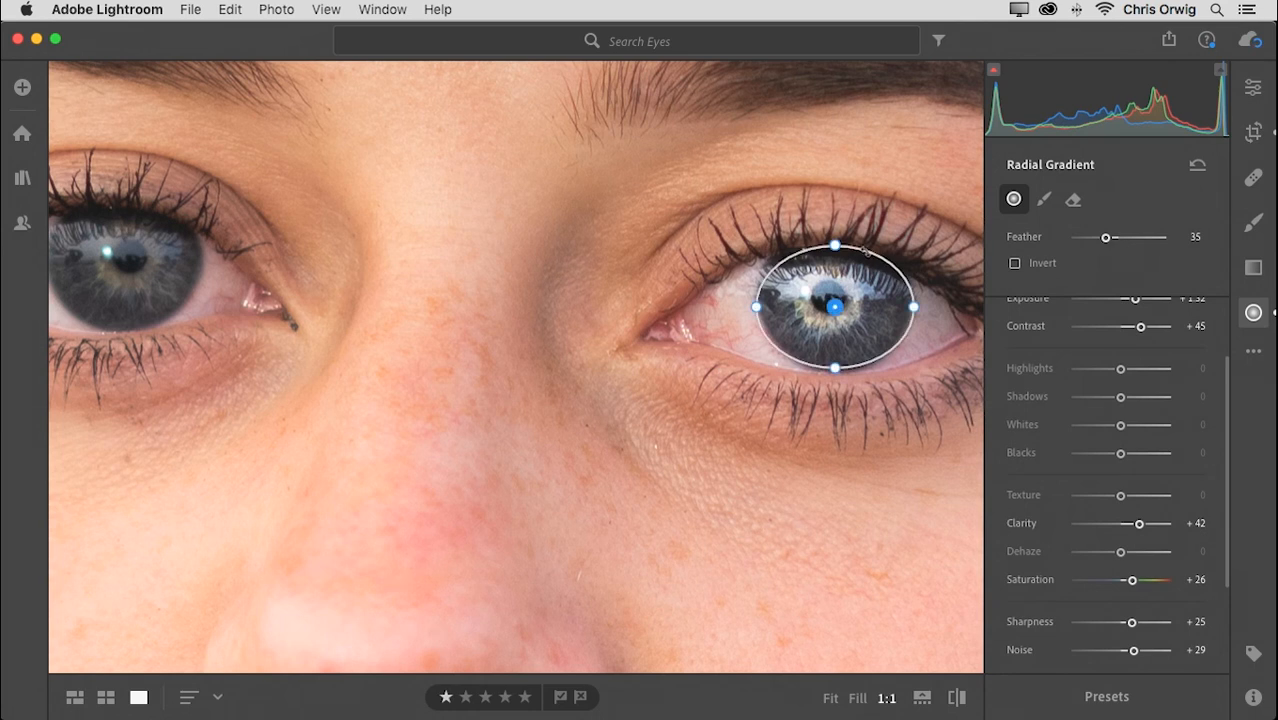
Stretch the left-eye gradient upward over the eyelid and erase its overlap on the upper lid with the size 11.0 eraser
drag(840, 245, 838, 206)
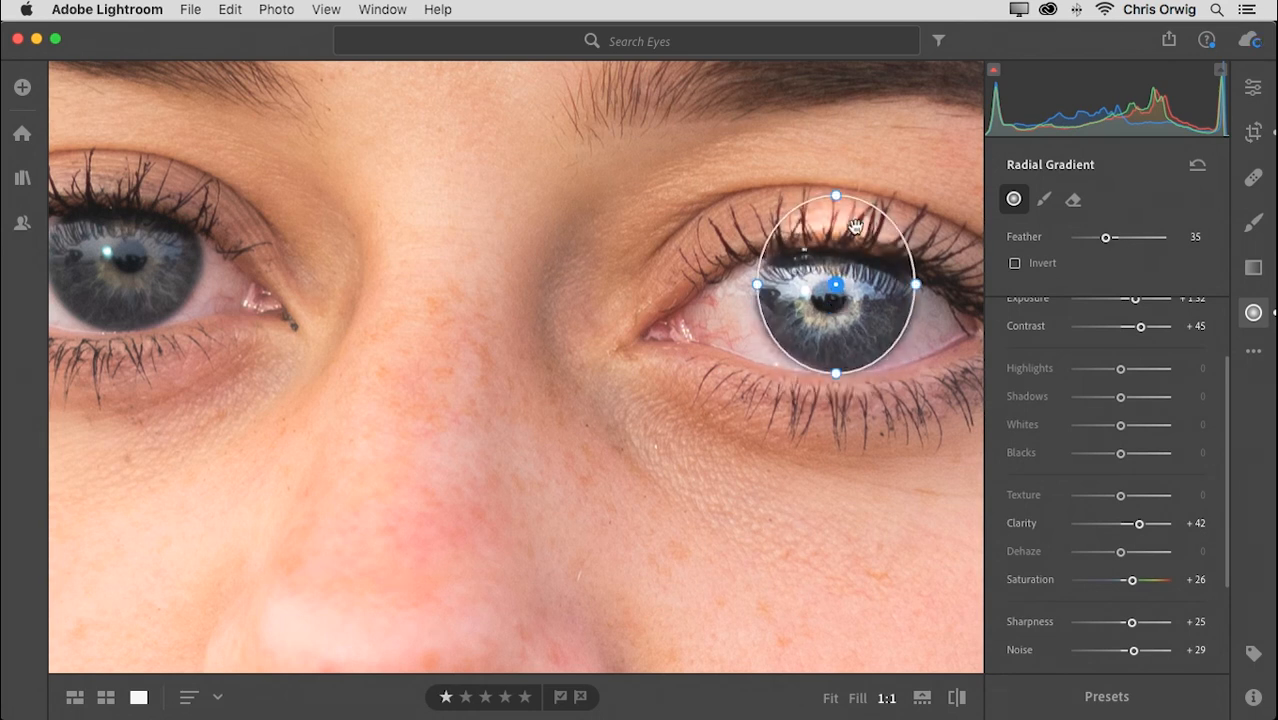
click(1073, 199)
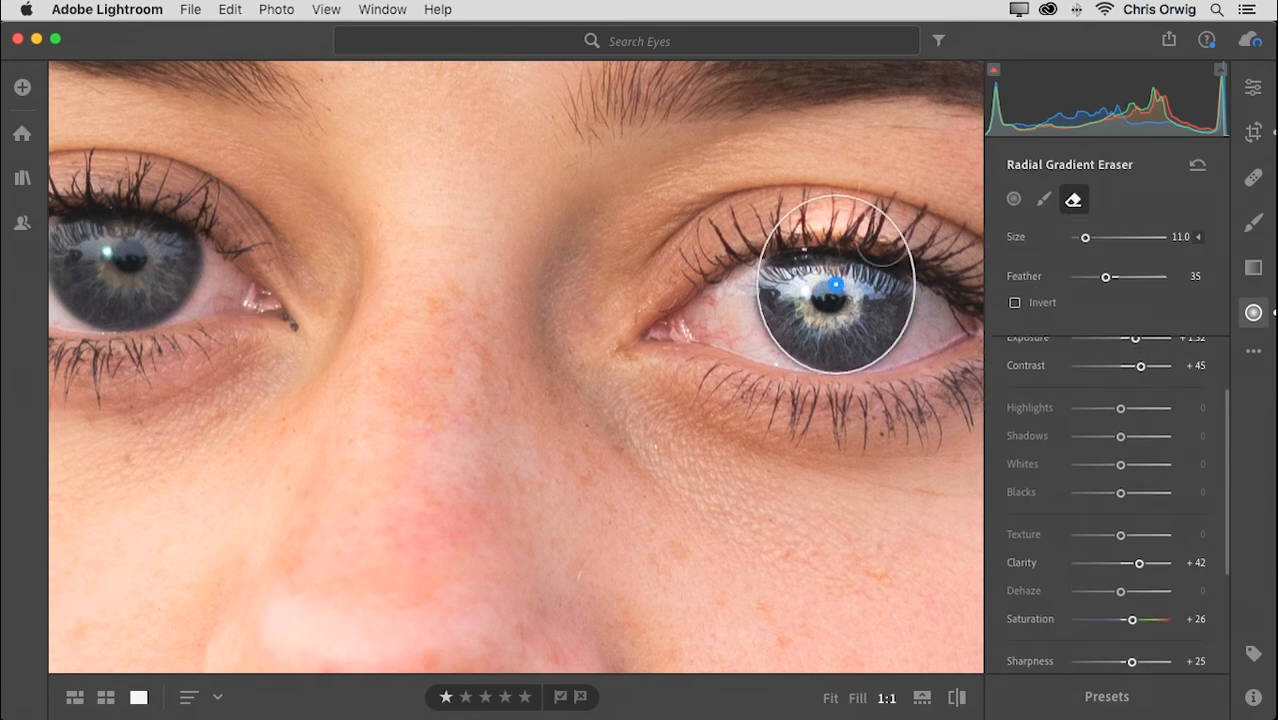
mouse_move(902, 232)
mouse_down()
mouse_move(784, 229)
mouse_move(914, 240)
mouse_move(881, 237)
mouse_move(896, 242)
mouse_up()
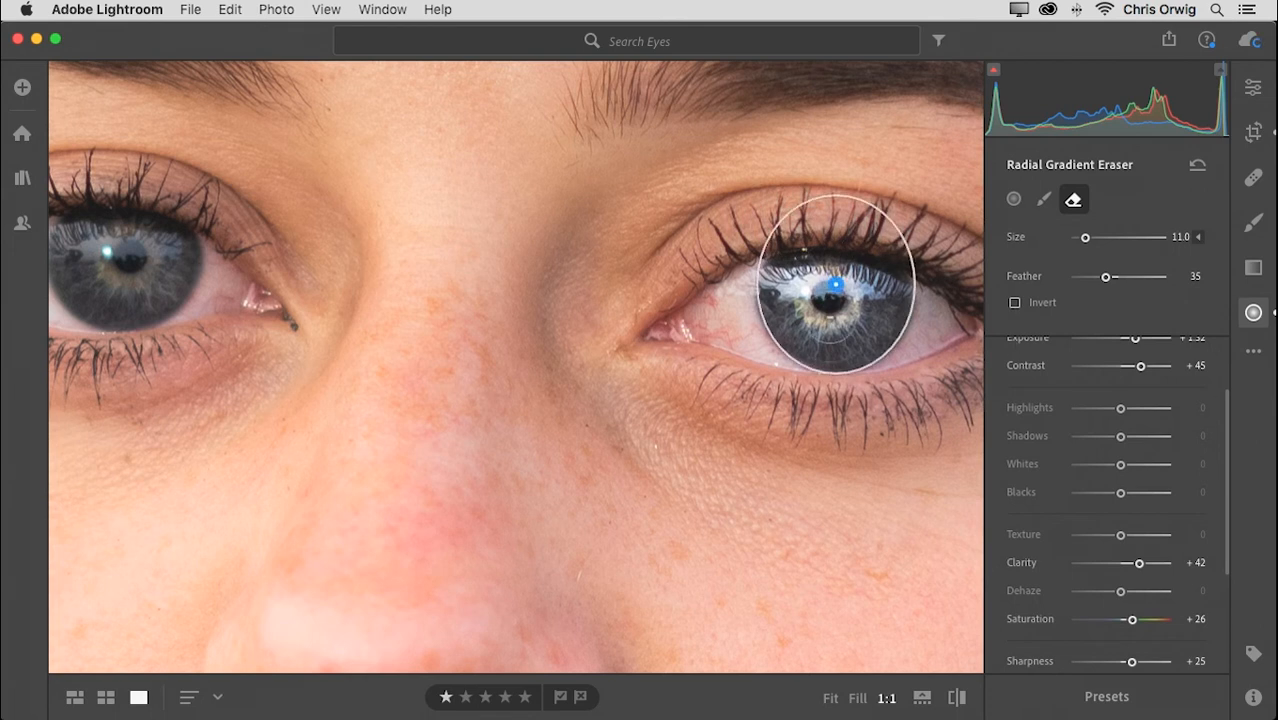
Duplicate the left-eye gradient and place the copy over the iris of the woman's right eye
drag(667, 378, 736, 374)
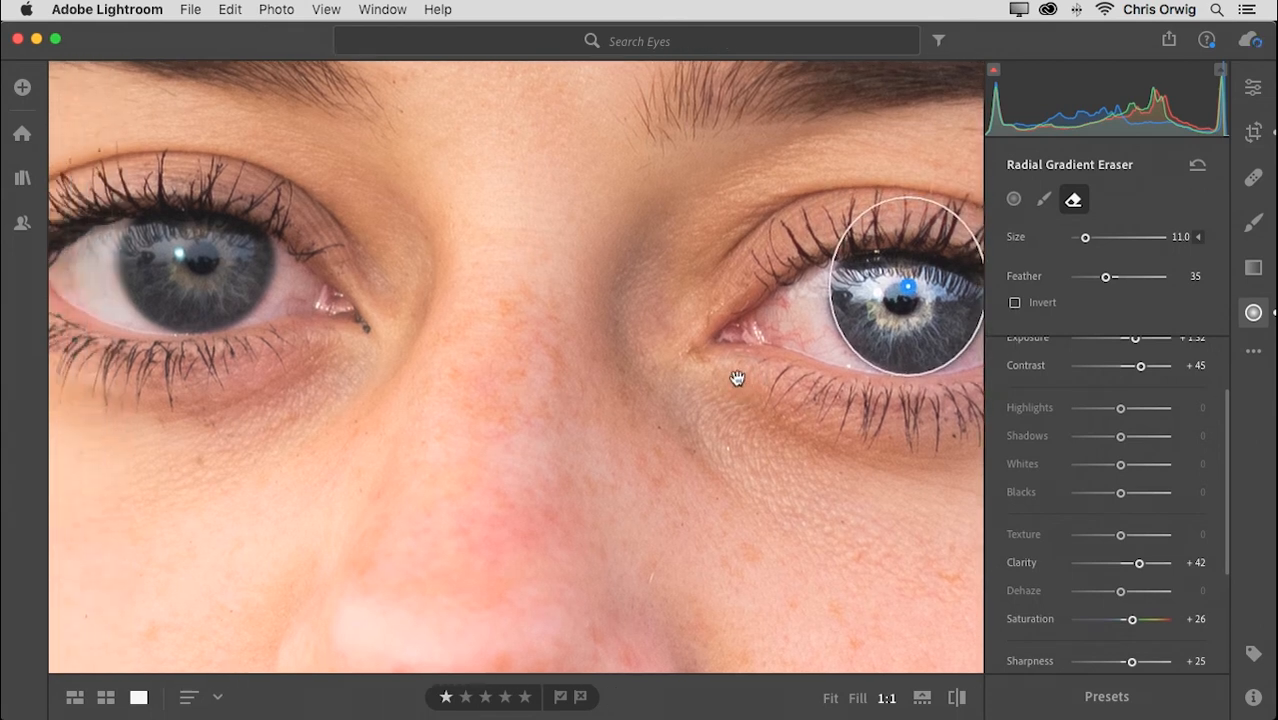
right_click(905, 289)
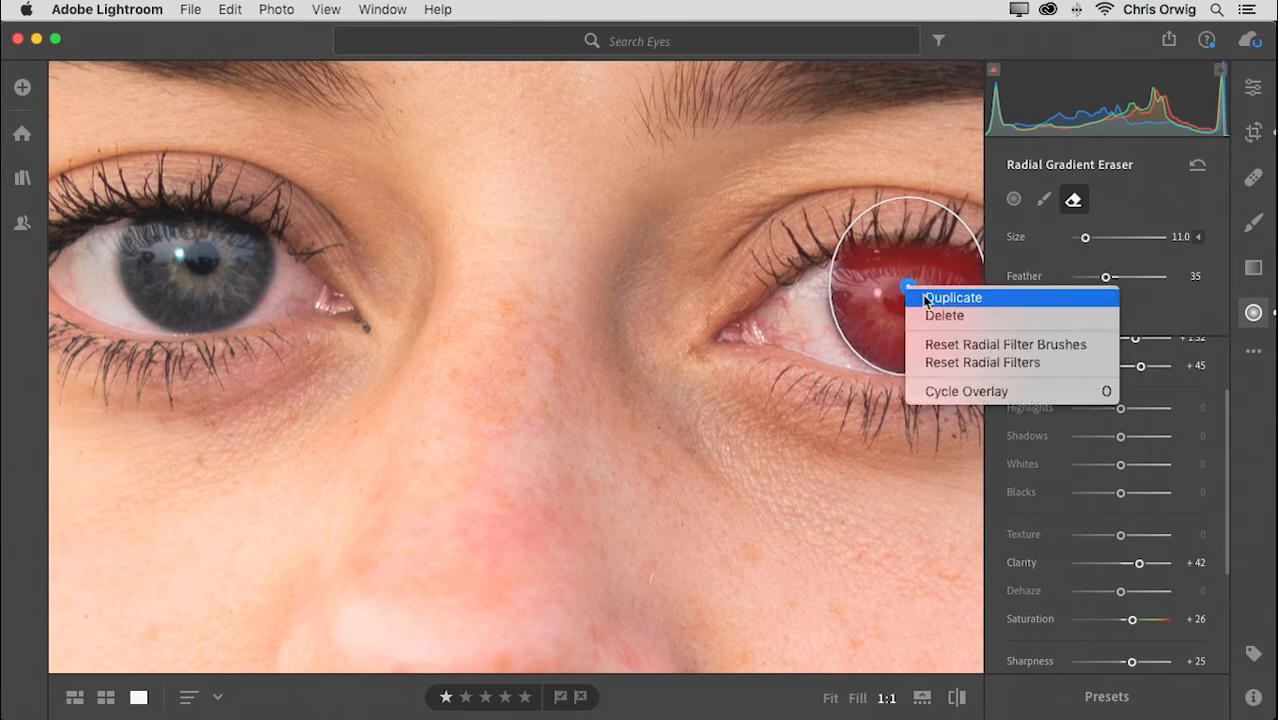
click(922, 297)
drag(907, 287, 195, 245)
Set the right-eye gradient to Sharpness +42 and Noise +57, and erase its overlap on the upper eyelid
scroll(1130, 595, down, 3)
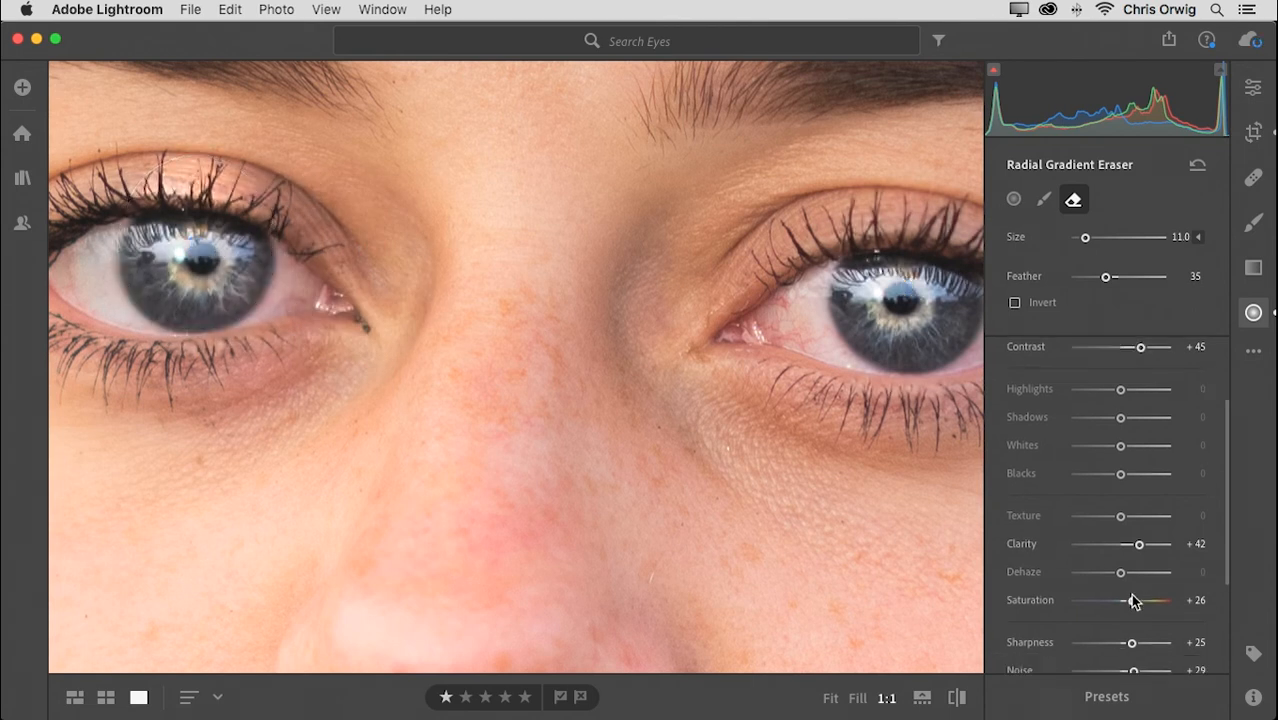
drag(1143, 620, 1147, 650)
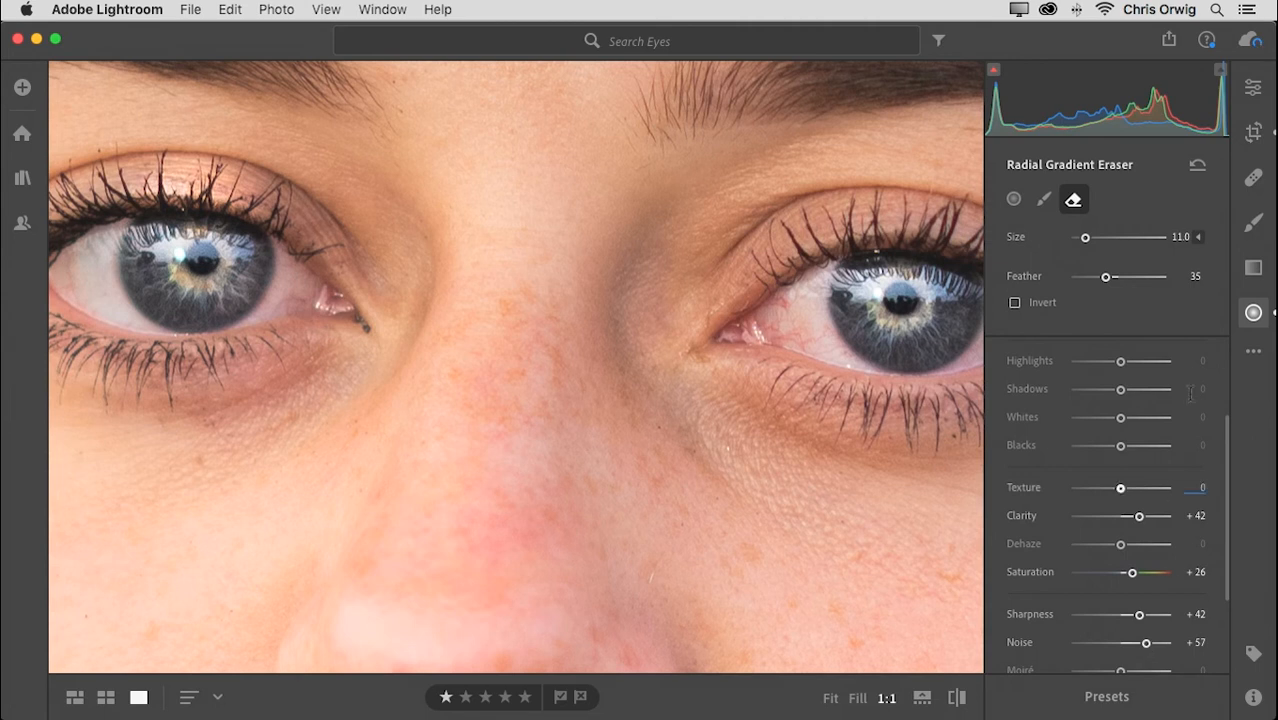
mouse_move(264, 194)
mouse_down()
mouse_move(132, 190)
mouse_move(247, 198)
mouse_move(133, 179)
mouse_move(288, 178)
mouse_move(302, 289)
mouse_move(289, 320)
mouse_move(79, 334)
mouse_move(97, 247)
mouse_move(150, 210)
mouse_move(110, 240)
mouse_up()
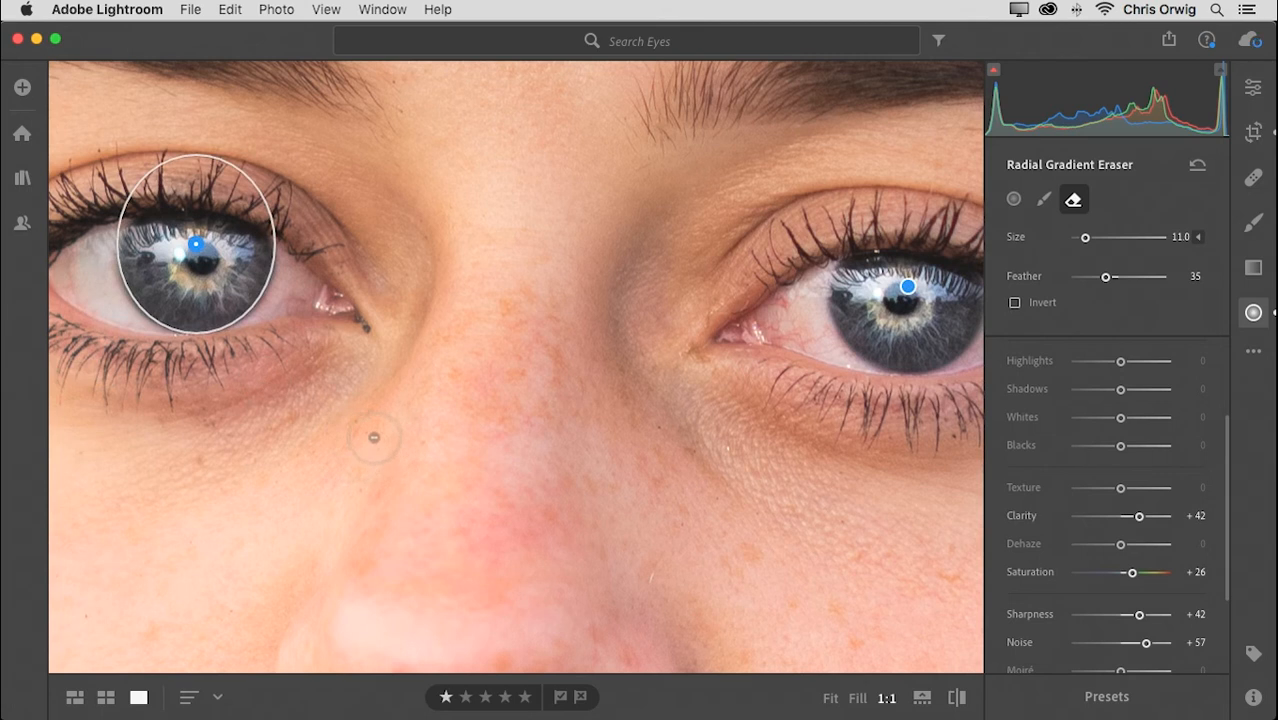
key(z)
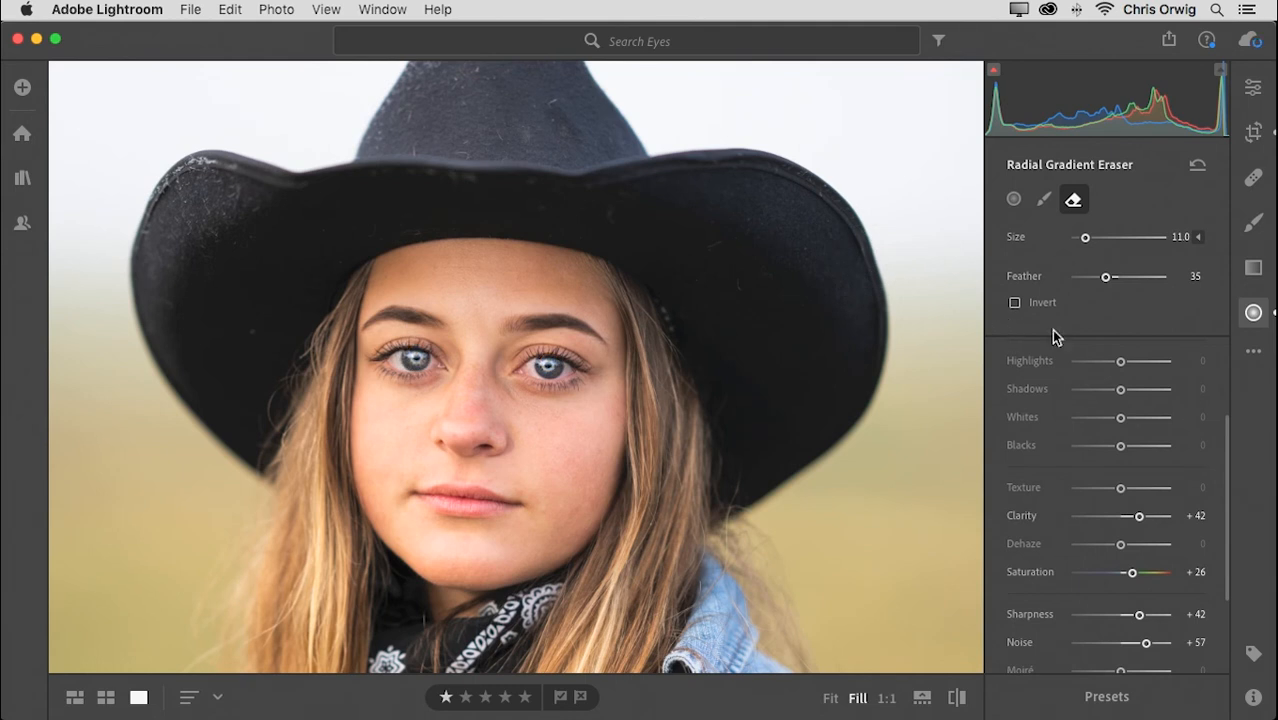
Set Exposure to +0.96 on both eye gradients and Clarity to +35 on the right-eye gradient
drag(1220, 451, 1226, 360)
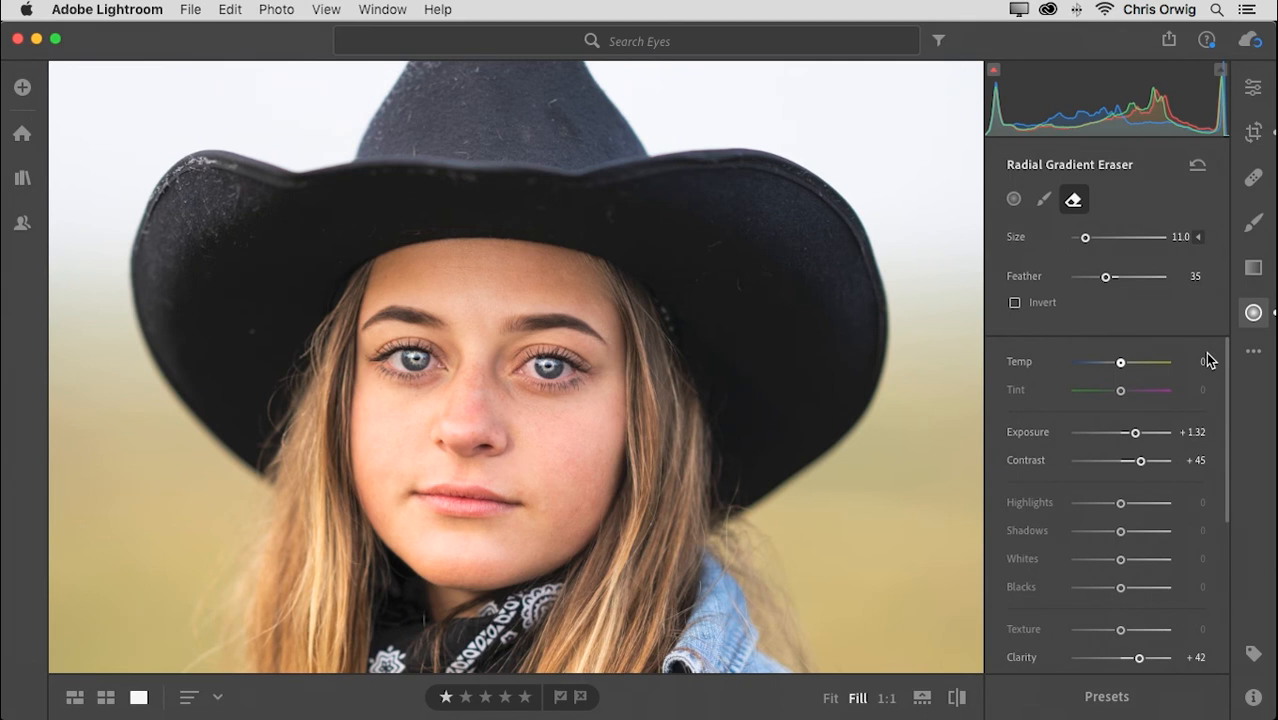
key(space)
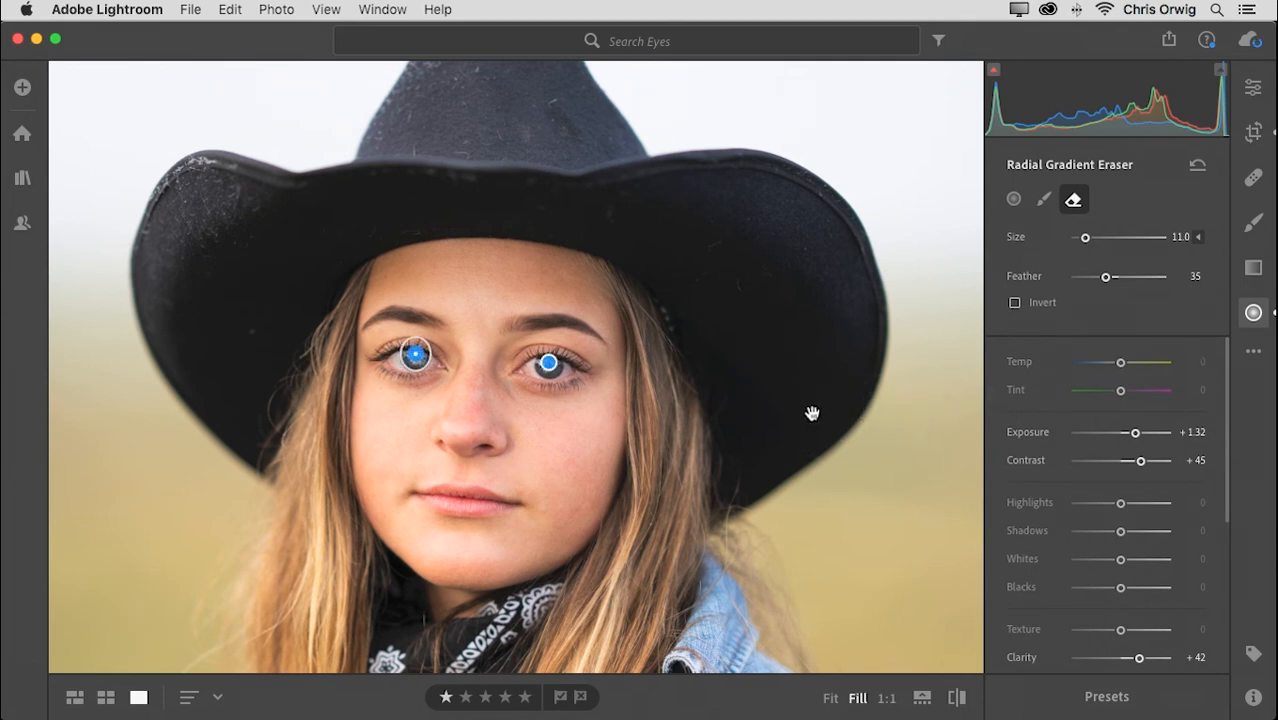
drag(810, 414, 816, 371)
click(549, 322)
mouse_move(1136, 433)
mouse_down()
mouse_move(1137, 461)
mouse_move(1131, 436)
mouse_up()
click(418, 315)
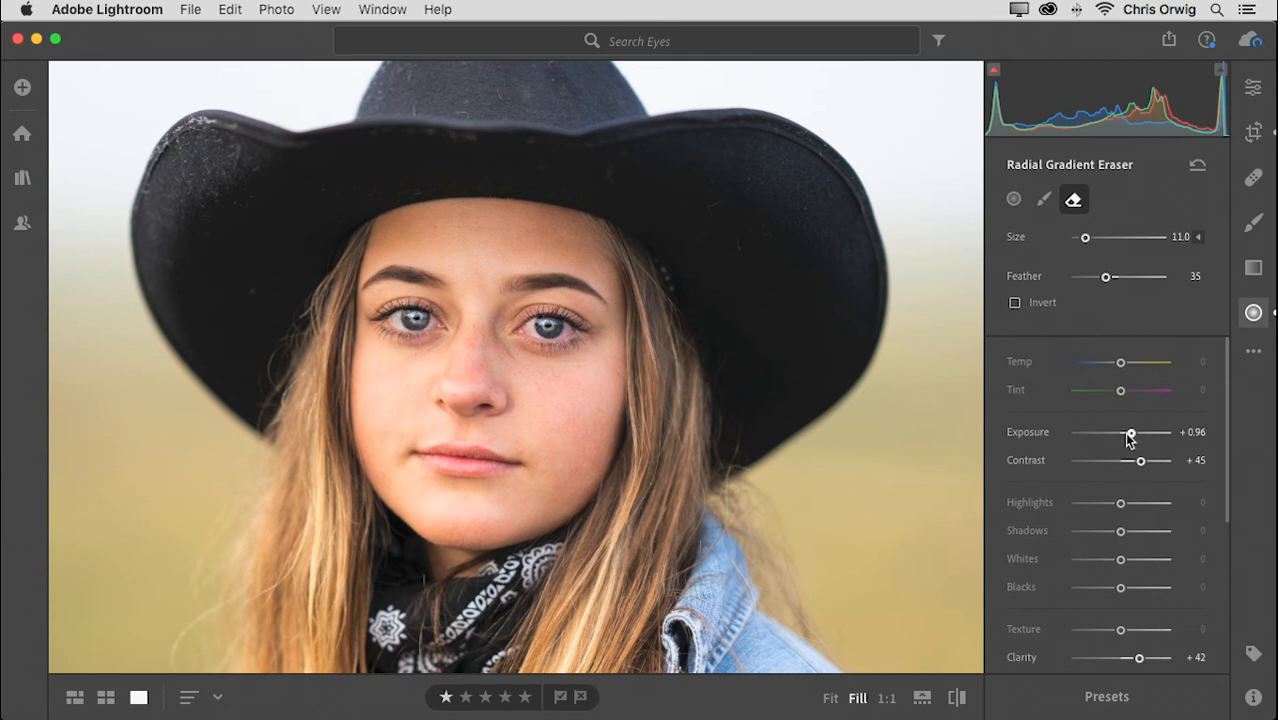
drag(1138, 659, 1136, 659)
Set Clarity to +16 on the left-eye gradient and Exposure to +0.72 on the right-eye gradient
click(550, 323)
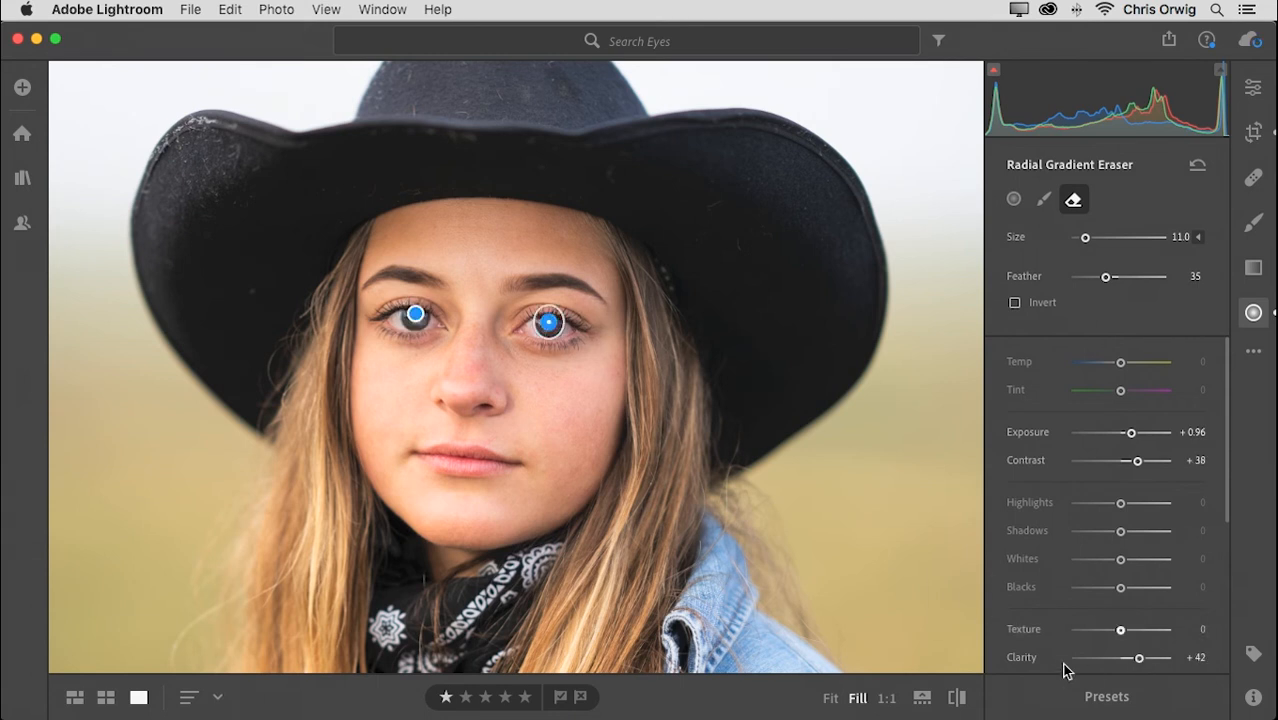
drag(1139, 659, 1130, 662)
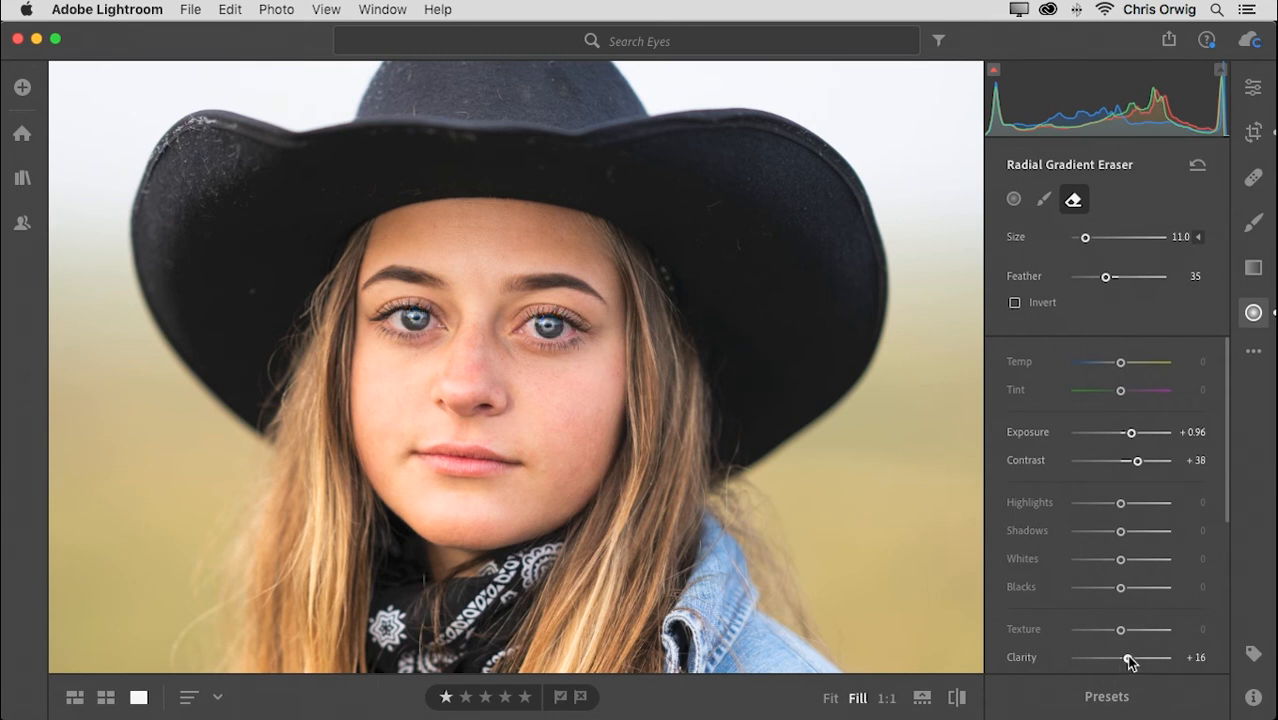
drag(1137, 462, 1129, 437)
click(415, 316)
drag(1130, 436, 1128, 436)
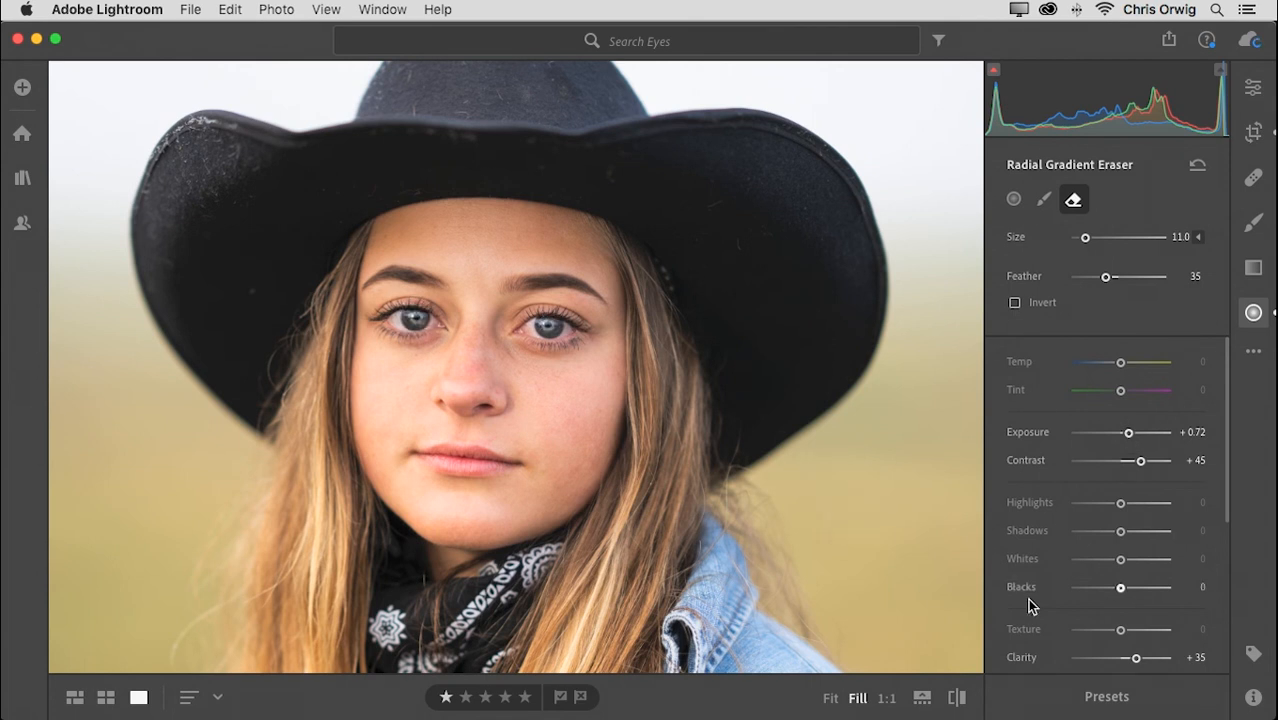
key(super+minus)
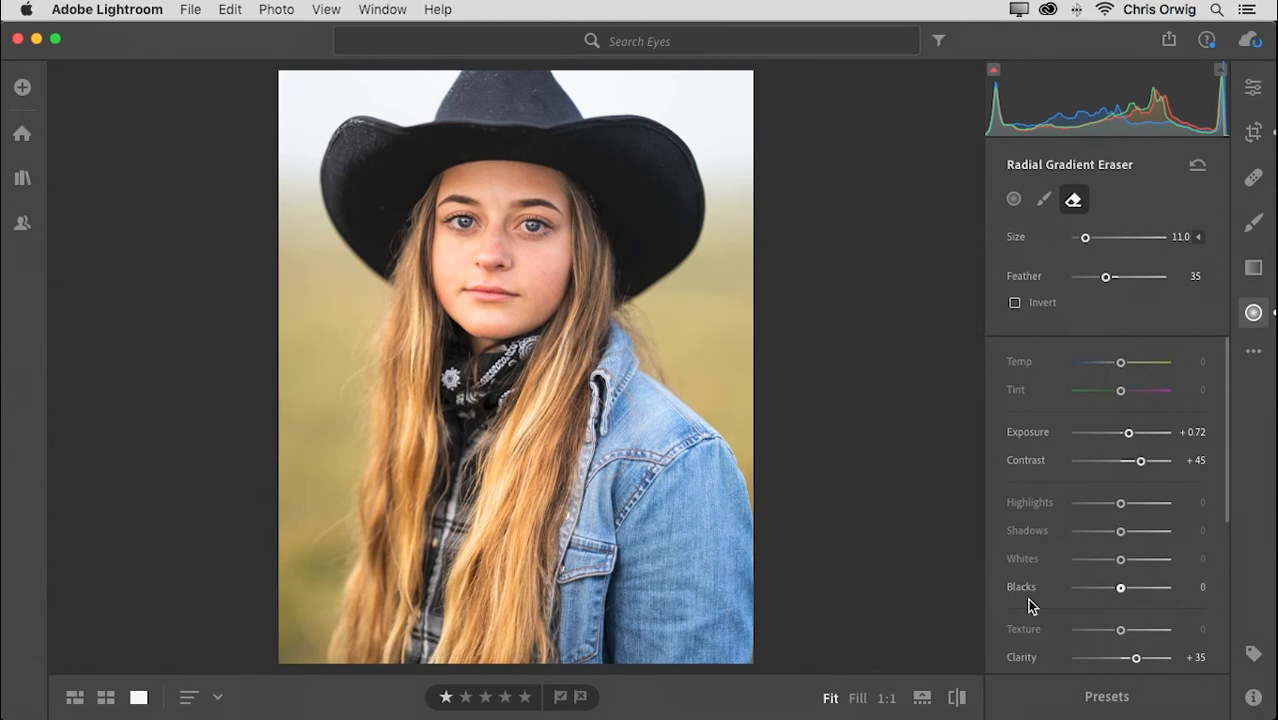
click(1255, 312)
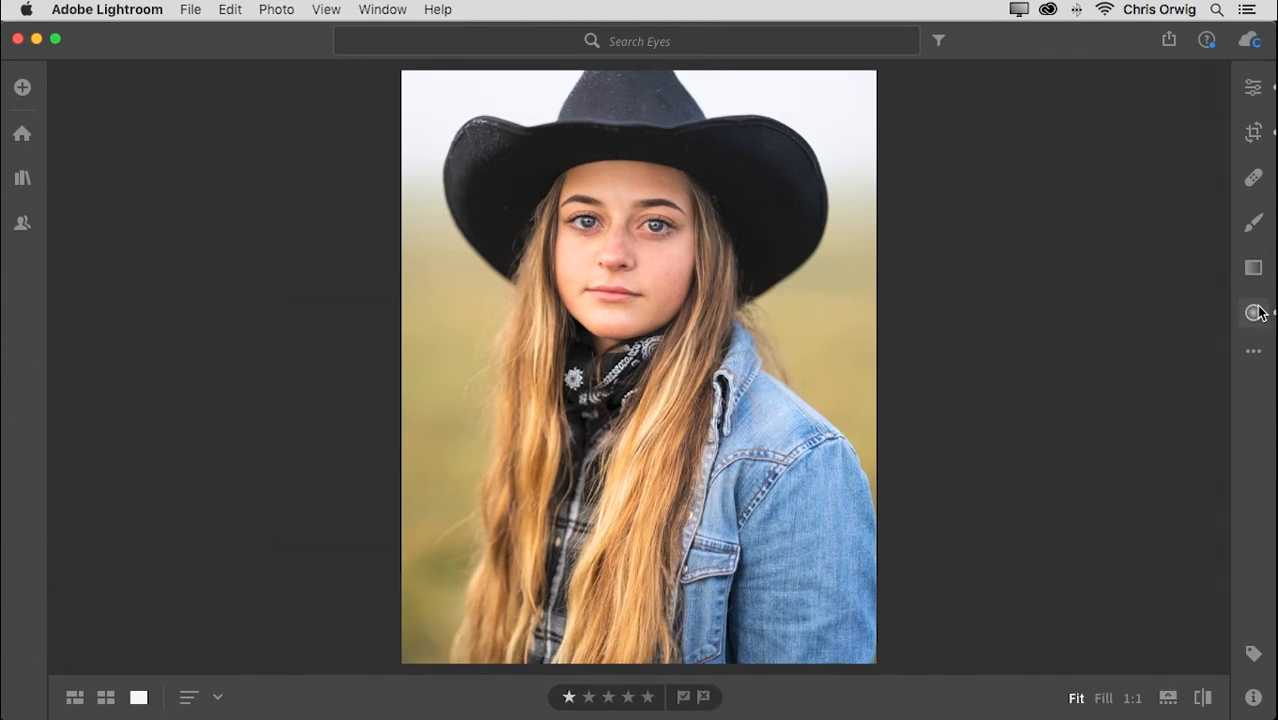
Open the next portrait, magnify the green eyes at 1:1, and activate the Radial Gradient tool
key(Right)
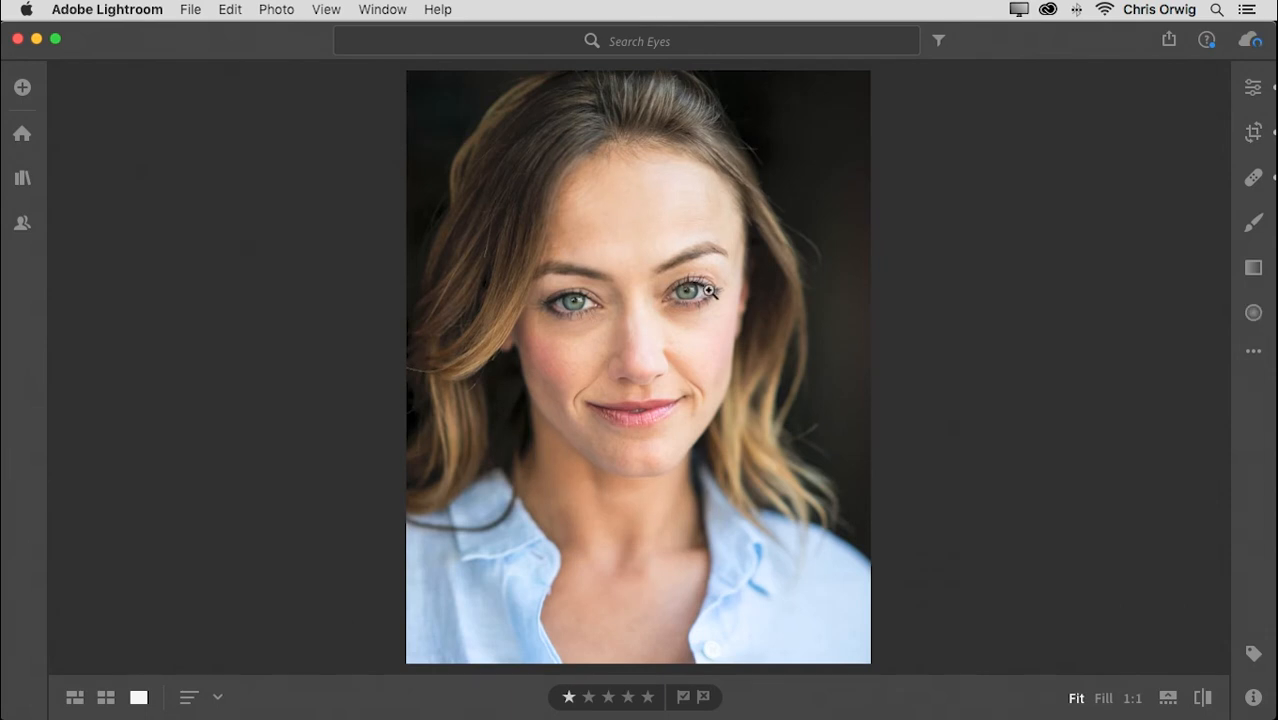
click(713, 296)
drag(702, 302, 1218, 275)
click(1253, 313)
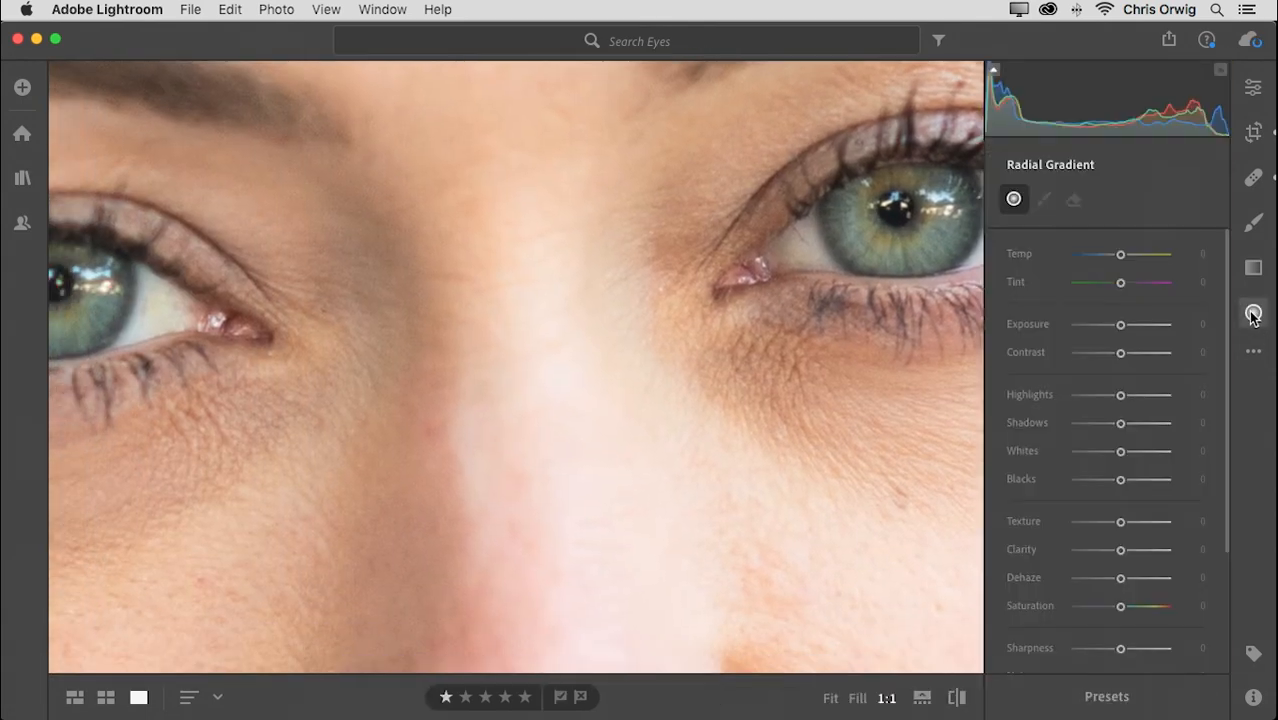
Draw a radial gradient over the right-hand iris with Exposure +0.76, Contrast +32, Clarity +18, a slight Saturation boost and Feather 56
drag(1121, 325, 1140, 354)
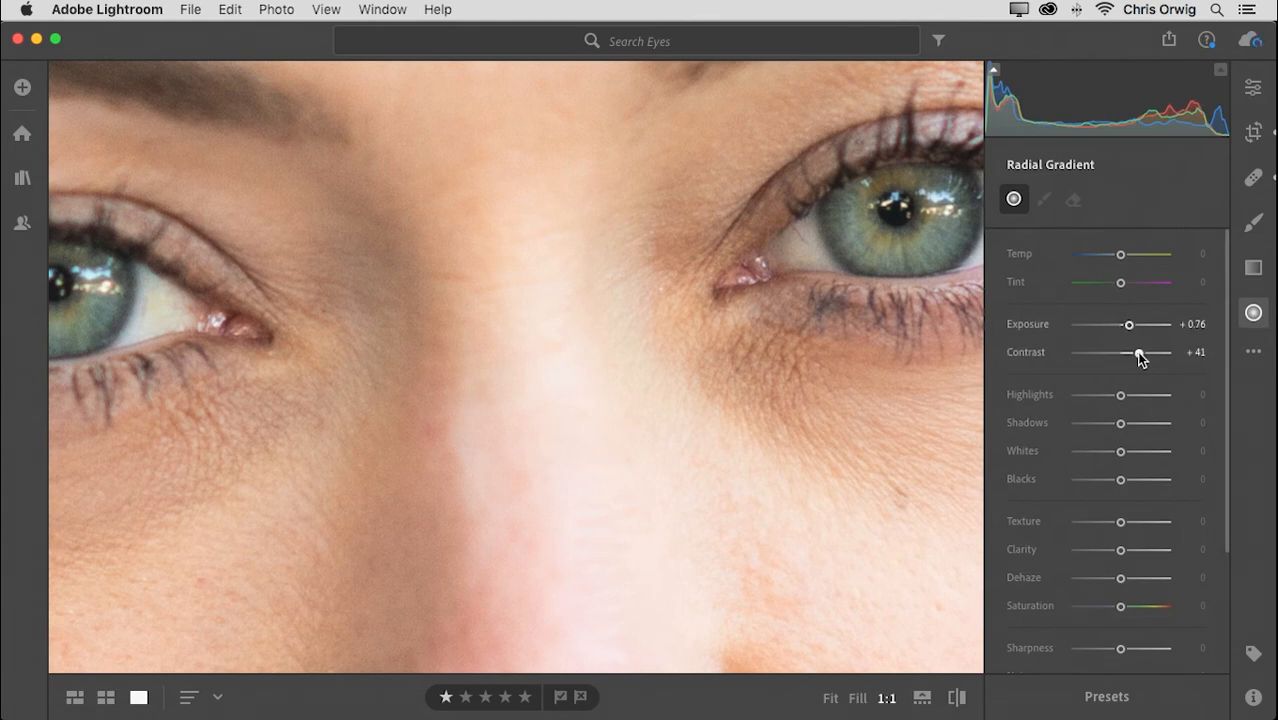
drag(1121, 550, 1129, 553)
drag(1121, 606, 1128, 606)
mouse_move(897, 209)
mouse_down()
mouse_move(968, 267)
mouse_move(904, 215)
mouse_up()
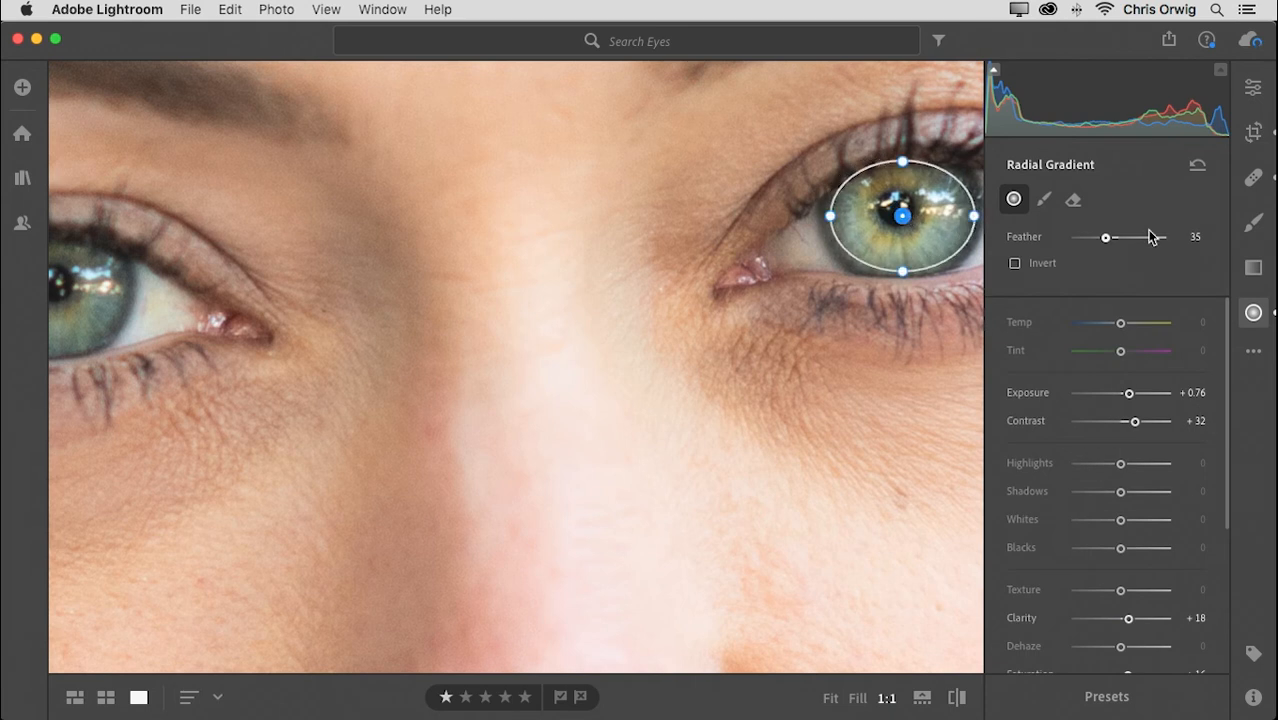
drag(1105, 237, 1124, 238)
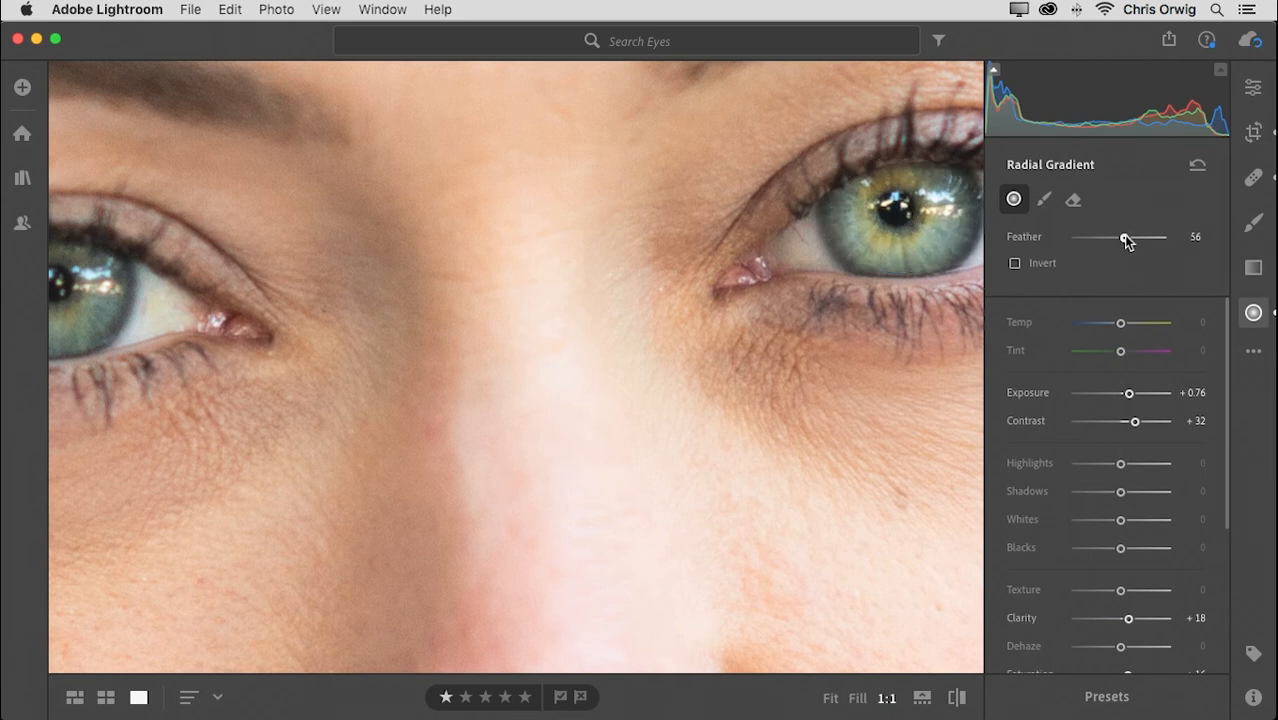
mouse_move(902, 215)
mouse_down()
mouse_move(750, 235)
mouse_move(902, 218)
mouse_move(765, 303)
mouse_move(902, 214)
mouse_up()
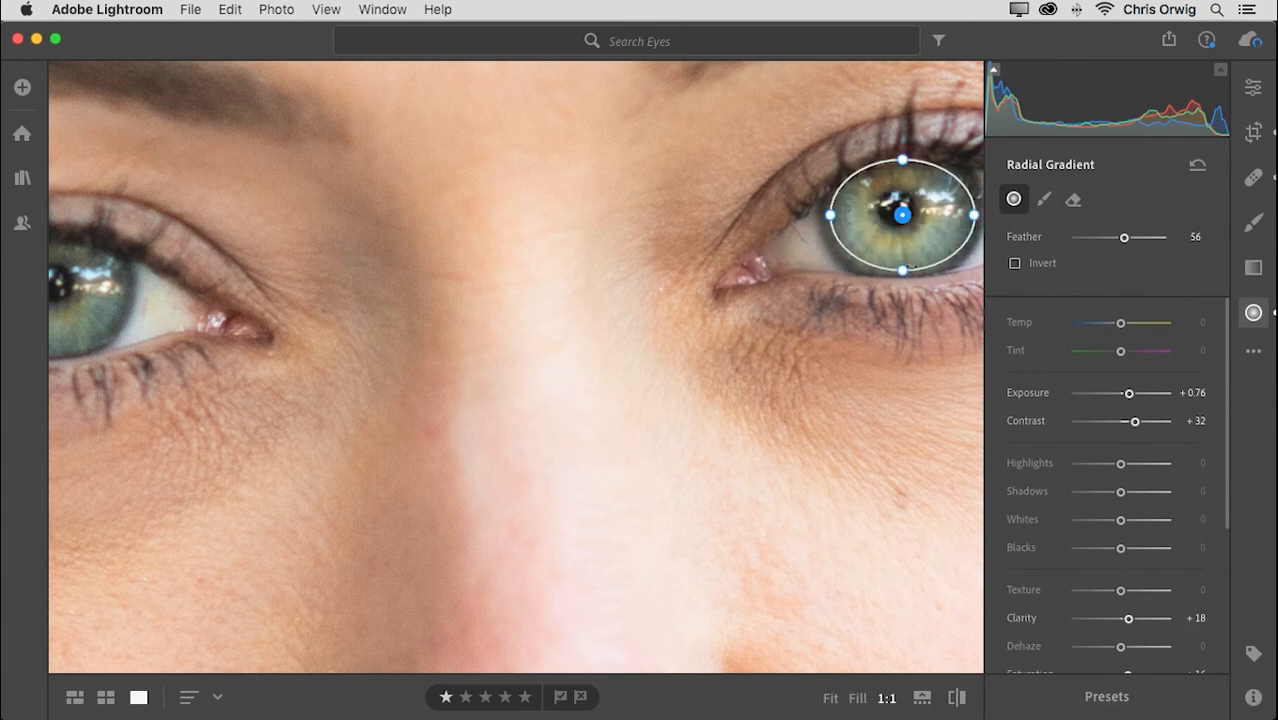
Duplicate the iris gradient, centre the copy over the left-hand iris, and return to the full portrait outside the tool
right_click(902, 215)
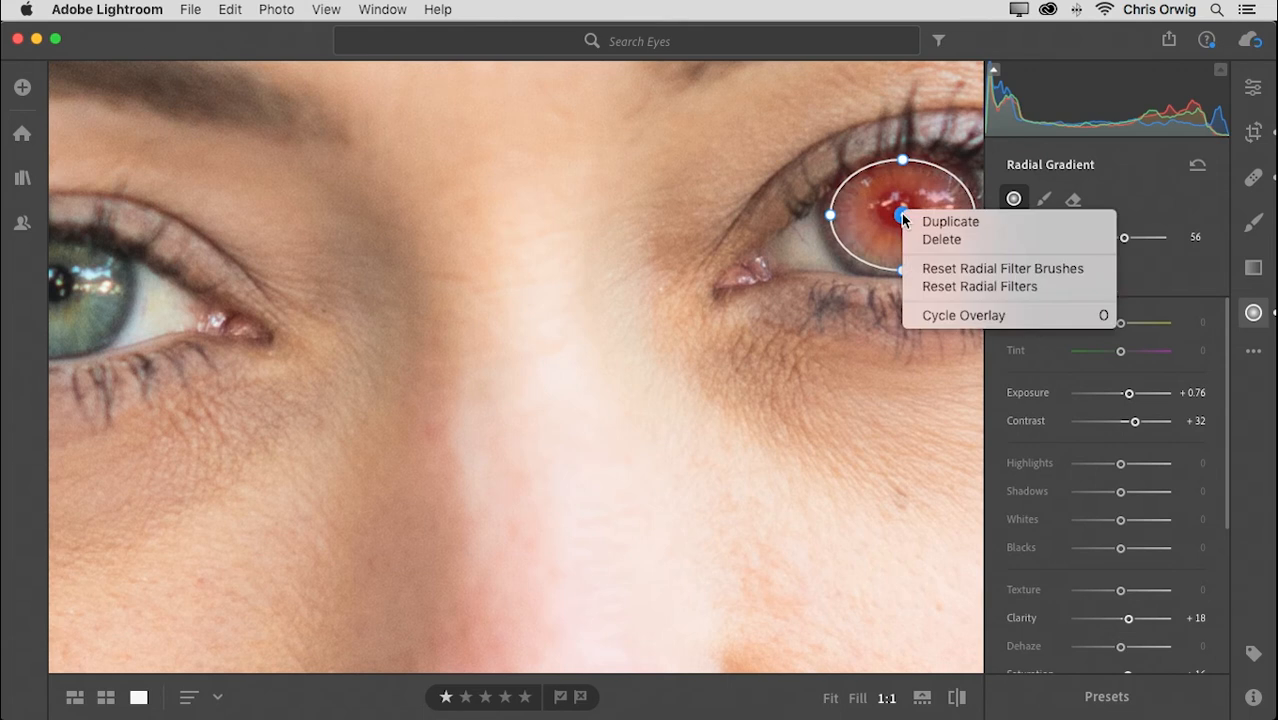
click(924, 220)
drag(902, 214, 104, 302)
scroll(325, 365, left, 5)
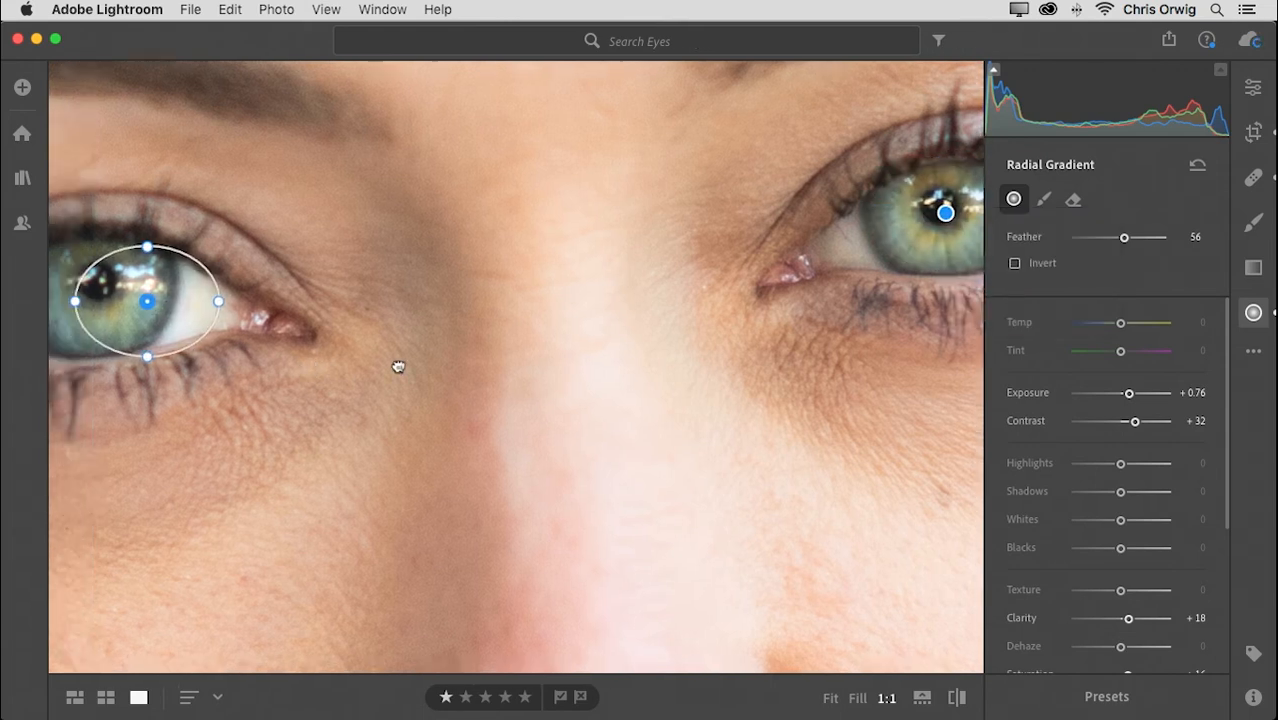
drag(290, 298, 235, 285)
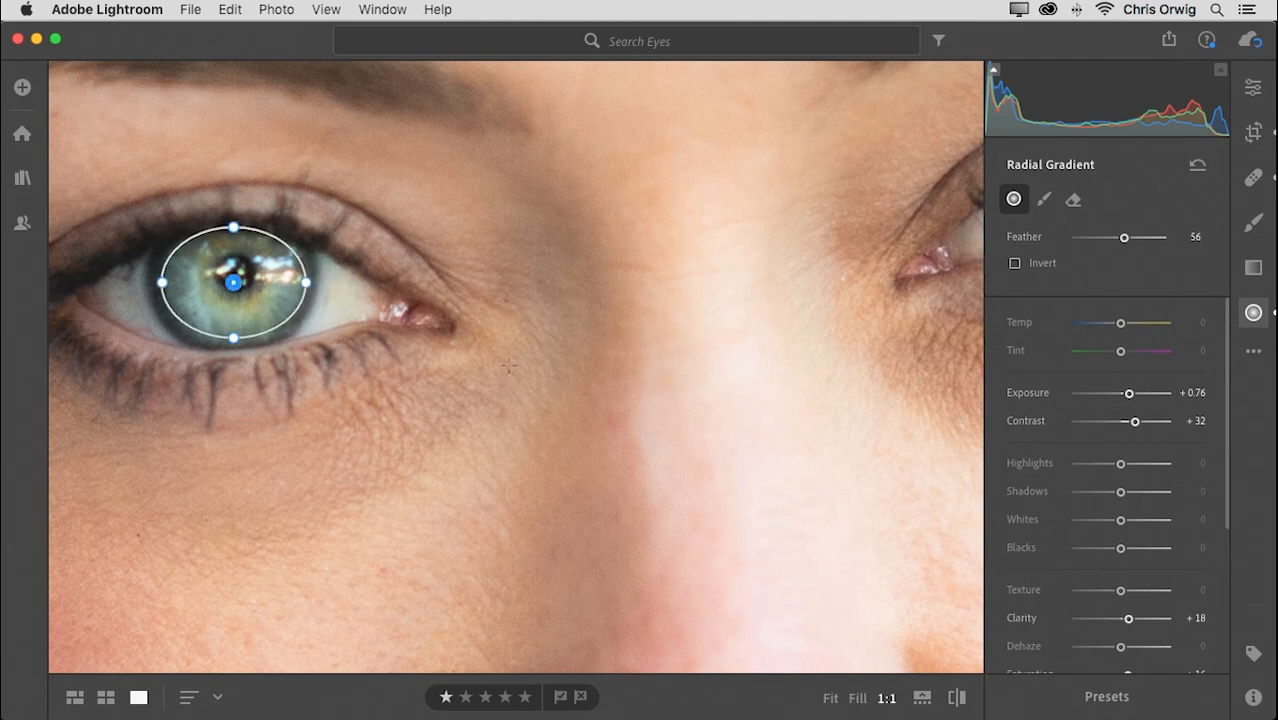
key(z)
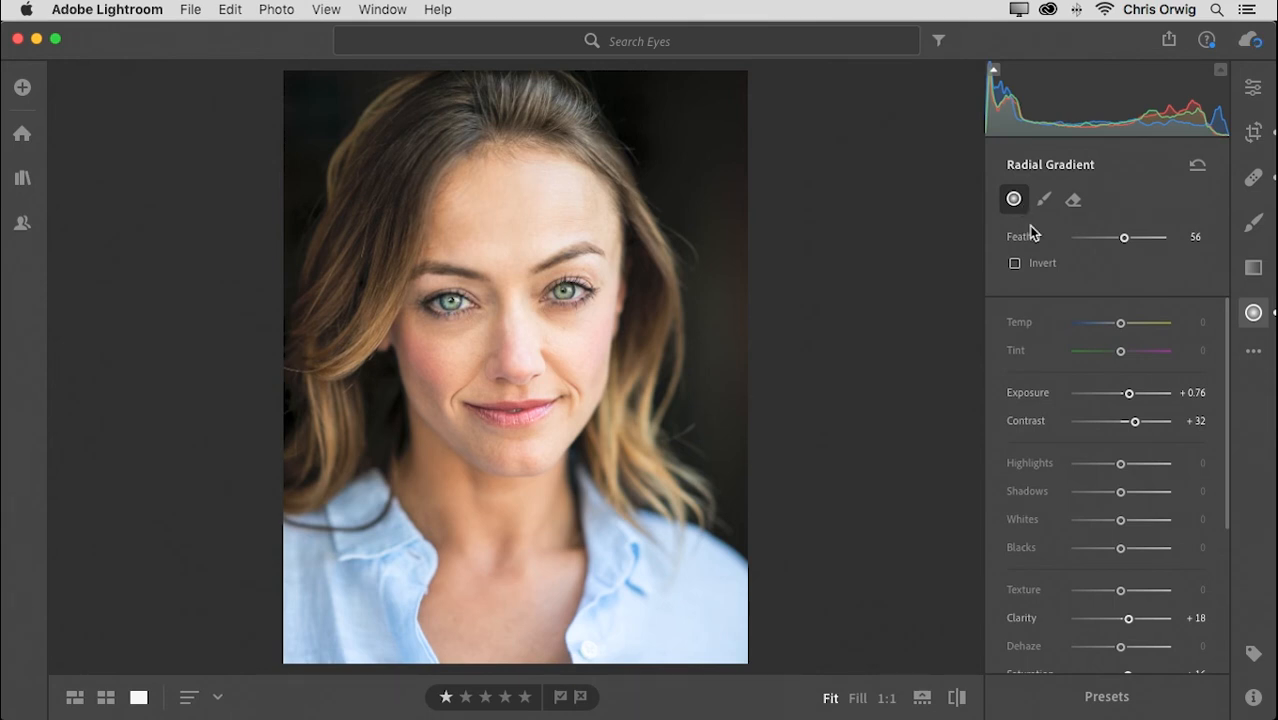
click(1254, 315)
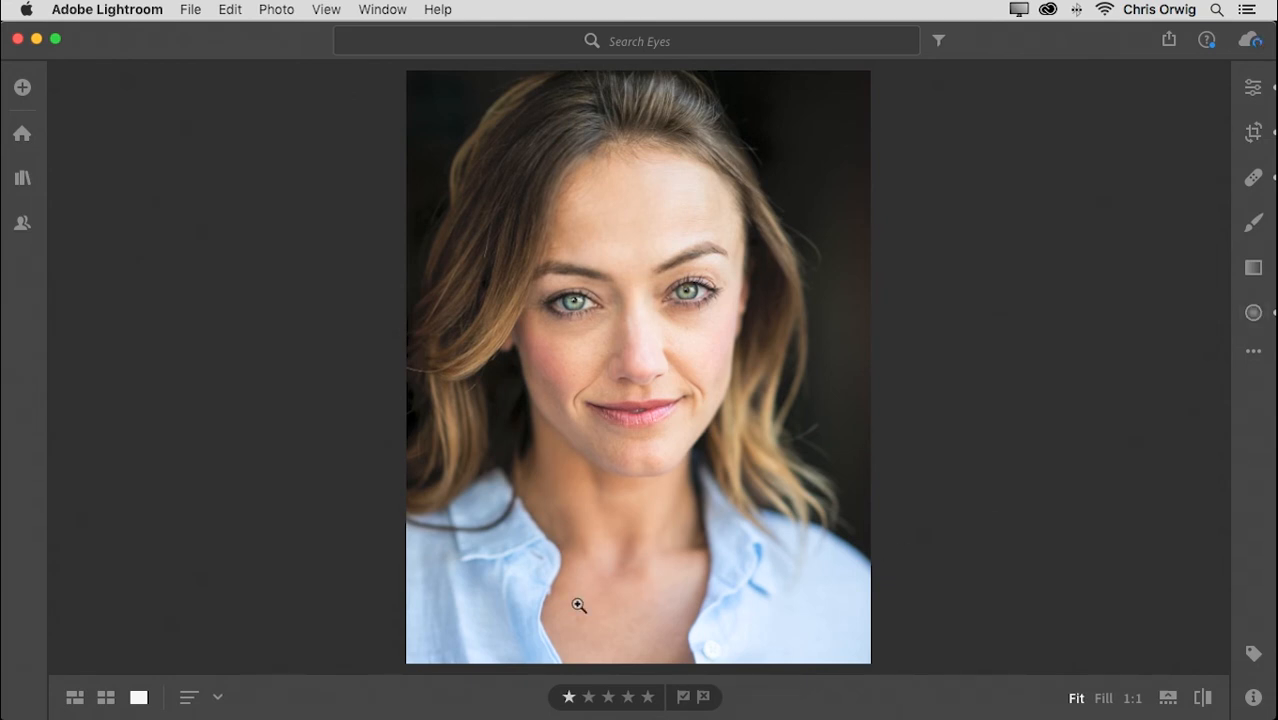
Draw a wide radial gradient over the blue shirt and chest with Exposure -1.00, Contrast -16 and Highlights -63
click(1254, 315)
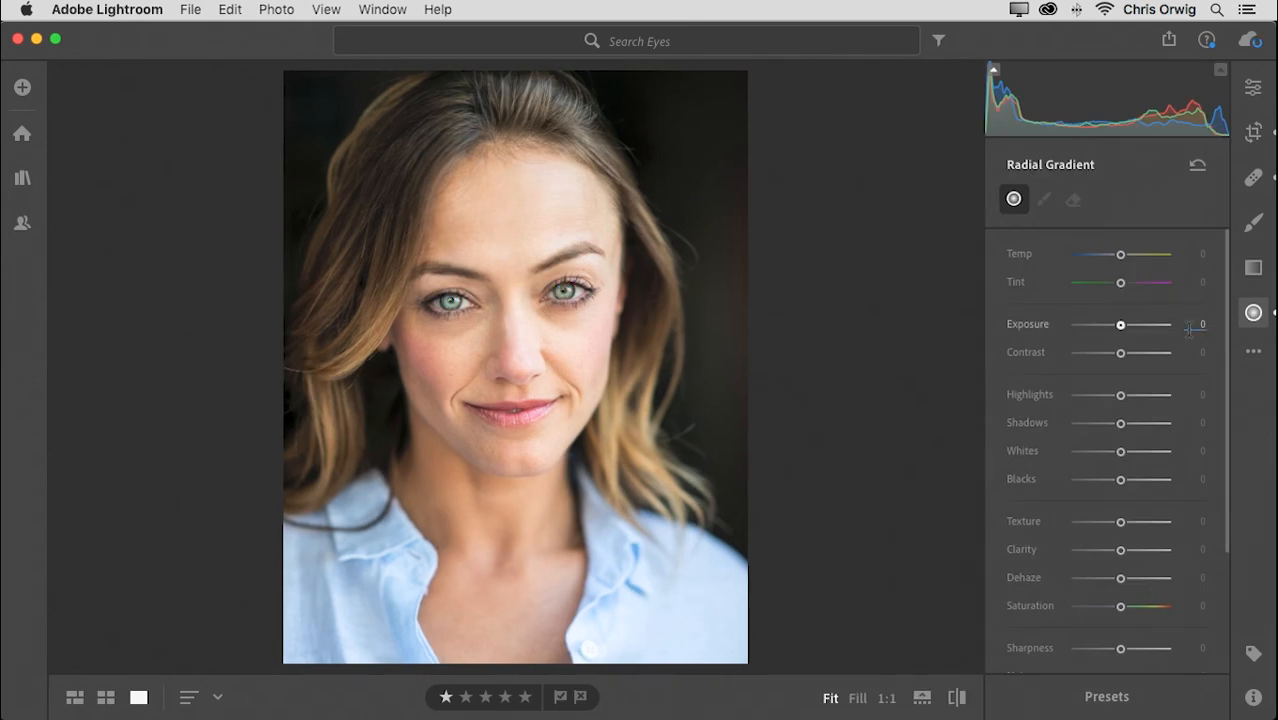
click(1099, 396)
drag(1120, 325, 1114, 360)
drag(537, 604, 950, 713)
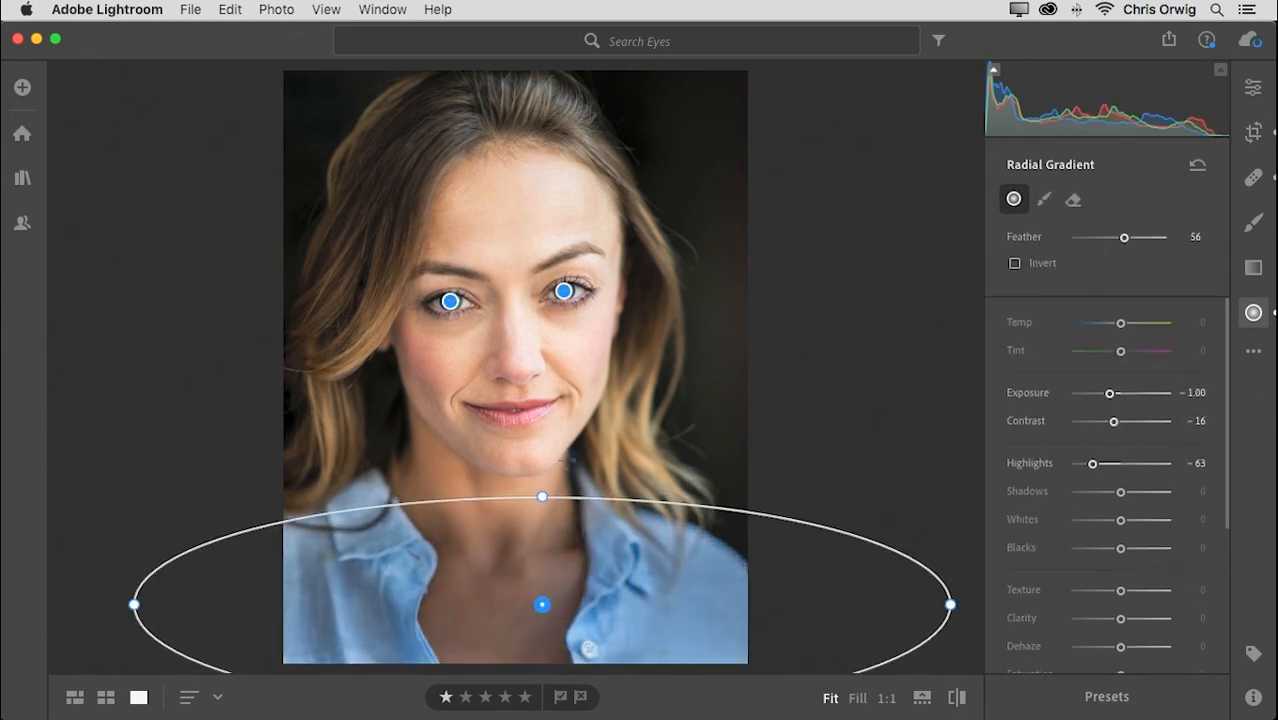
Extend the shirt gradient up toward the chin, recentre it over the chest, and set its Feather to 82
drag(542, 497, 542, 447)
drag(542, 605, 568, 620)
drag(1124, 237, 1146, 240)
Set the shirt gradient to Highlights -27, Exposure -0.40 and Temp +21, centre it on the chest, and close the tool
drag(1093, 464, 1109, 468)
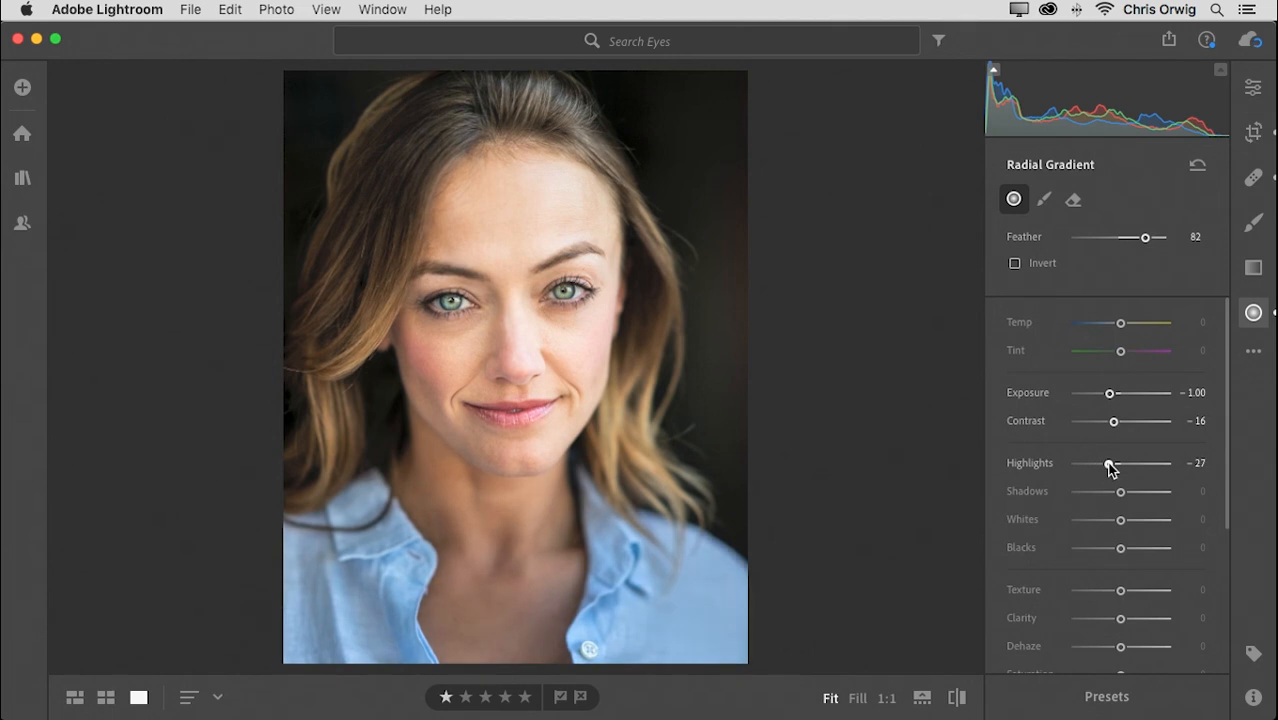
drag(1110, 393, 1117, 396)
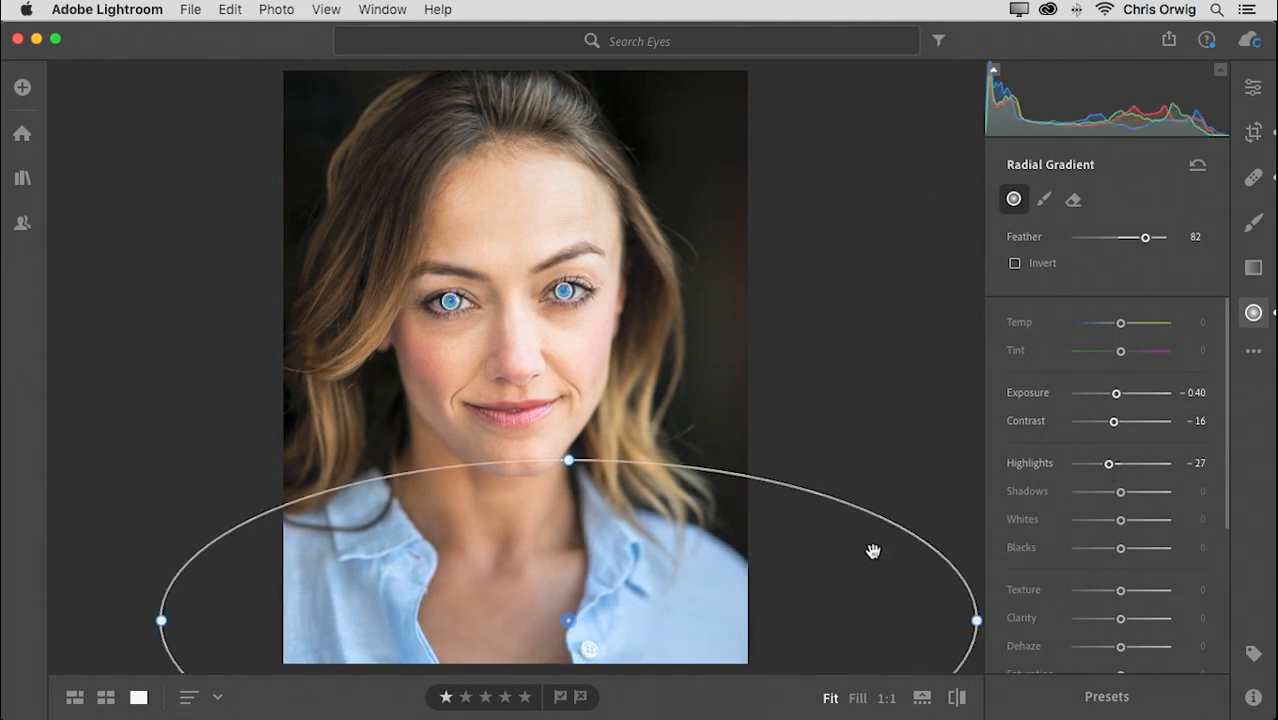
drag(571, 620, 536, 622)
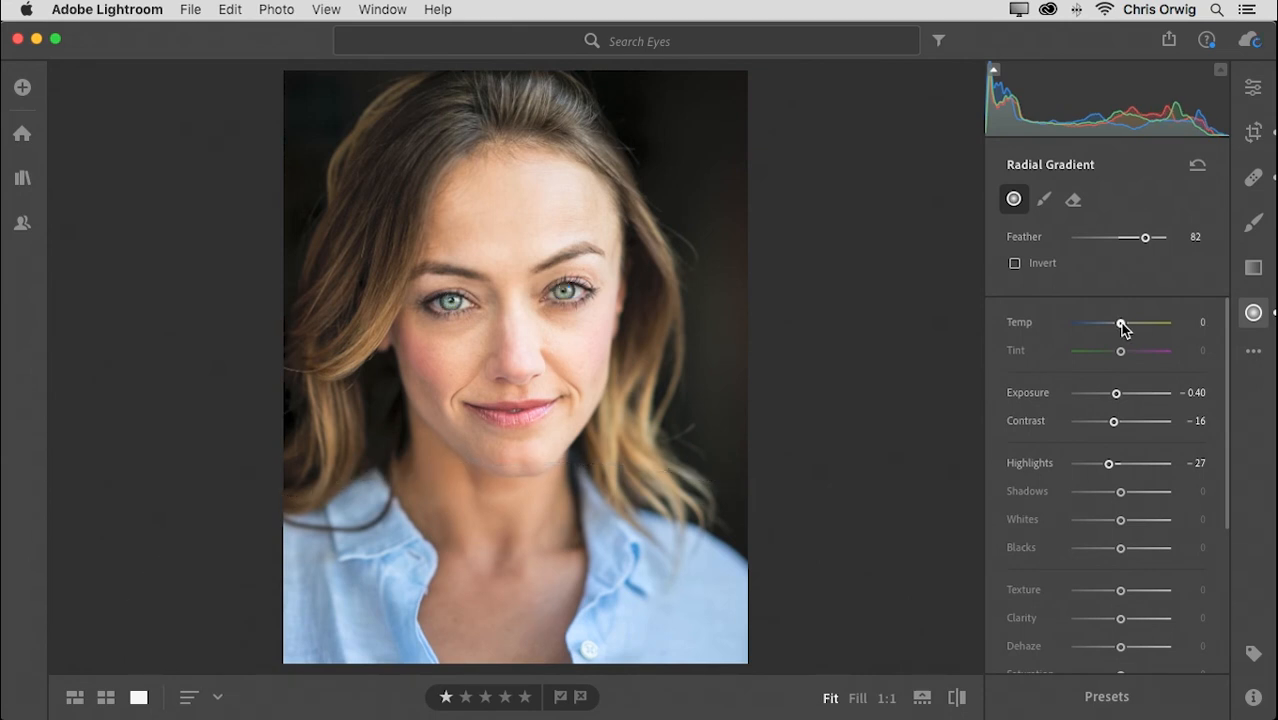
drag(1131, 328, 1133, 330)
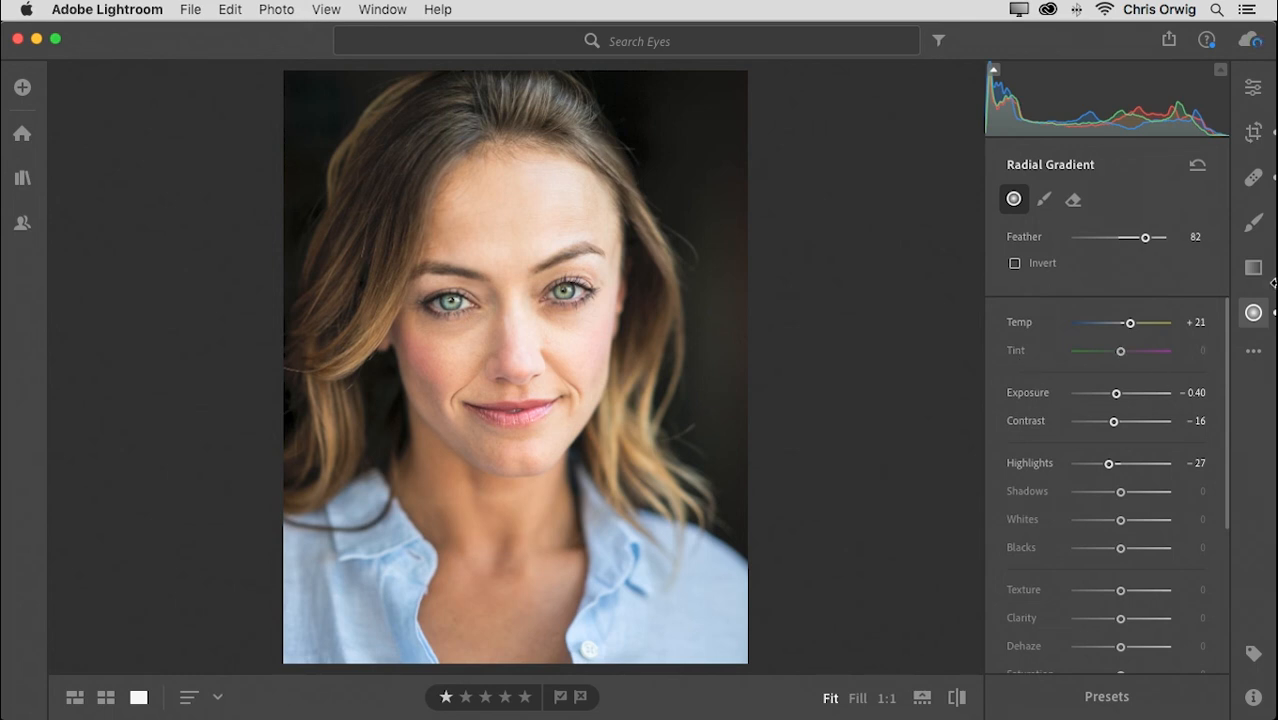
click(1255, 314)
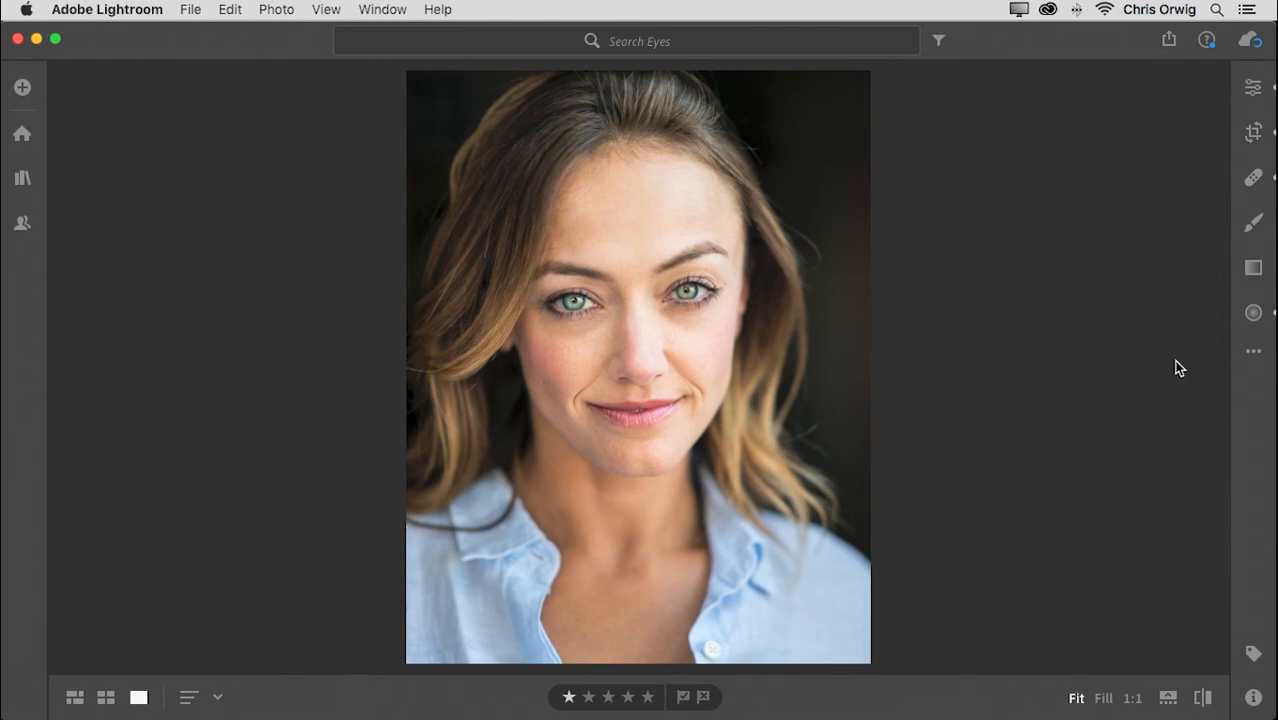
Open the next portrait at 1:1 on the eyes and draw a radial gradient with Exposure +0.92 over the left-hand iris
key(Right)
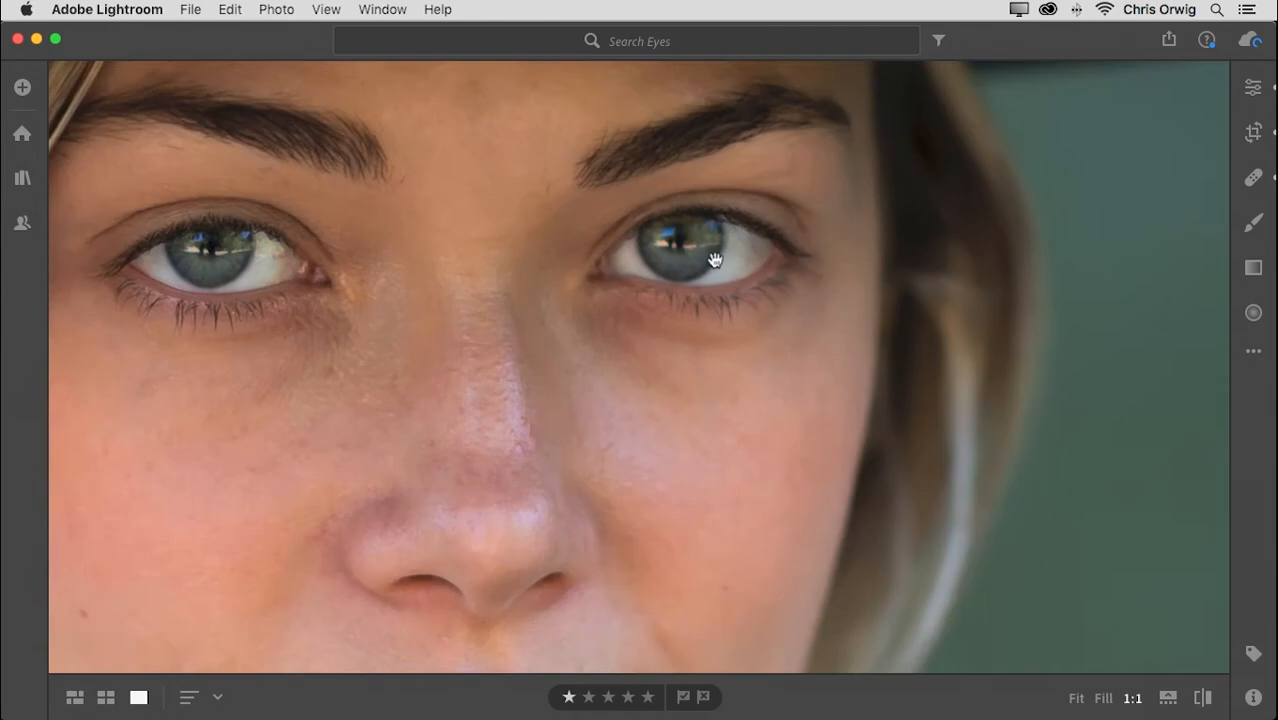
click(705, 255)
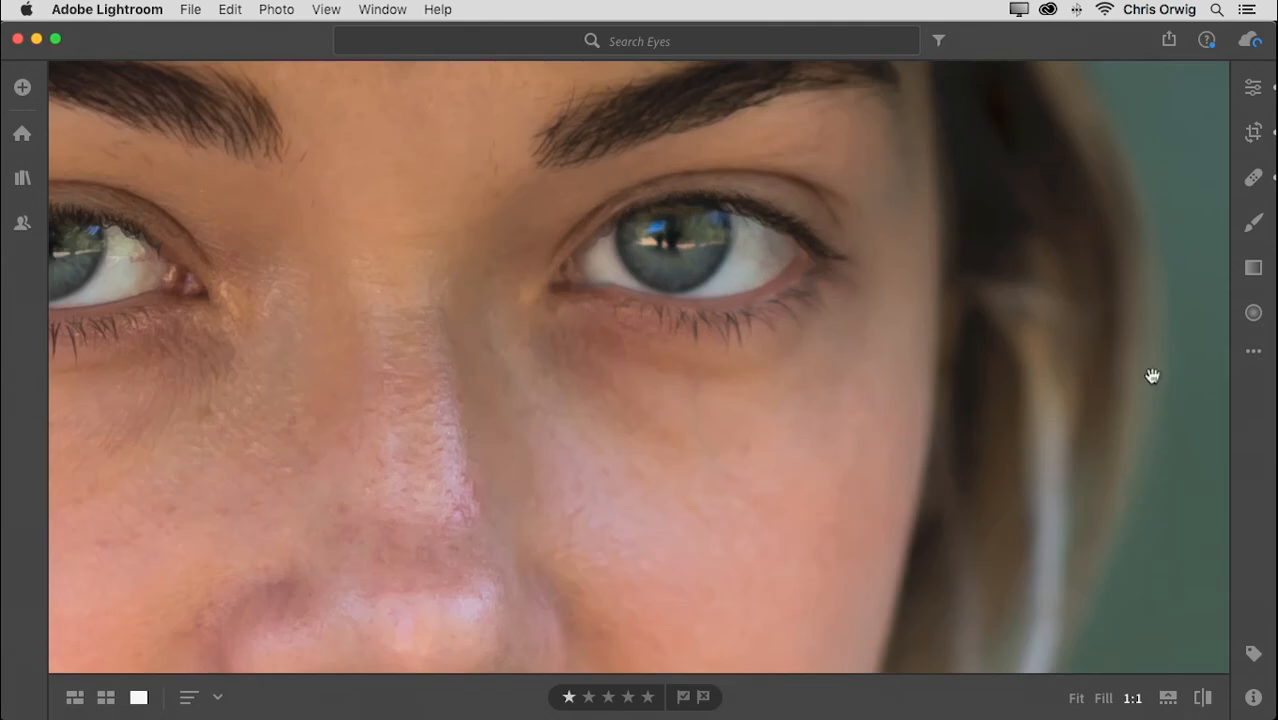
click(1255, 314)
drag(511, 376, 656, 374)
drag(1122, 330, 1133, 331)
drag(175, 245, 231, 290)
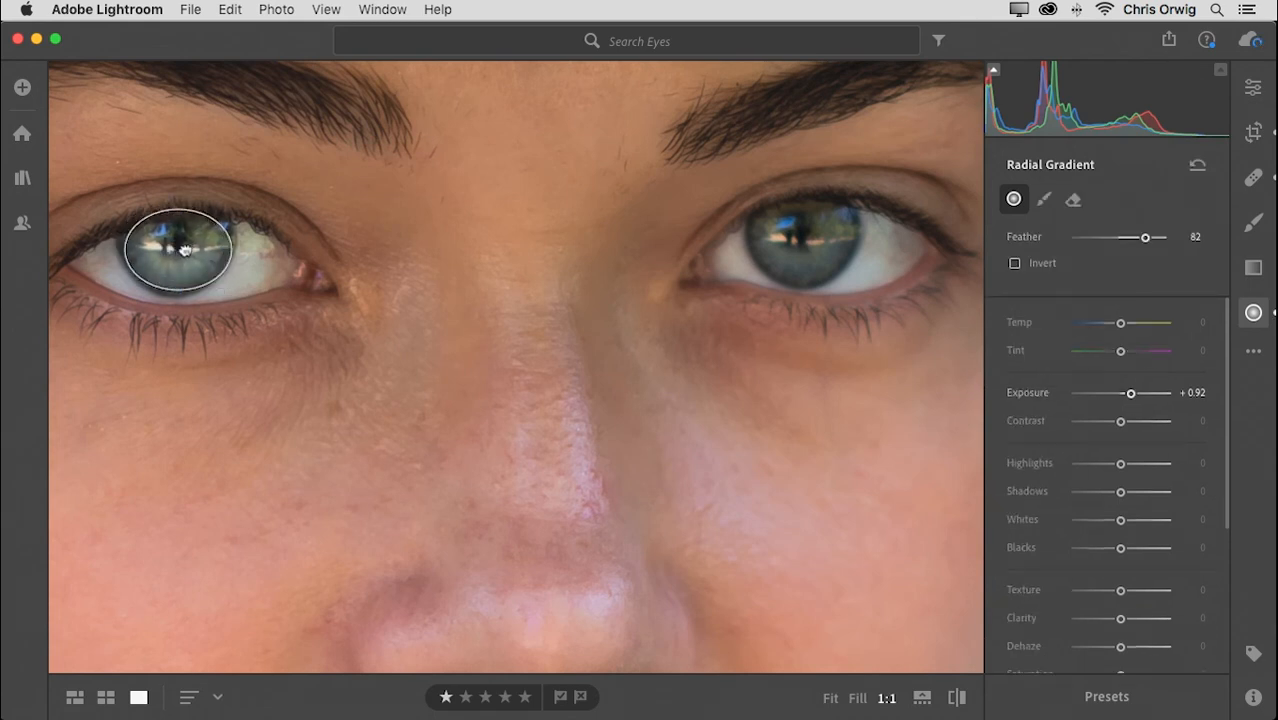
Set the left-hand iris gradient to Exposure +1.20, Contrast +40, Clarity +22 and Saturation +19
drag(1131, 393, 1138, 421)
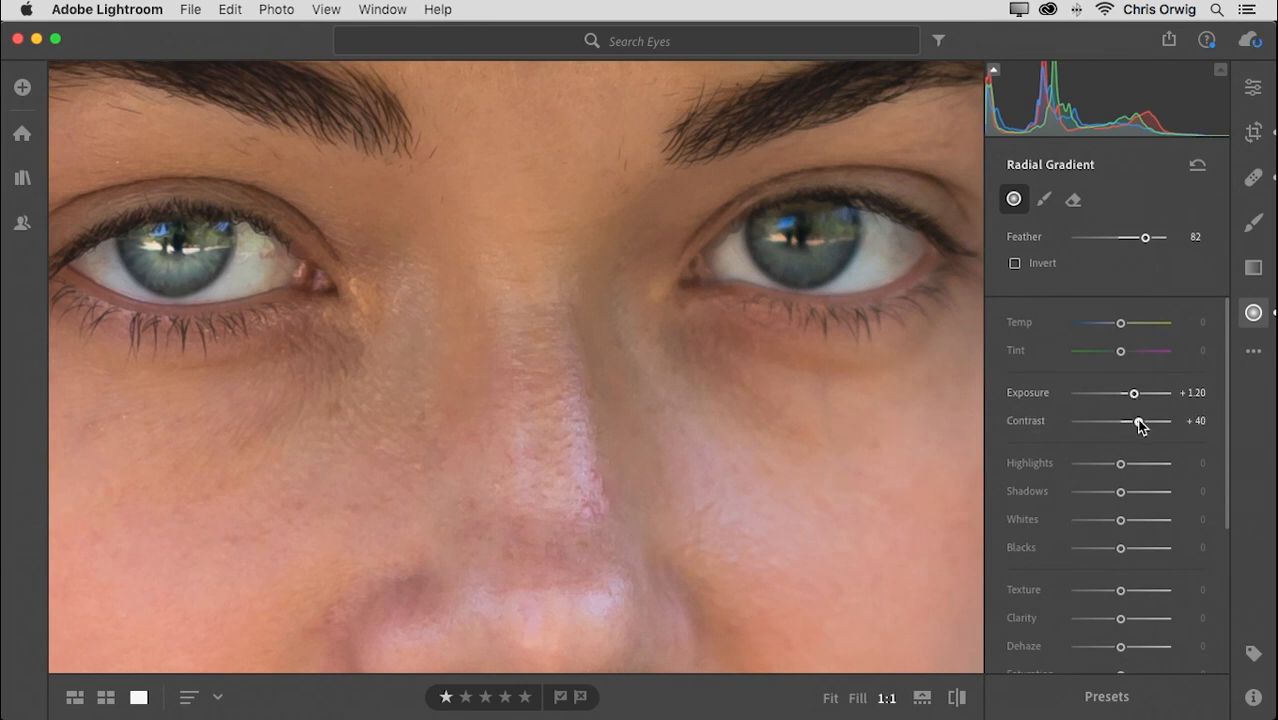
drag(1132, 620, 1130, 593)
scroll(1132, 620, down, 3)
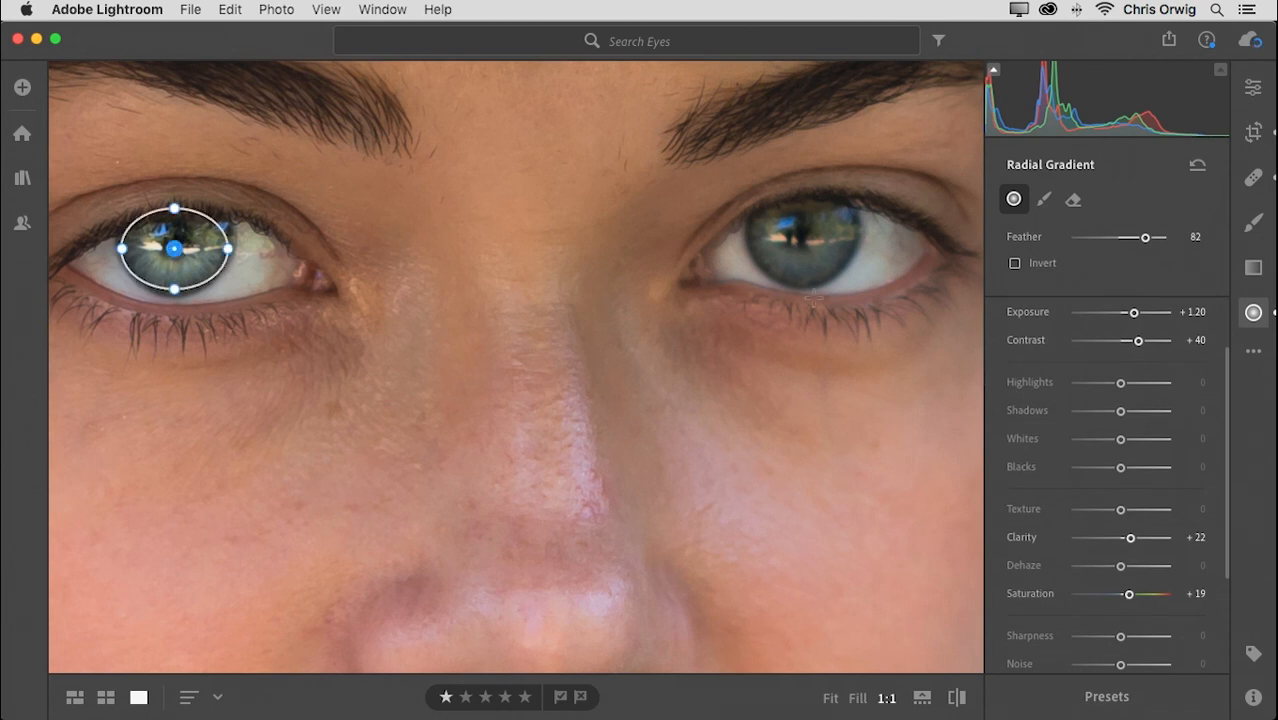
Draw a matching gradient over the right-hand iris with Exposure +1.04, and return to the full portrait outside the tool
drag(800, 234, 850, 231)
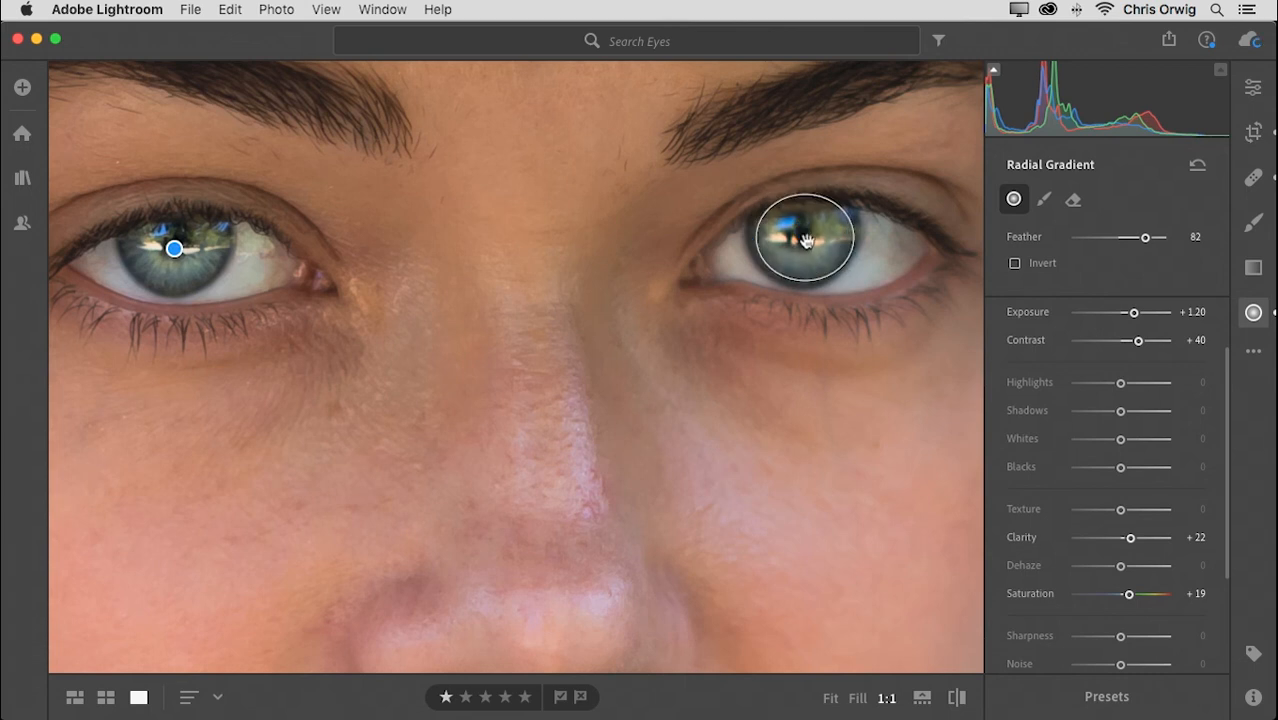
drag(1134, 313, 1132, 313)
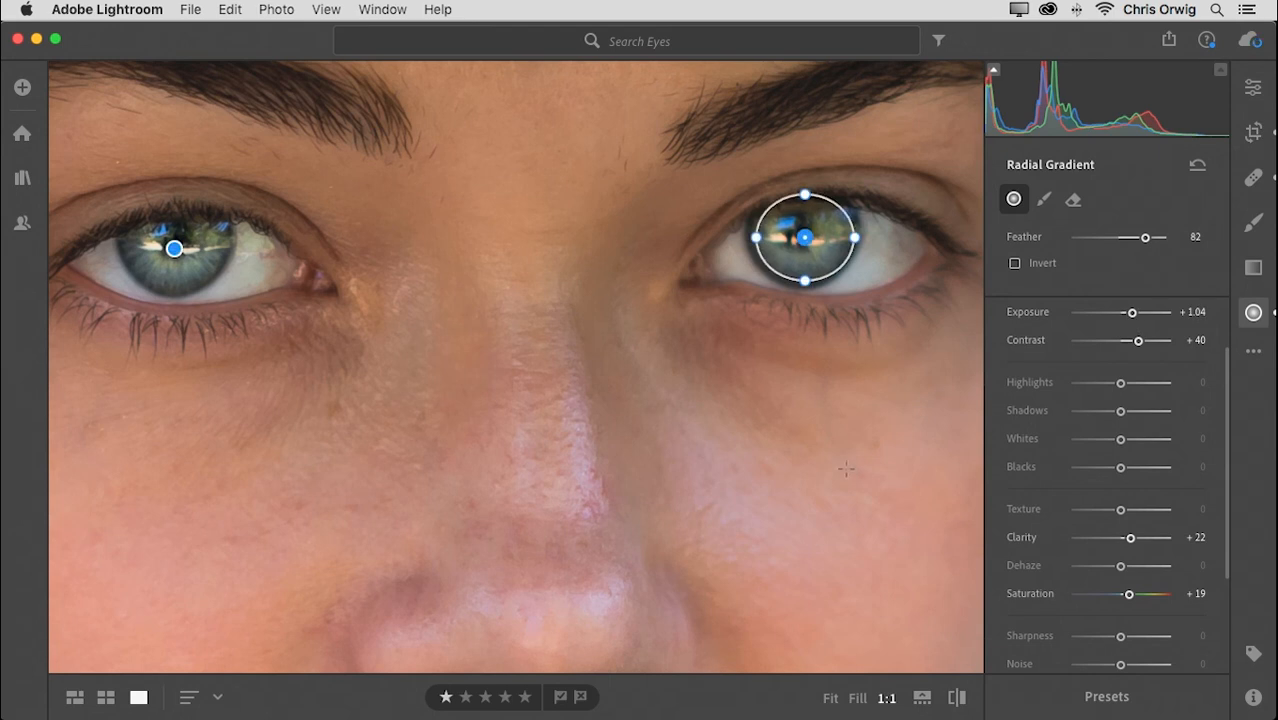
key(super+0)
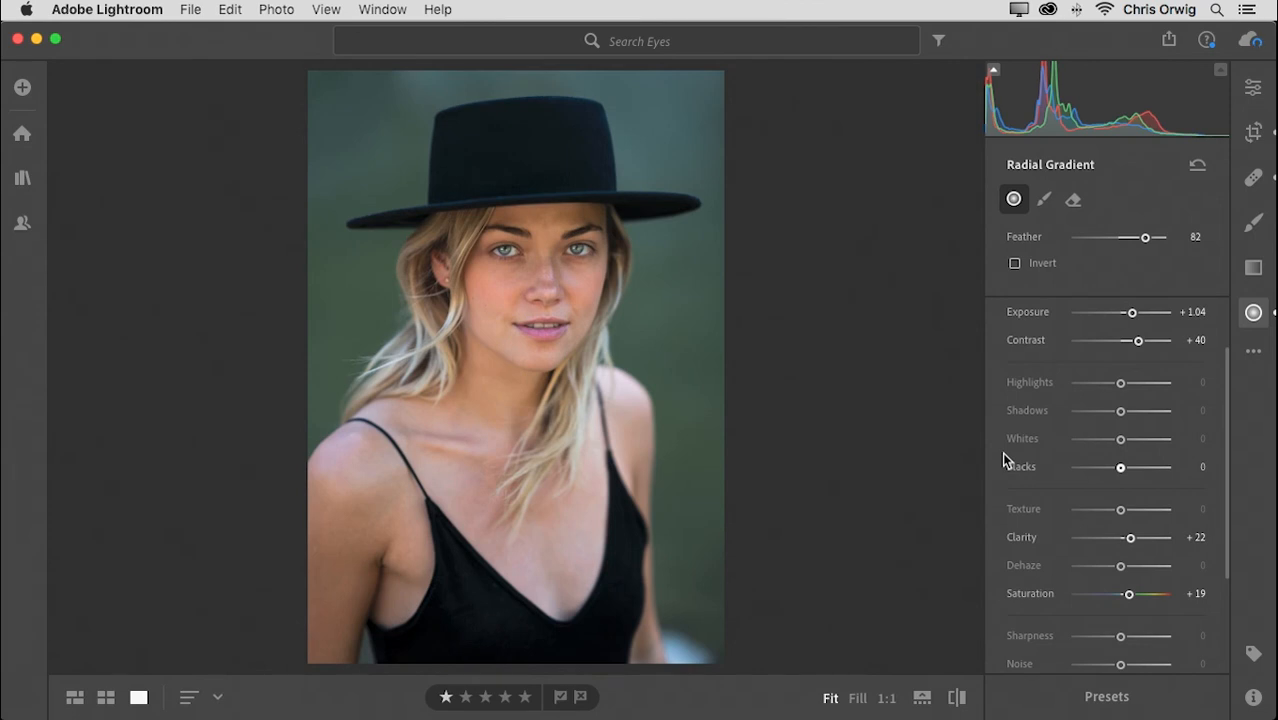
click(1254, 313)
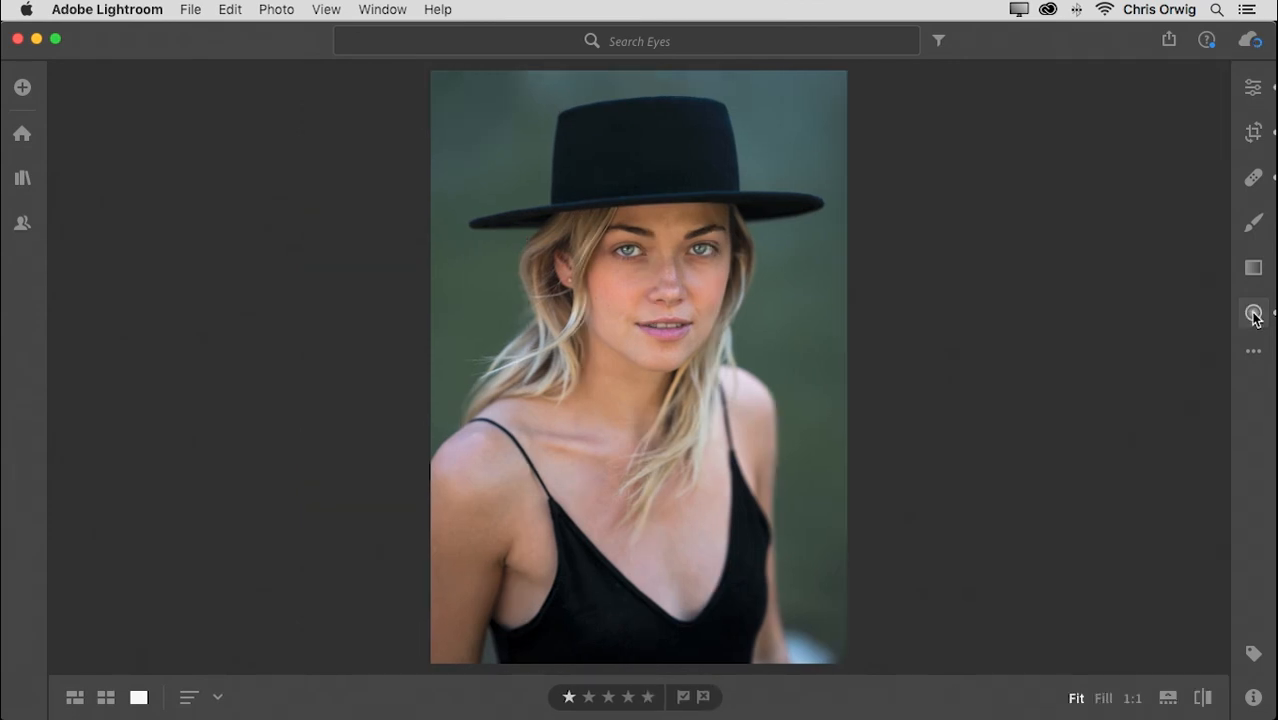
Draw a large radial gradient around the face and hat with Temp +18 and Exposure +0.76
click(1254, 313)
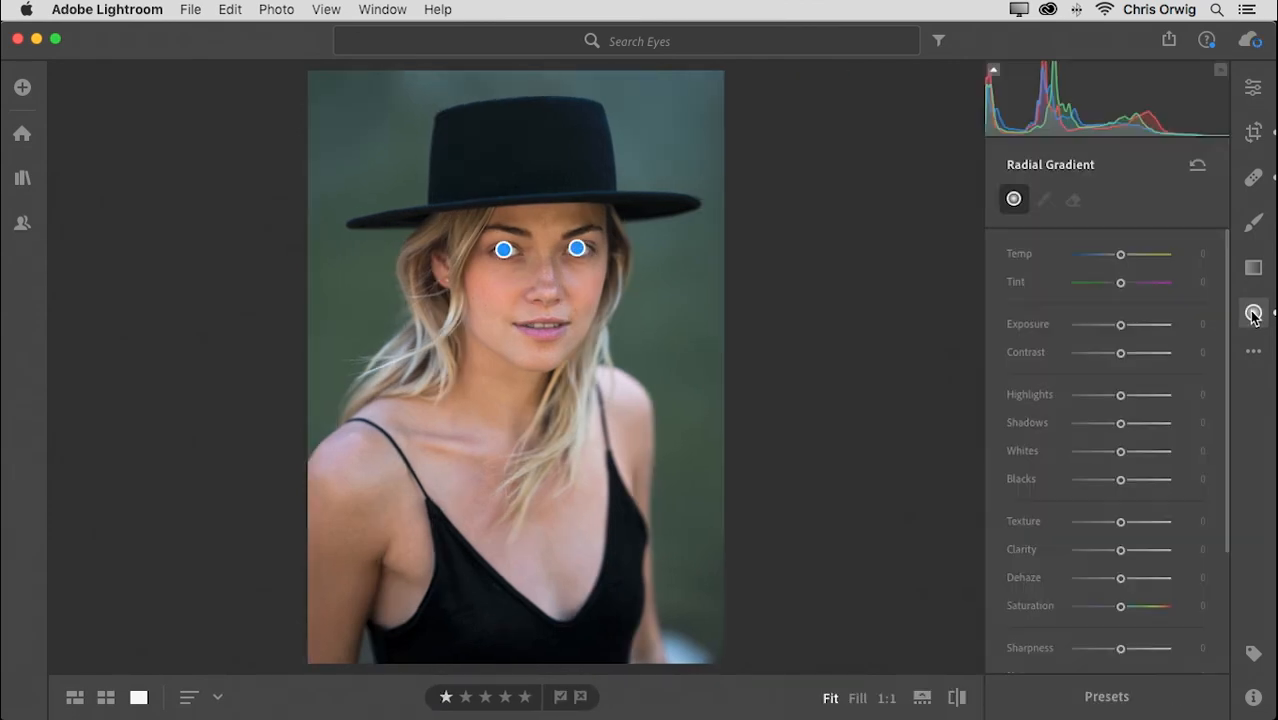
drag(1120, 255, 1131, 258)
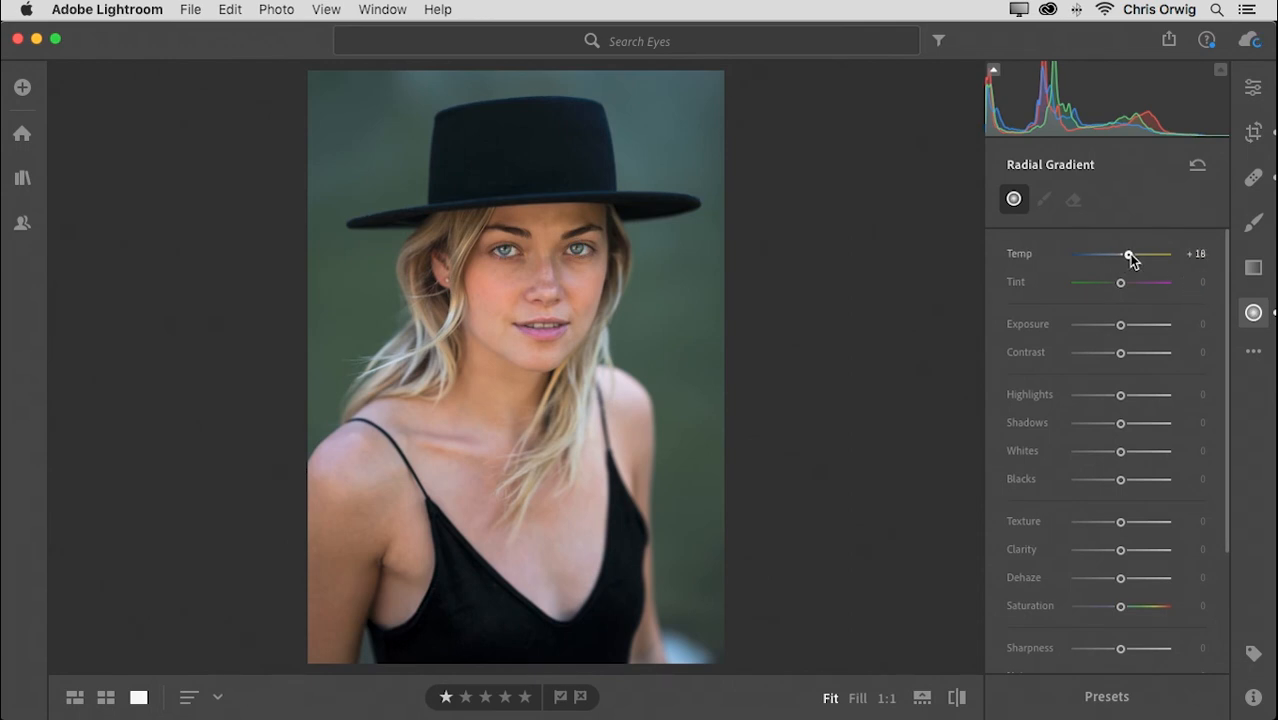
drag(1120, 325, 1129, 325)
drag(522, 294, 749, 488)
mouse_move(567, 325)
mouse_down()
mouse_move(572, 385)
mouse_move(574, 323)
mouse_up()
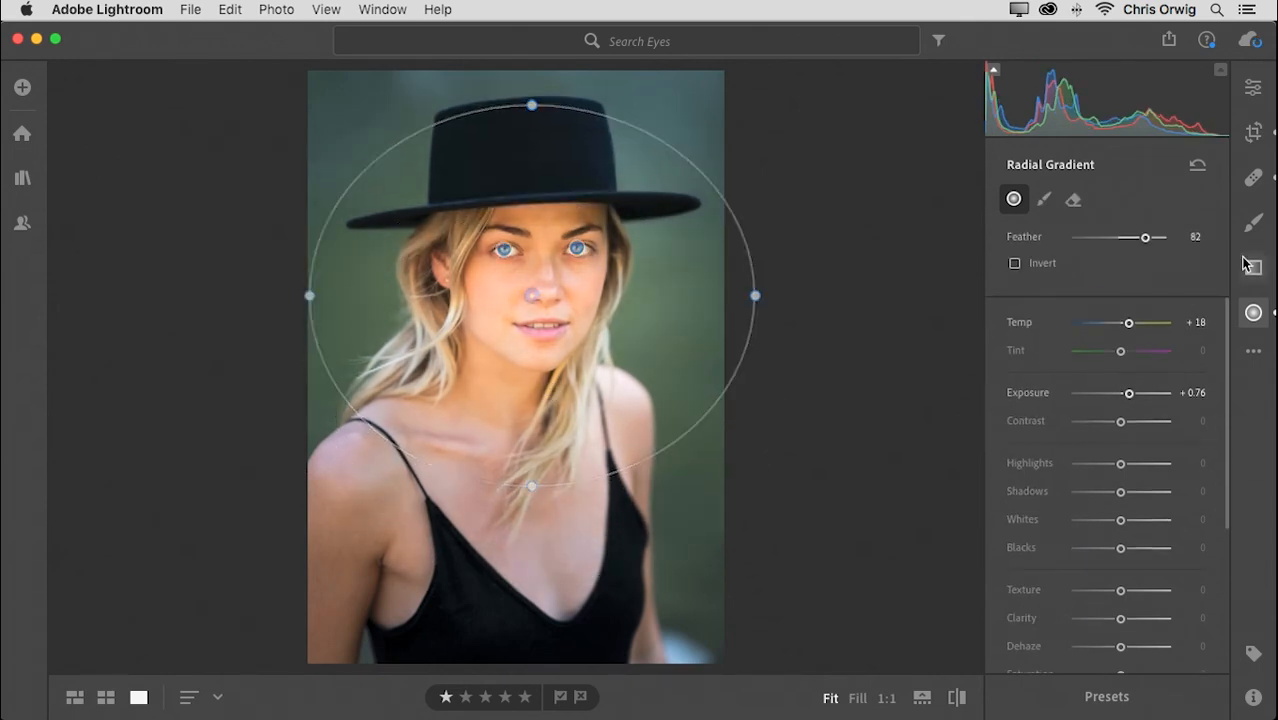
Set the face gradient to Feather 60 and Exposure +0.56, and shrink and recentre its ellipse around the face
drag(1146, 237, 1127, 237)
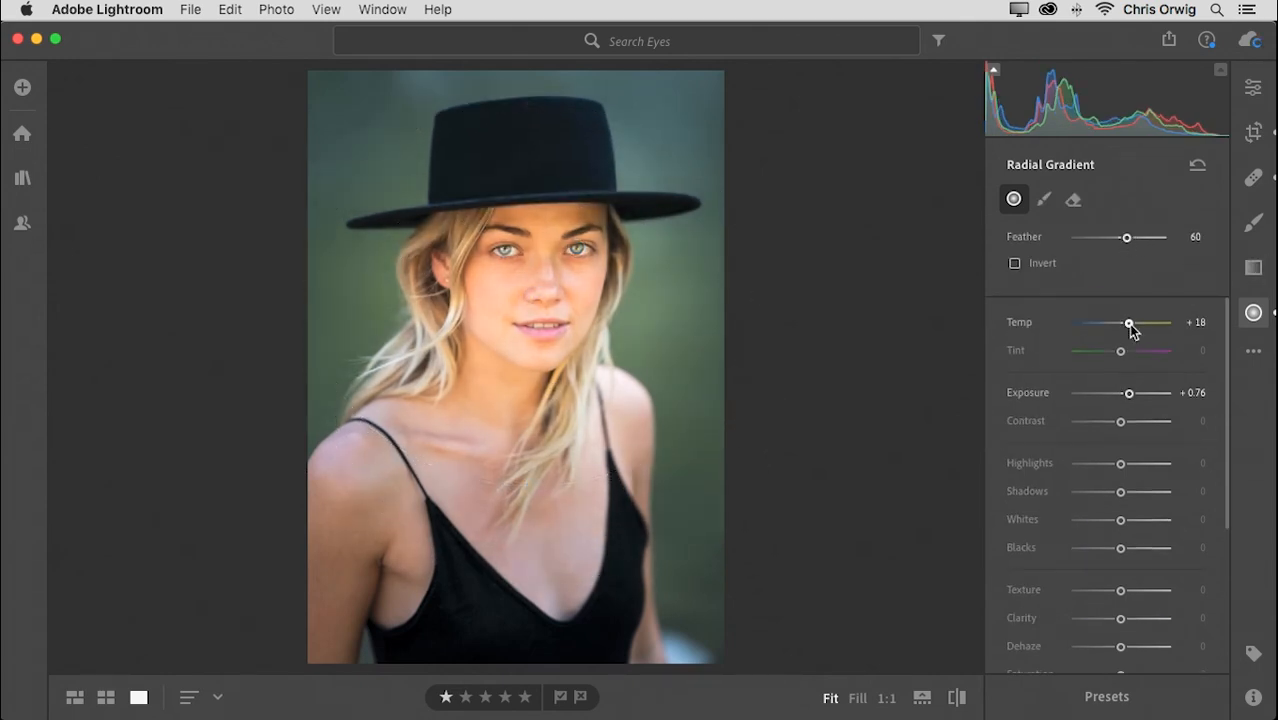
drag(1128, 395, 1128, 398)
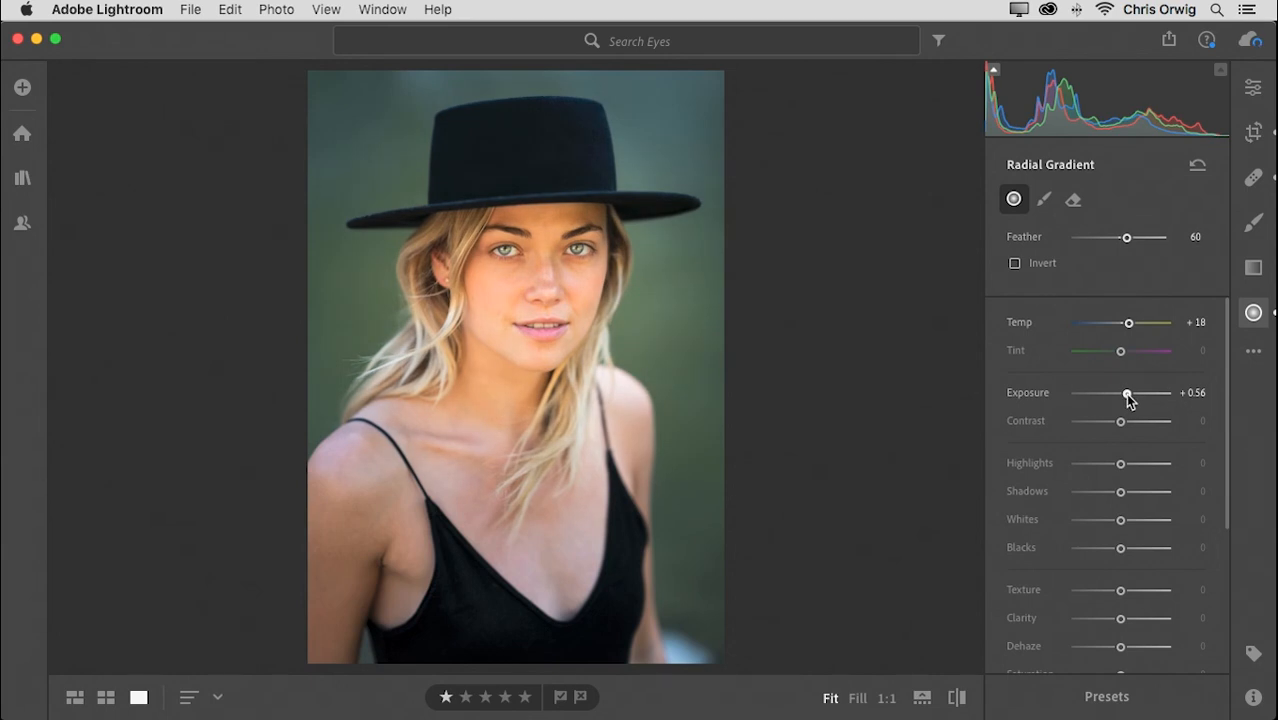
drag(753, 297, 734, 296)
drag(530, 105, 533, 155)
mouse_move(533, 295)
mouse_down()
mouse_move(961, 368)
mouse_move(546, 305)
mouse_move(928, 386)
mouse_move(750, 330)
mouse_move(521, 307)
mouse_up()
drag(516, 449, 515, 473)
mouse_move(515, 309)
mouse_down()
mouse_move(516, 328)
mouse_move(517, 312)
mouse_up()
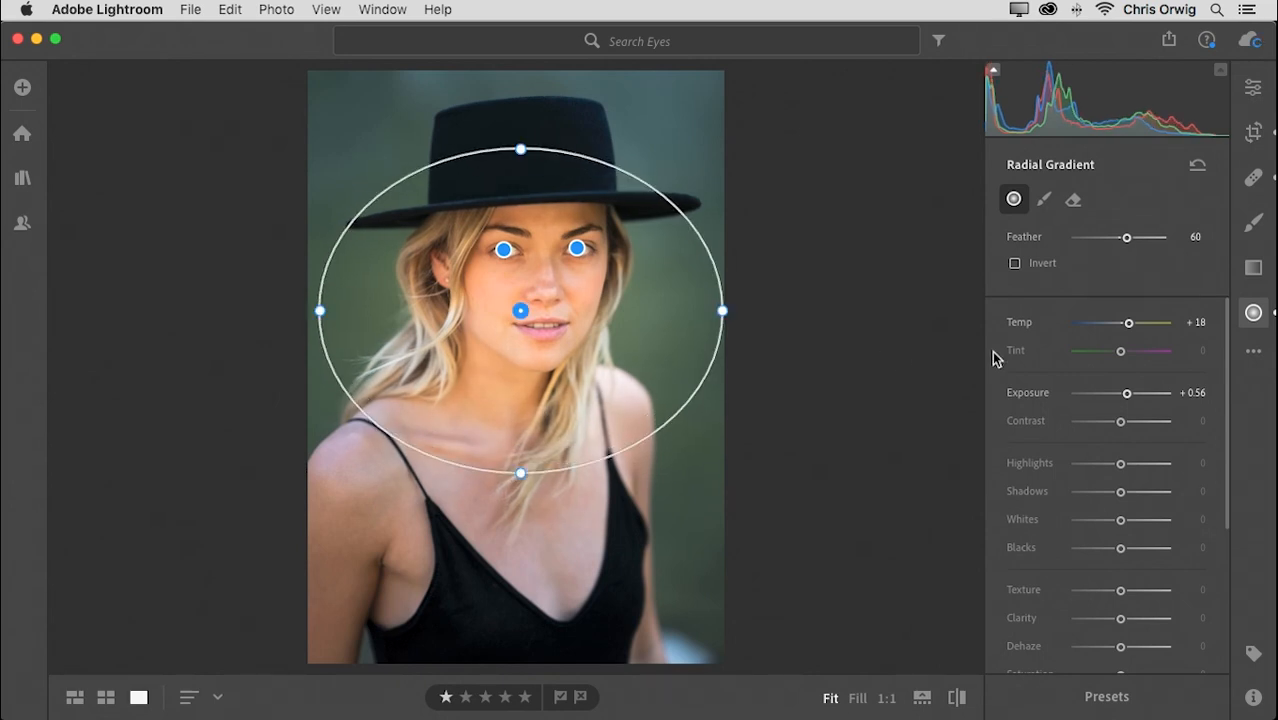
Draw a new radial gradient over the chest and shoulders with Temp +36 and Highlights -6
click(1252, 313)
click(1252, 313)
drag(524, 551, 826, 710)
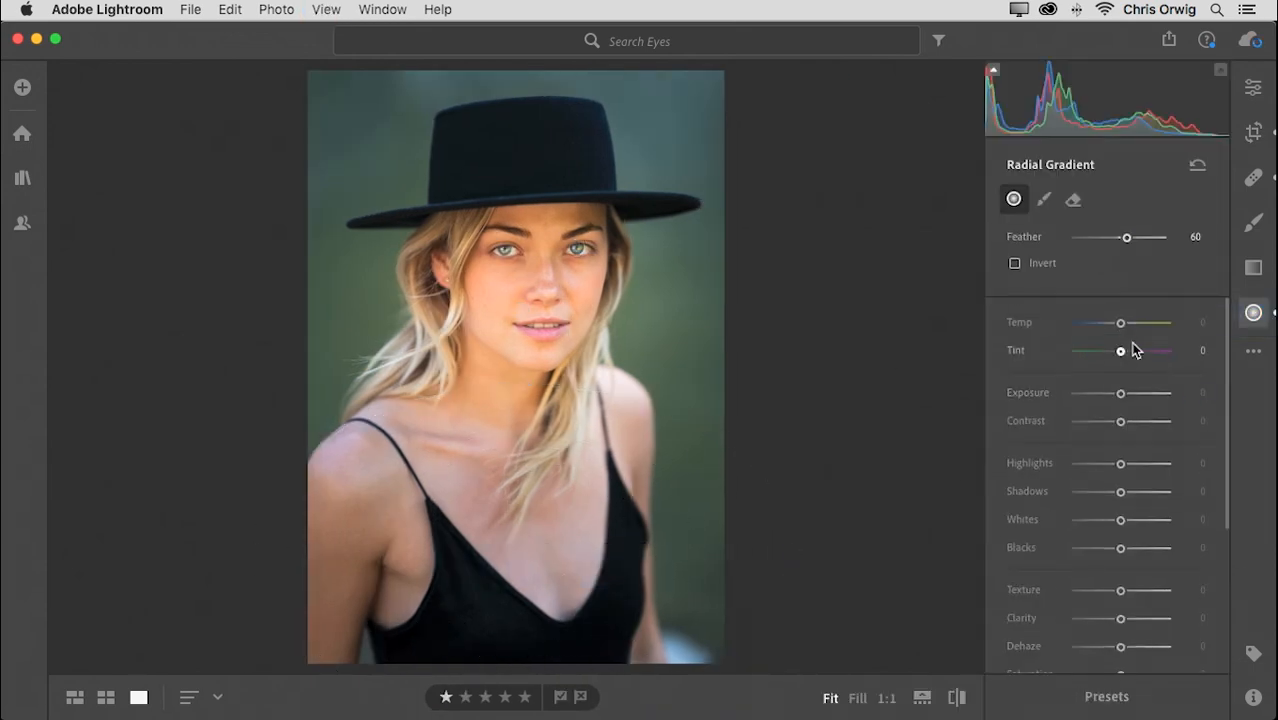
drag(1120, 323, 1139, 331)
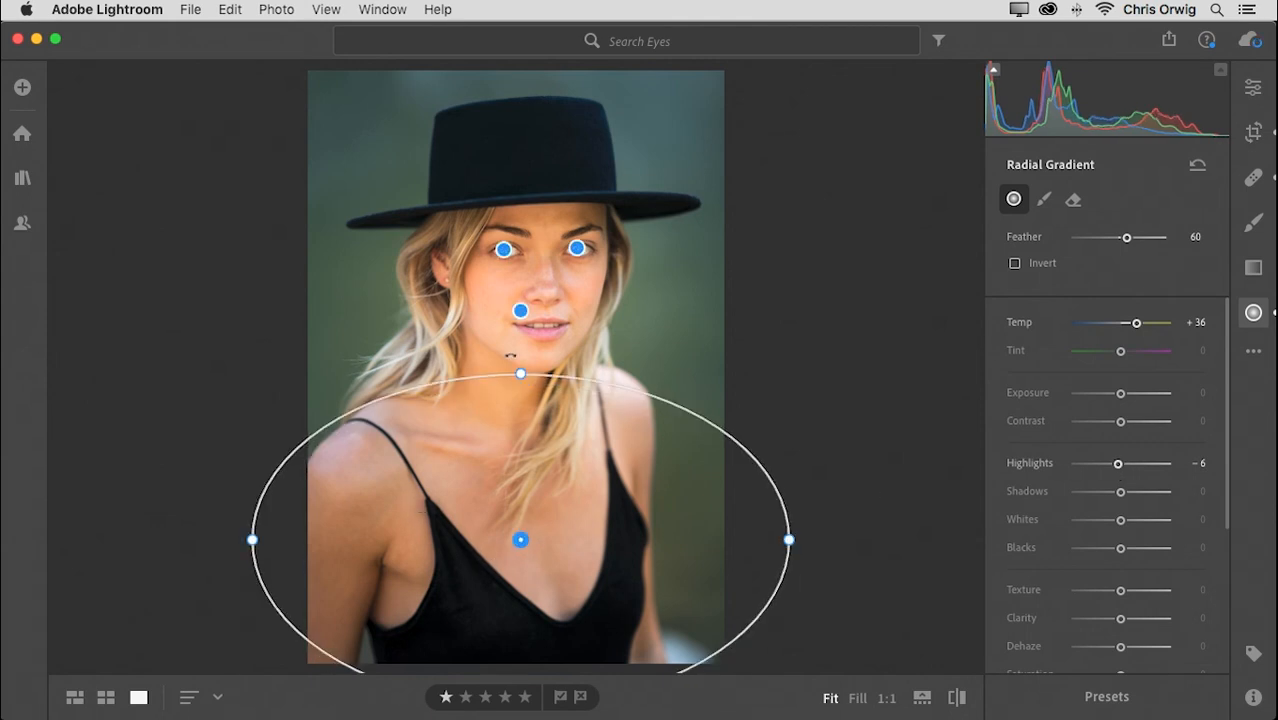
Switch between the face and chest gradients to compare the areas they cover
click(520, 310)
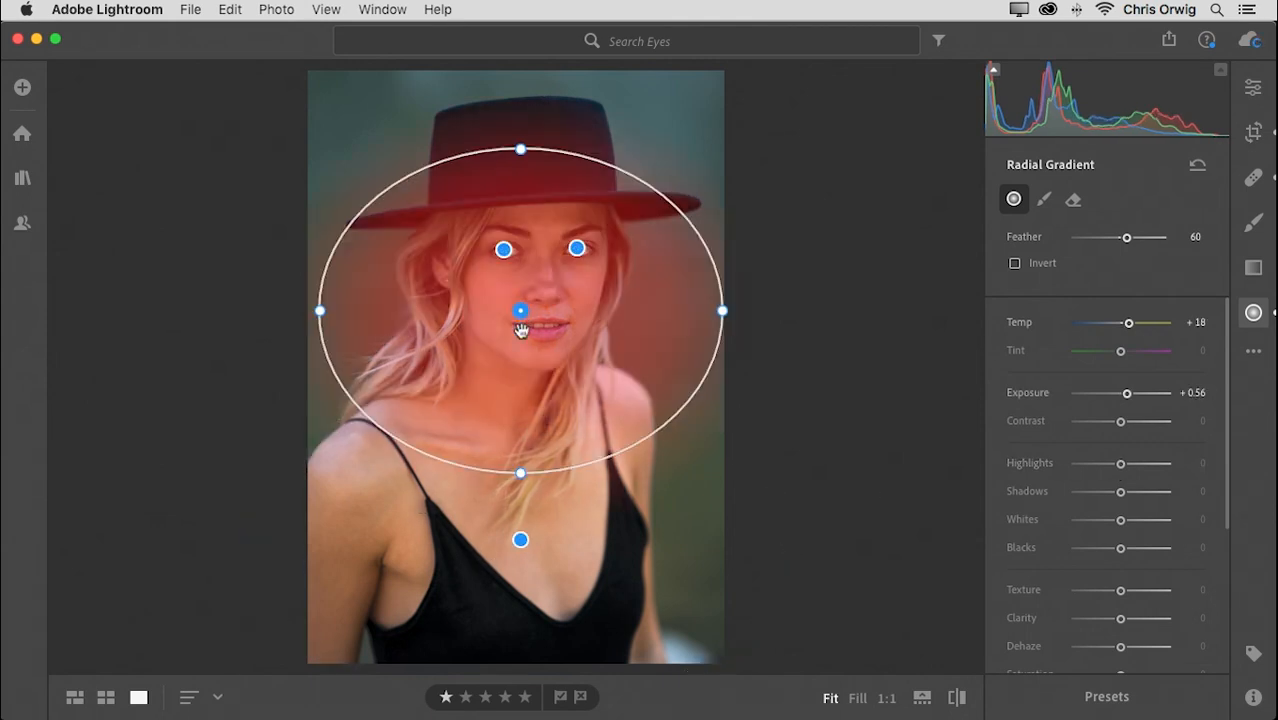
click(519, 540)
click(520, 312)
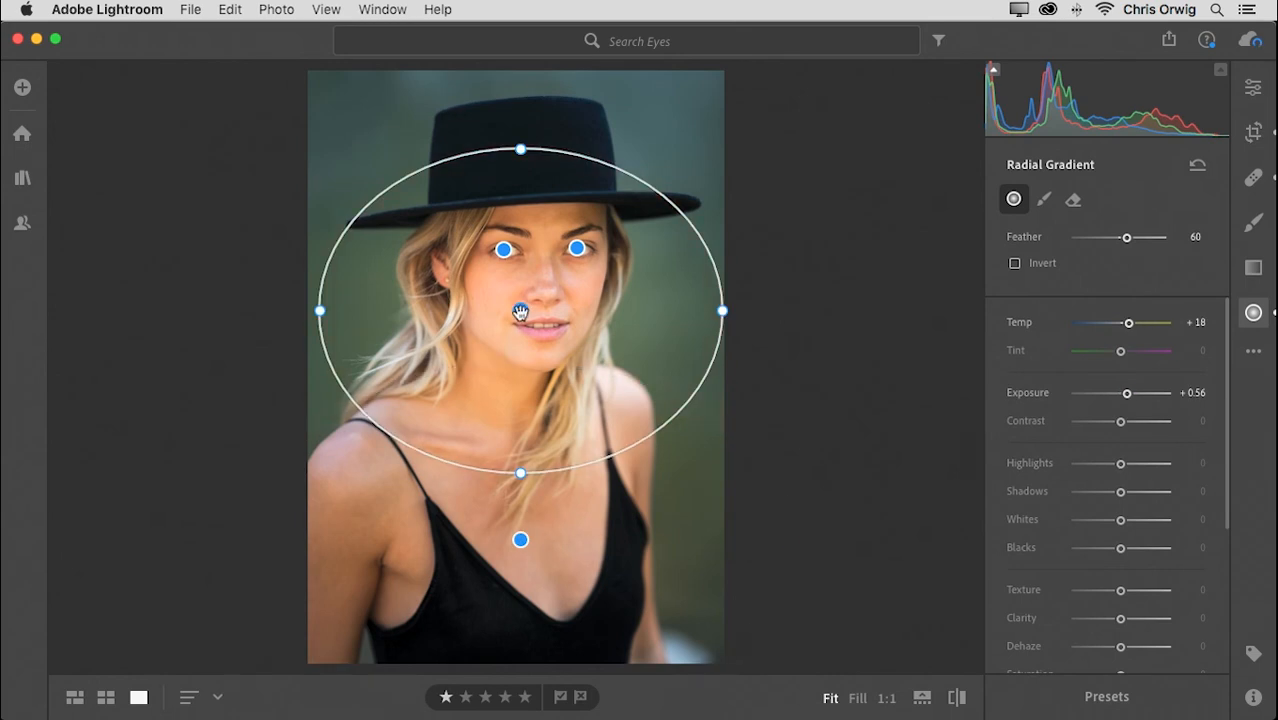
Shorten the face gradient's ellipse from below and recentre it slightly higher, over the nose
drag(515, 467, 519, 456)
drag(520, 310, 522, 298)
drag(521, 441, 522, 436)
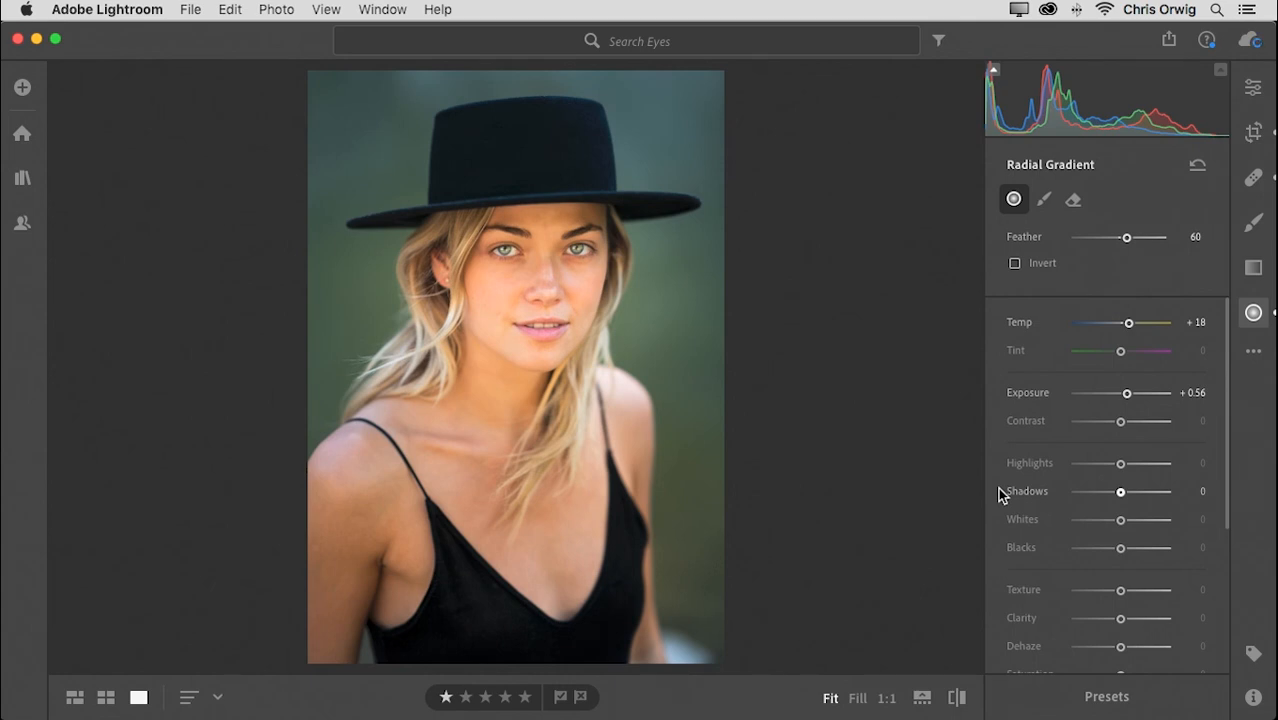
drag(522, 297, 882, 302)
mouse_move(541, 297)
mouse_down()
mouse_move(790, 287)
mouse_move(510, 288)
mouse_move(520, 293)
mouse_up()
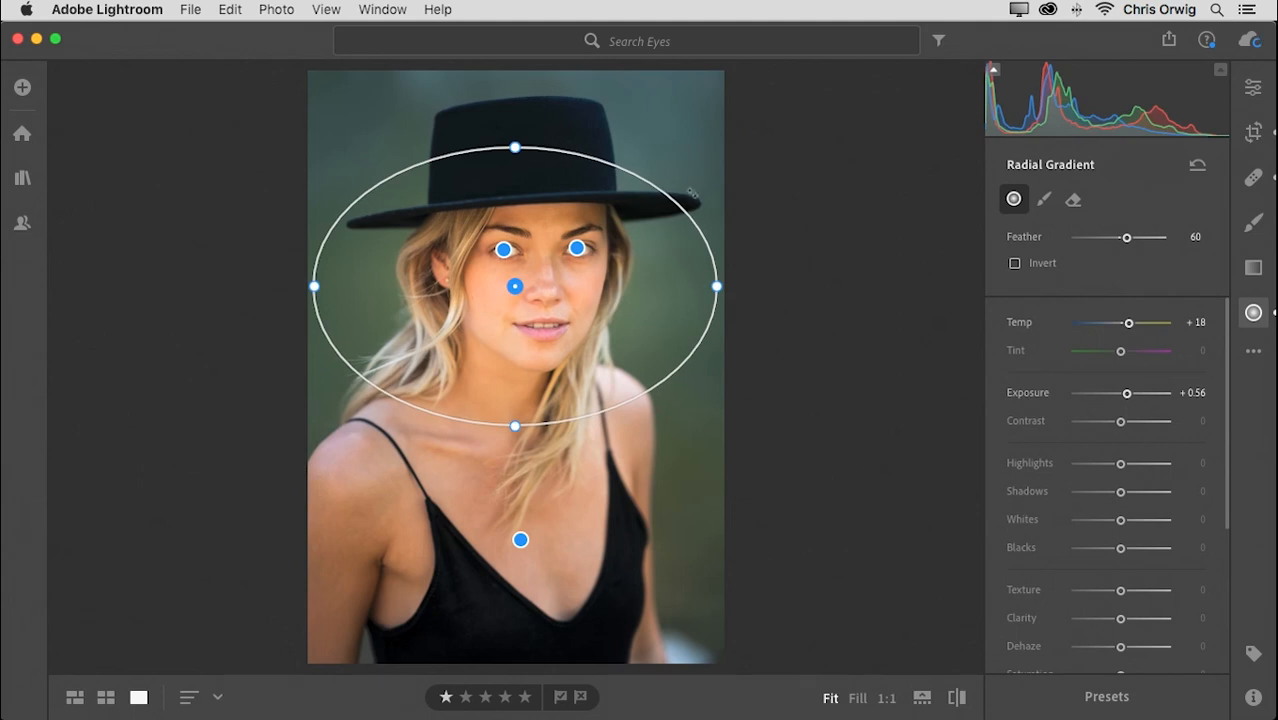
Raise the chest gradient's Temp to +41 and leave the Radial Gradient tool
click(521, 540)
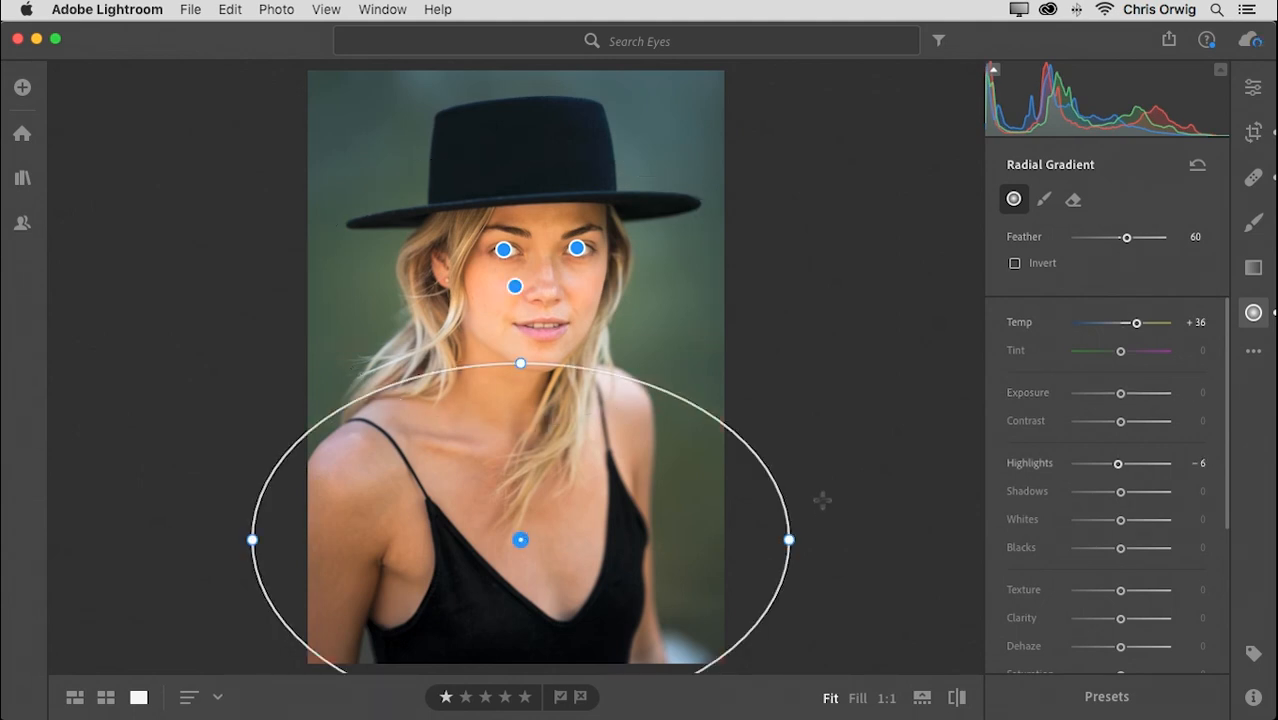
mouse_move(1142, 324)
mouse_down()
mouse_move(1121, 330)
mouse_move(1160, 323)
mouse_move(1124, 326)
mouse_move(1140, 331)
mouse_up()
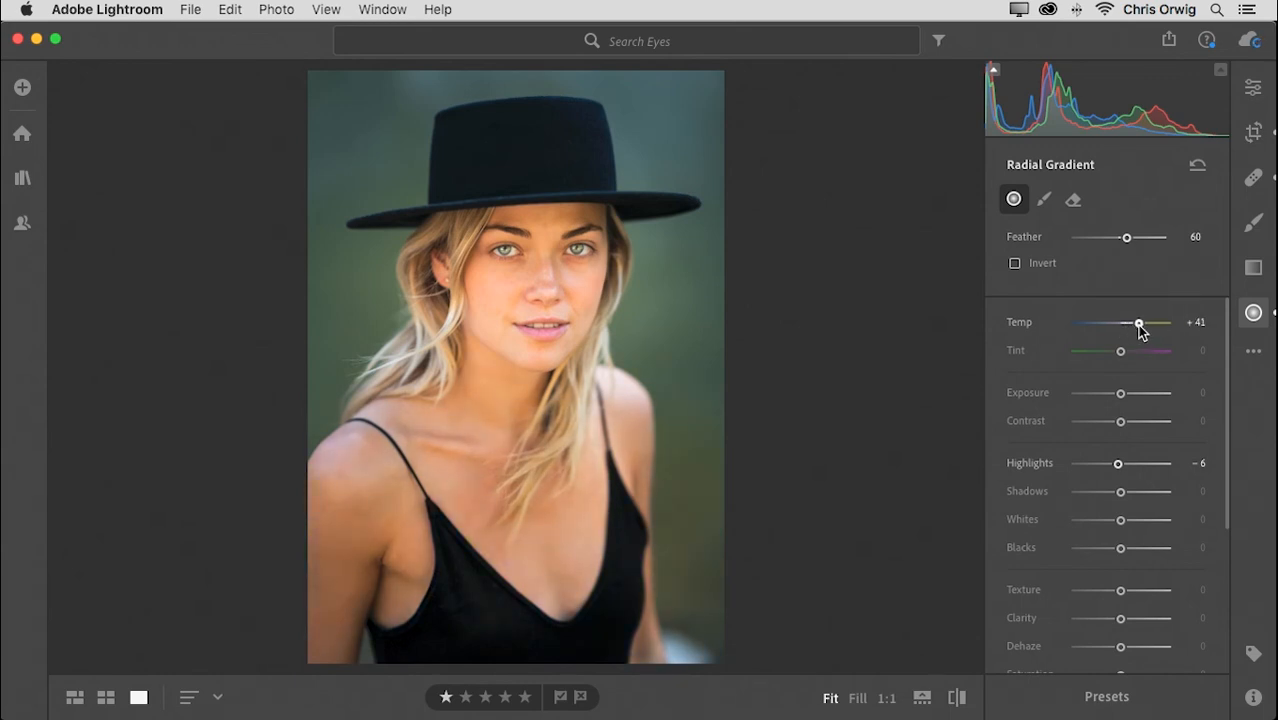
mouse_move(894, 369)
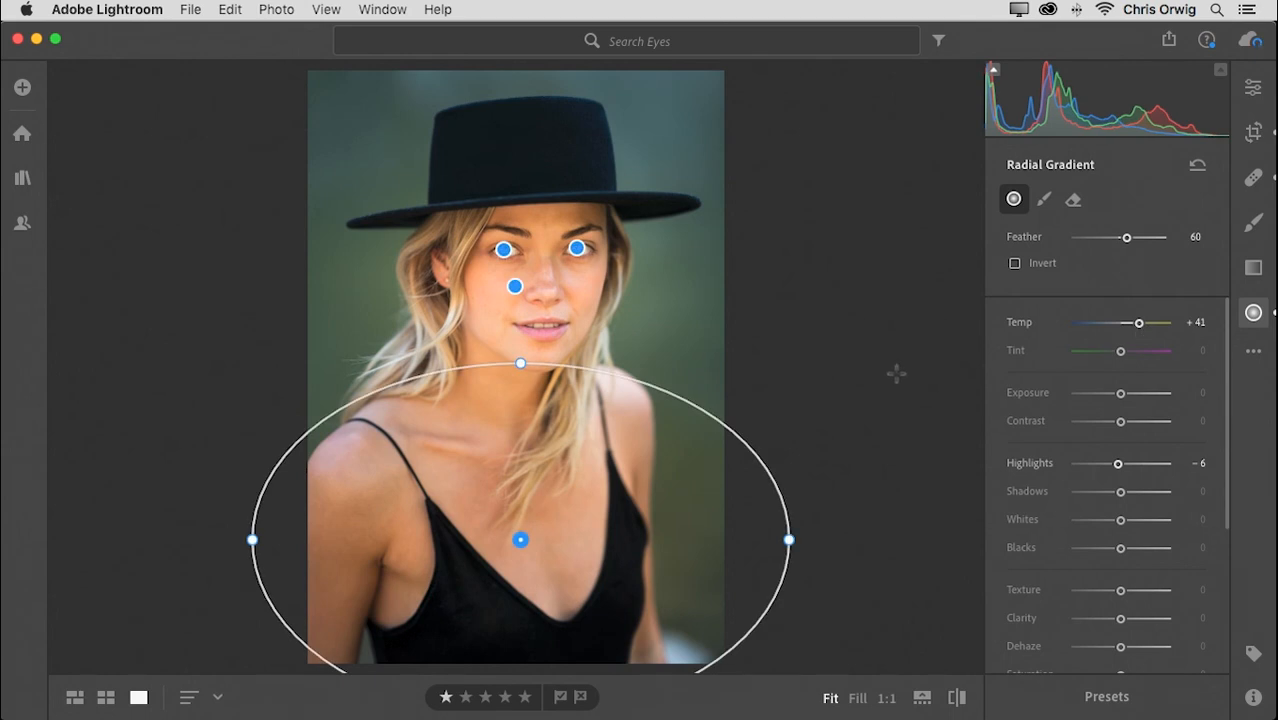
click(1255, 314)
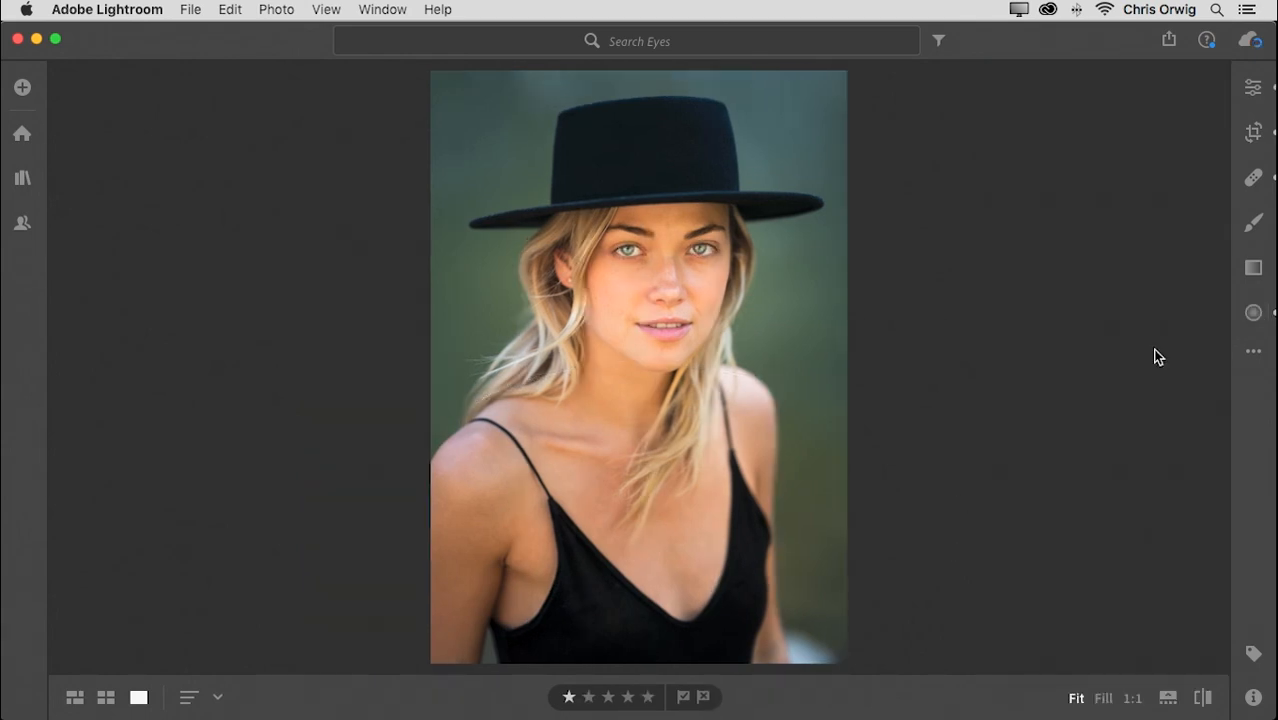
Review the four photos of the Eyes album one by one, from the globe picture to the hat portrait, and return to the album grid
key(g)
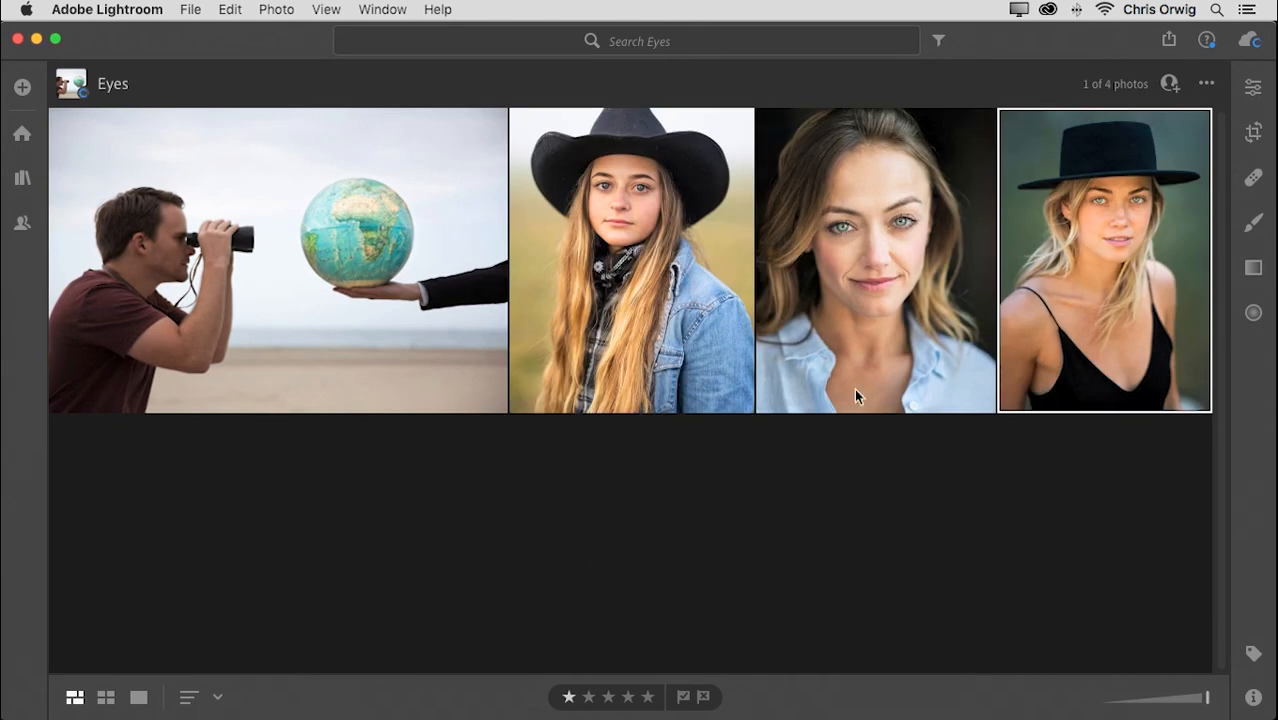
double_click(436, 340)
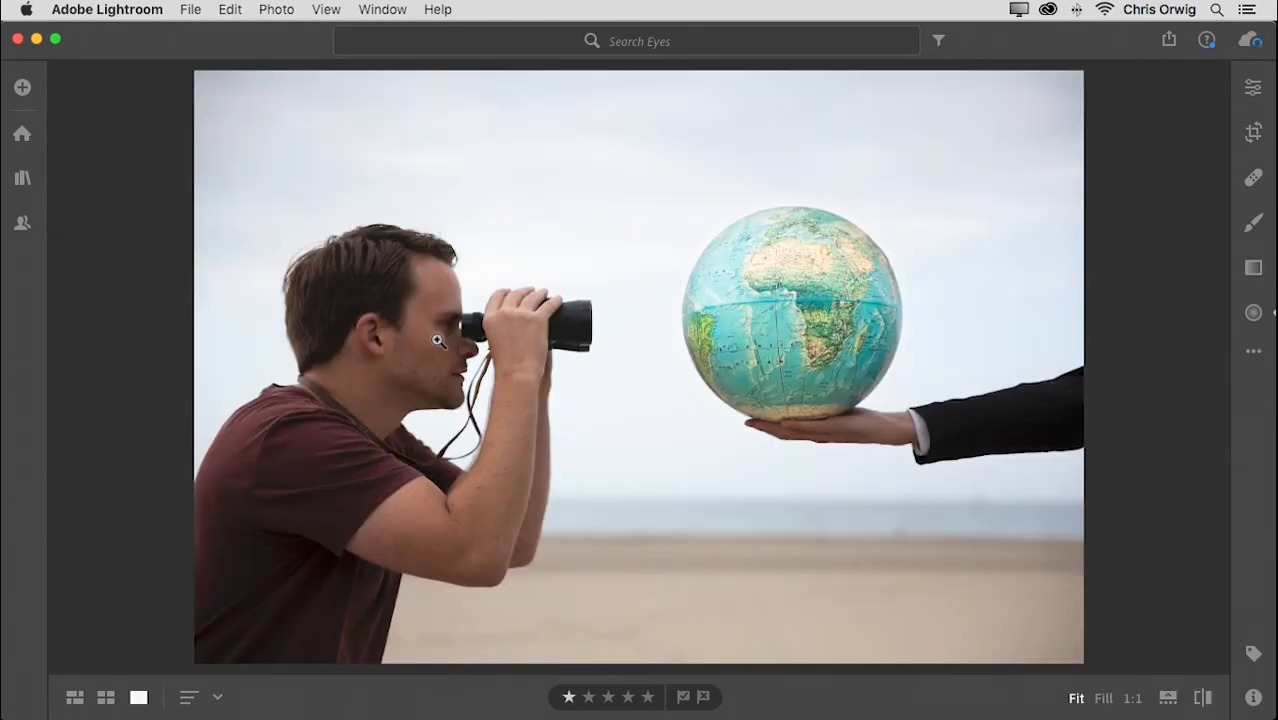
key(Right)
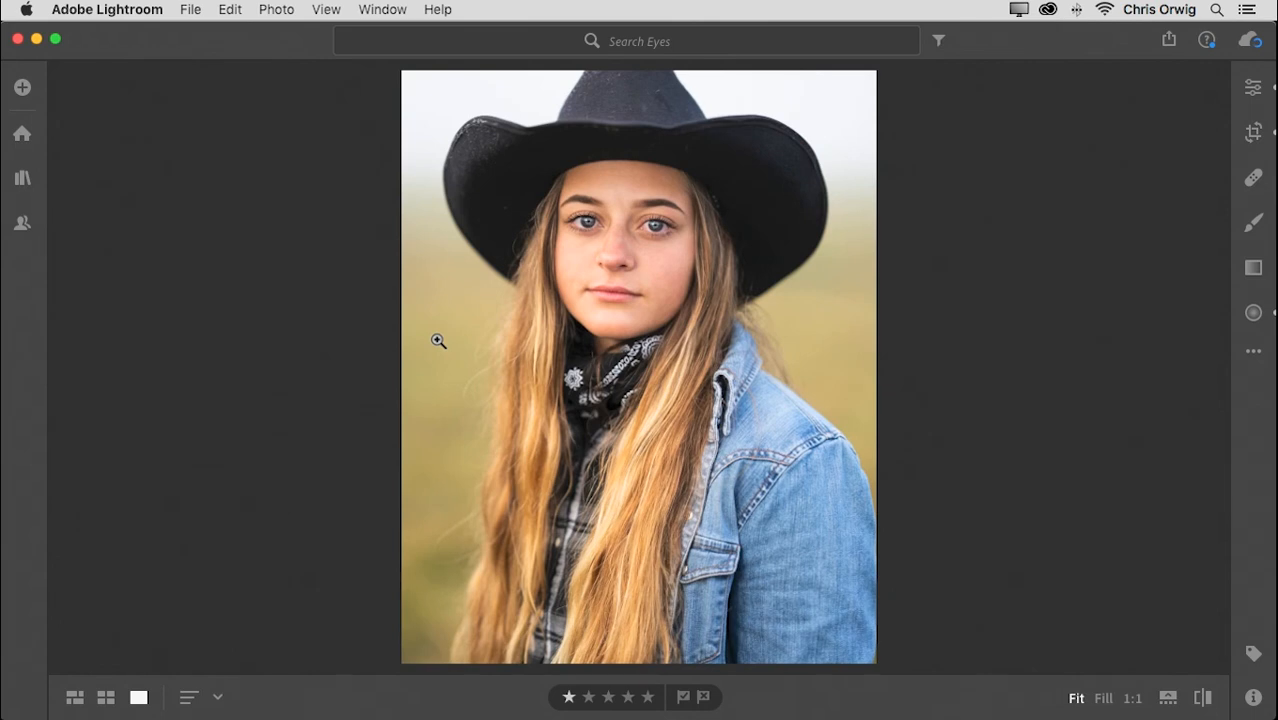
key(Right)
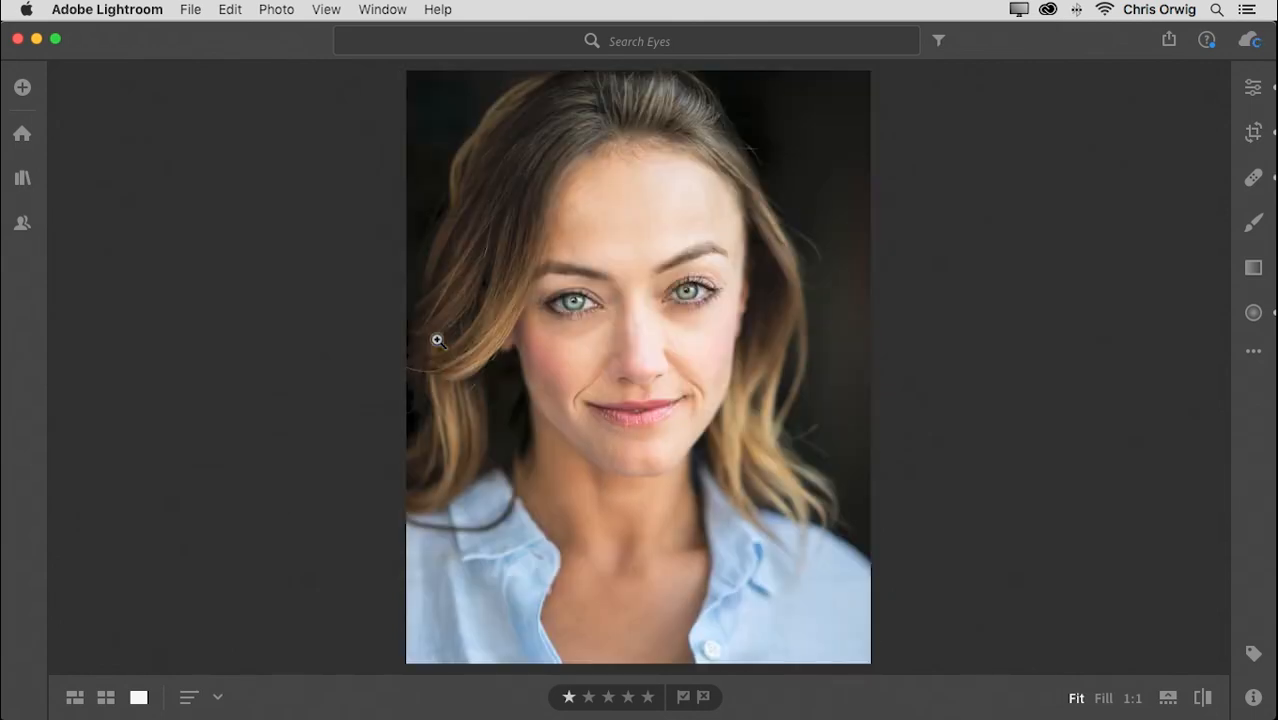
key(Right)
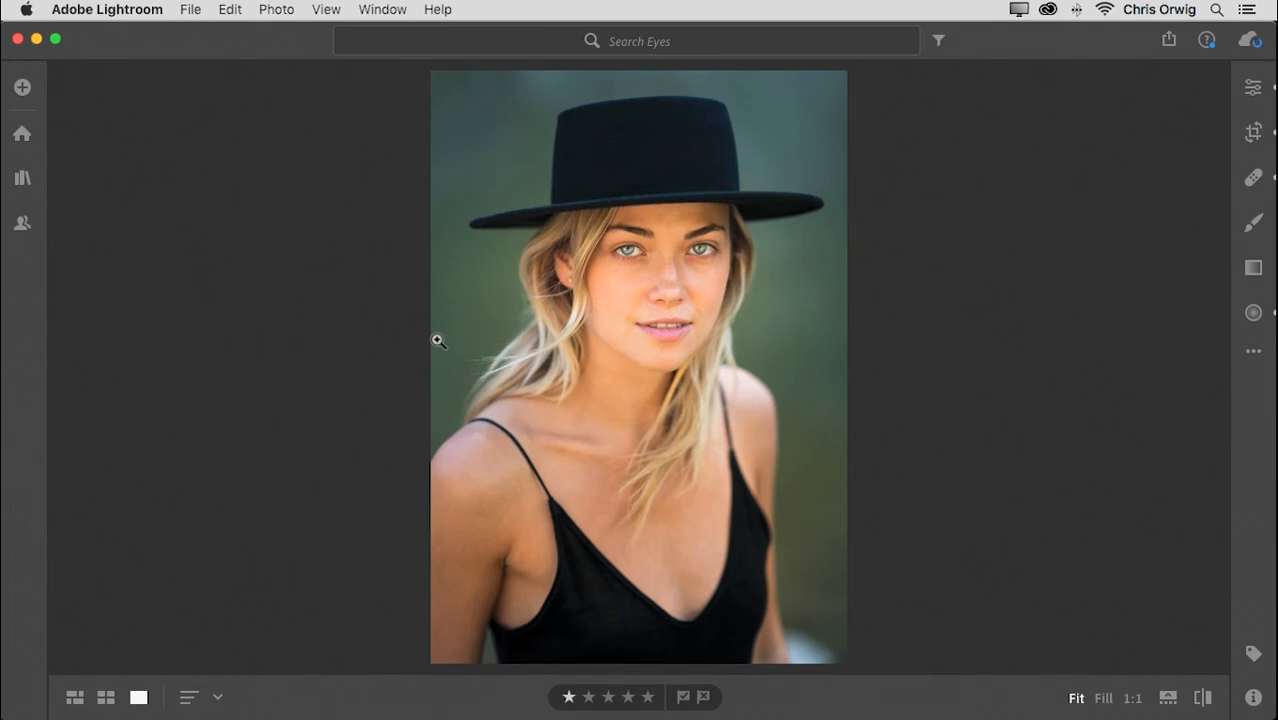
key(g)
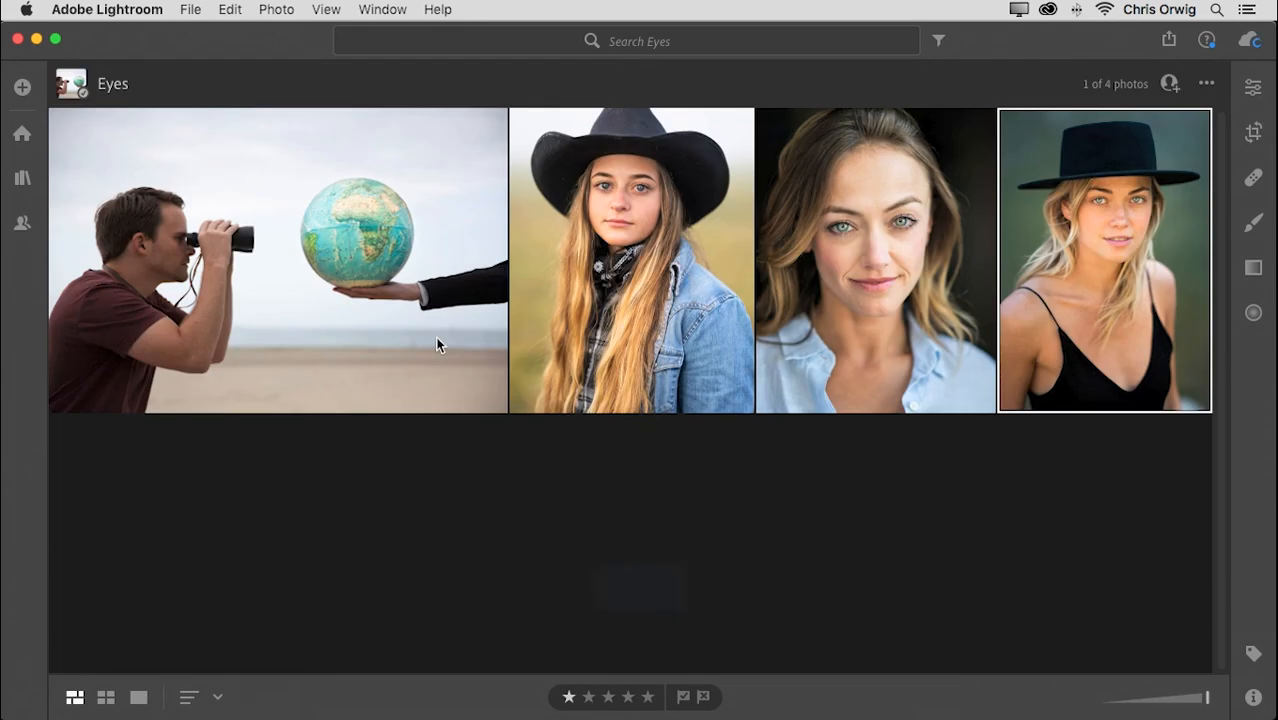